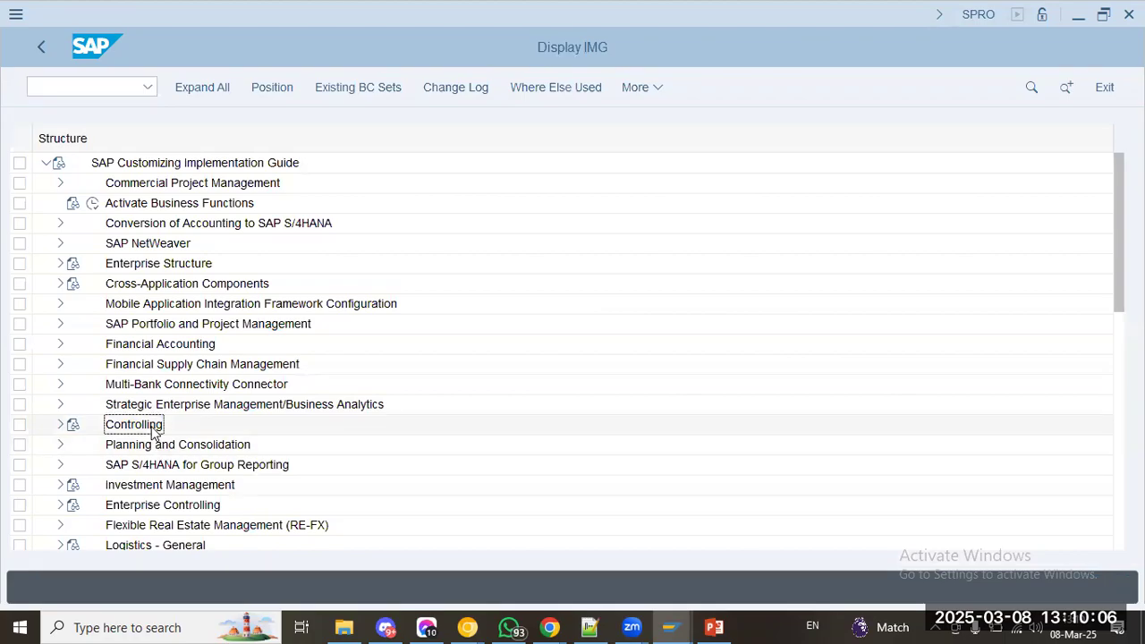
- Open the Maintain Controlling Area activity under Controlling > General Controlling > Organization and dismiss the message list
{"action": "left_click", "coordinate": [60, 426]}
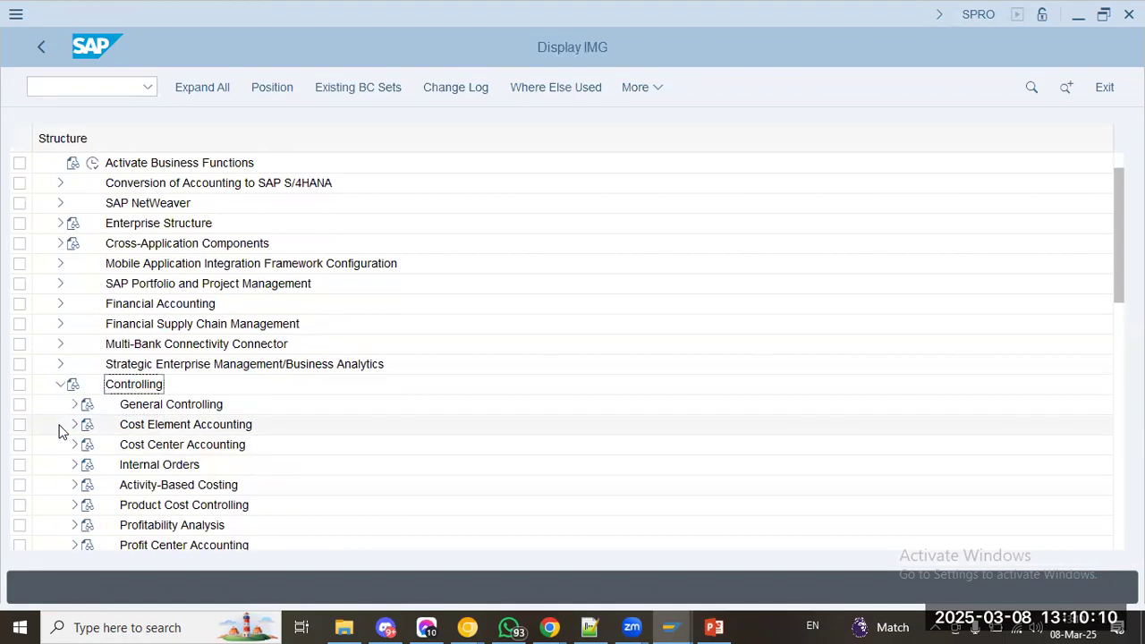
{"action": "left_click", "coordinate": [76, 405]}
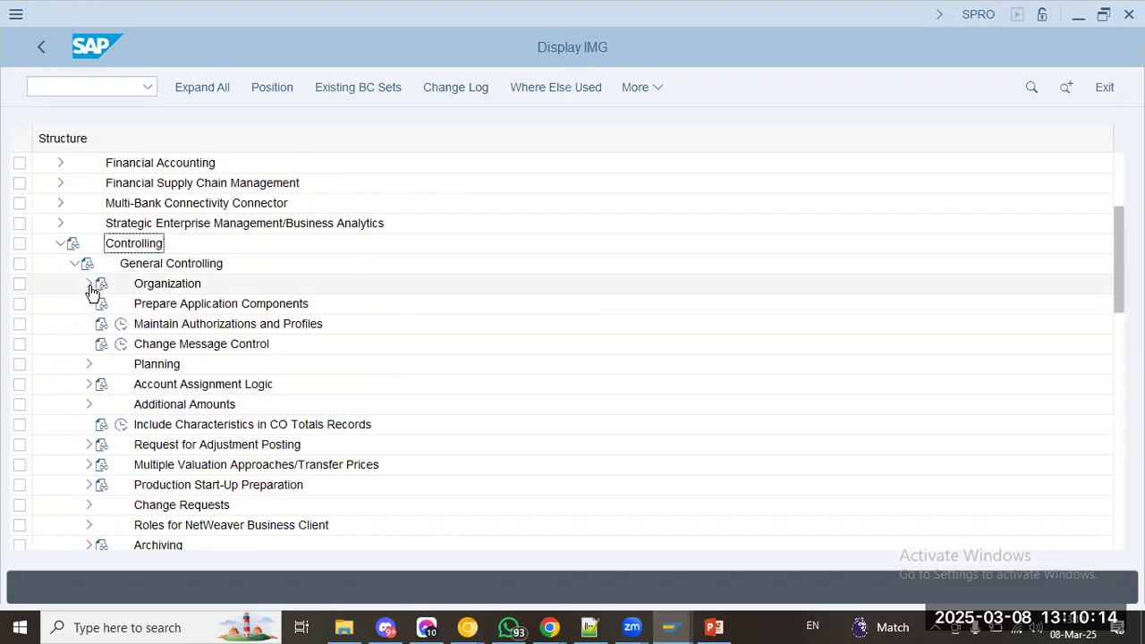
{"action": "left_click", "coordinate": [89, 284]}
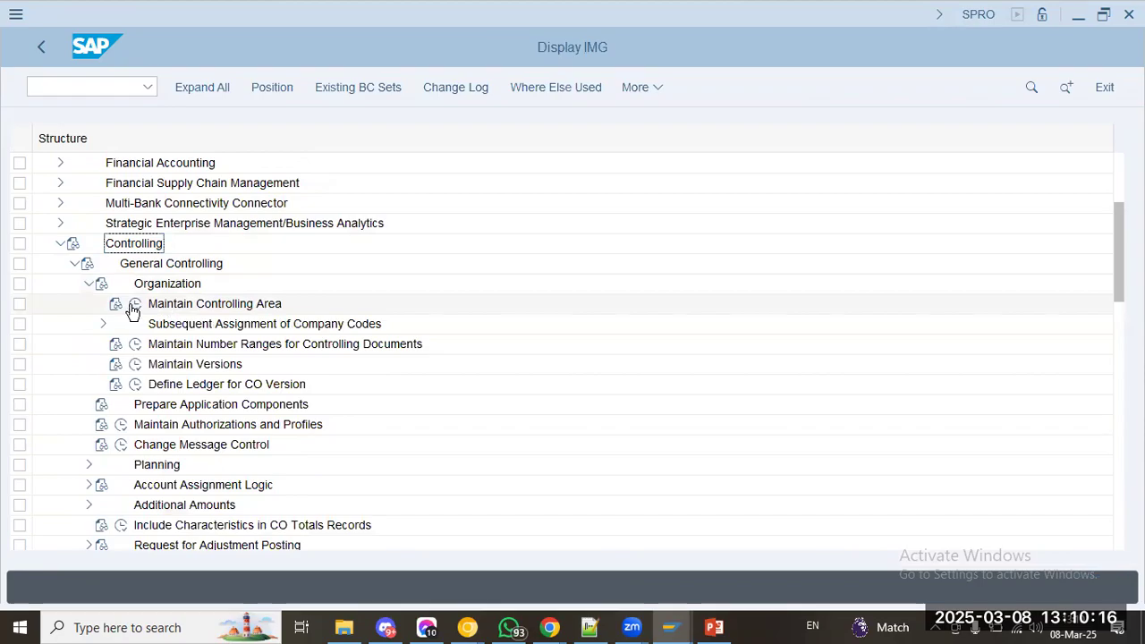
{"action": "left_click", "coordinate": [134, 305]}
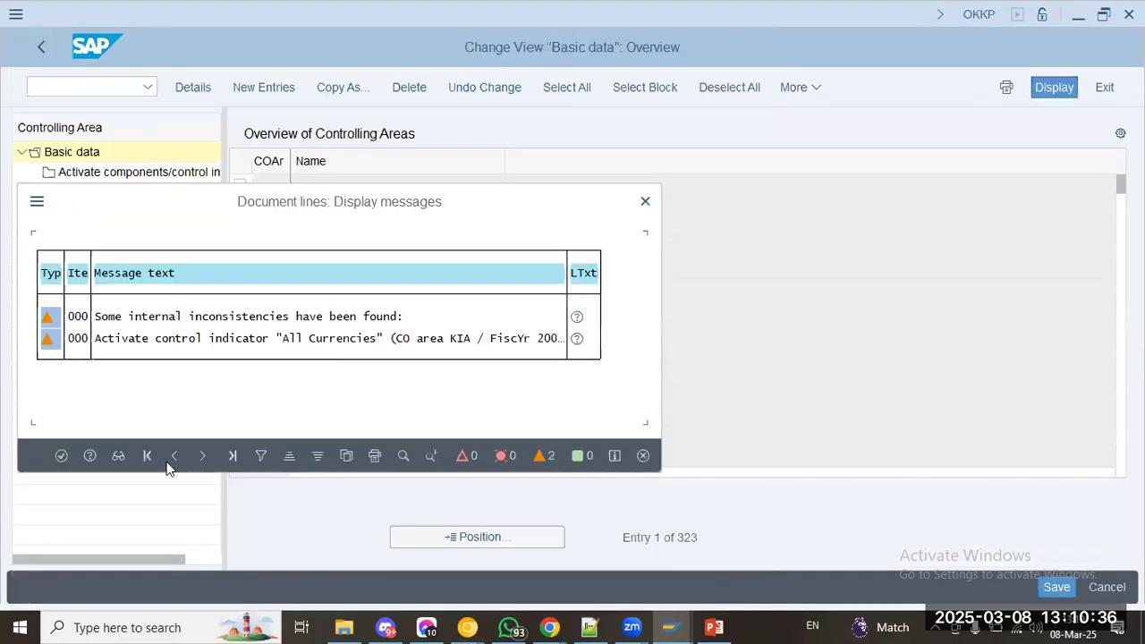
{"action": "left_click", "coordinate": [66, 456]}
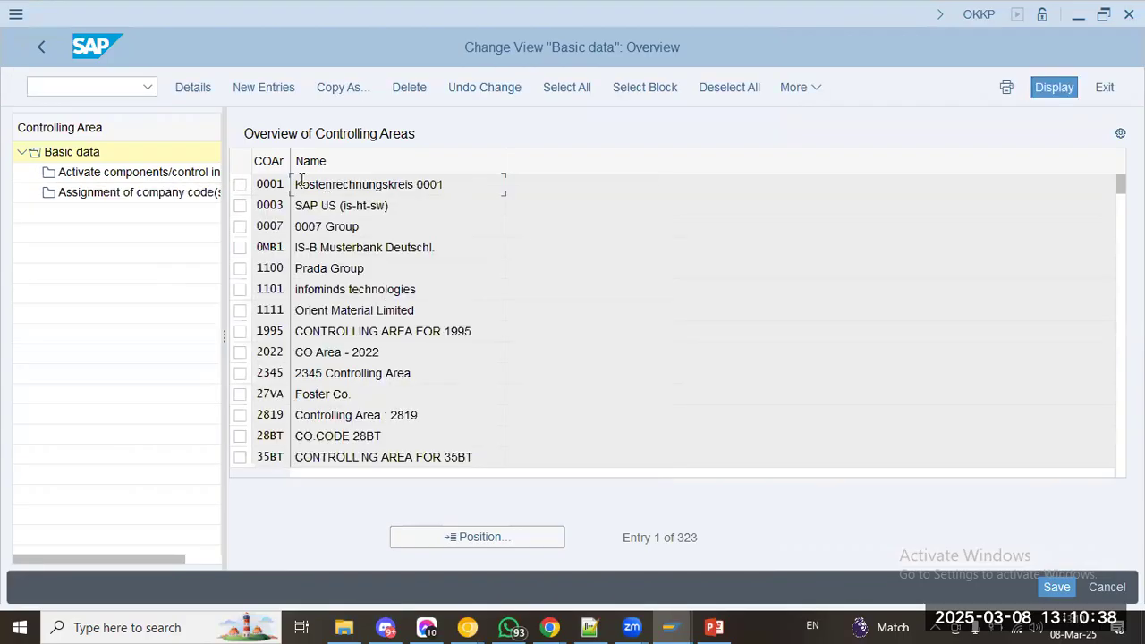
- Locate controlling area UAP9, open its basic data and examine the currency, object currency and other settings
{"action": "left_click", "coordinate": [453, 536]}
{"action": "type", "text": "uap9"}
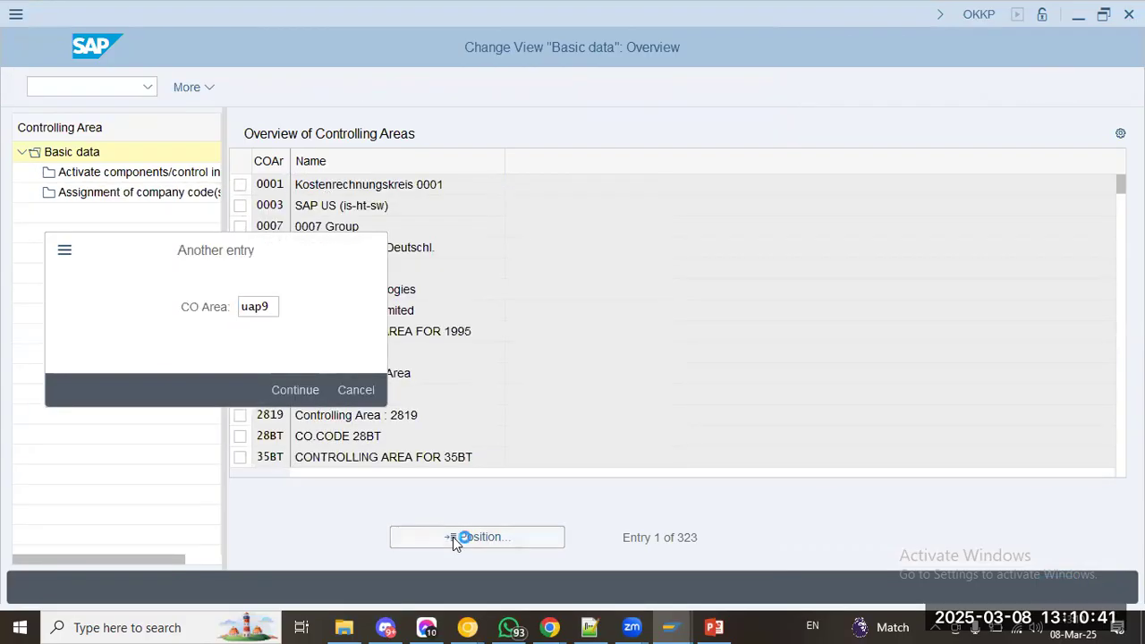
{"action": "key", "text": "Return"}
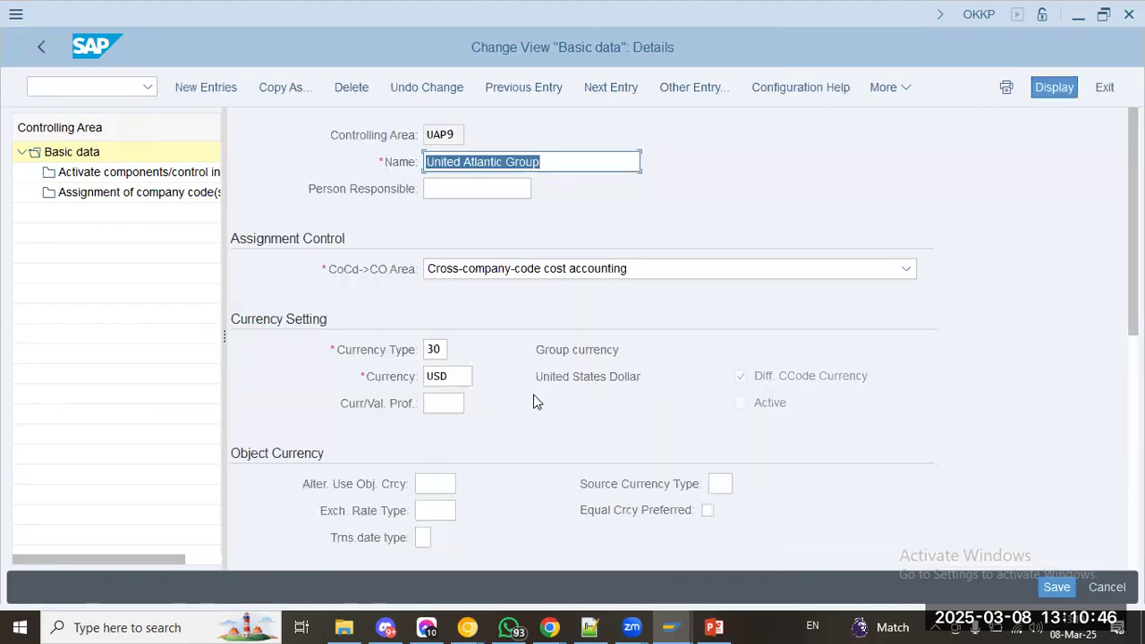
{"action": "left_click", "coordinate": [451, 403]}
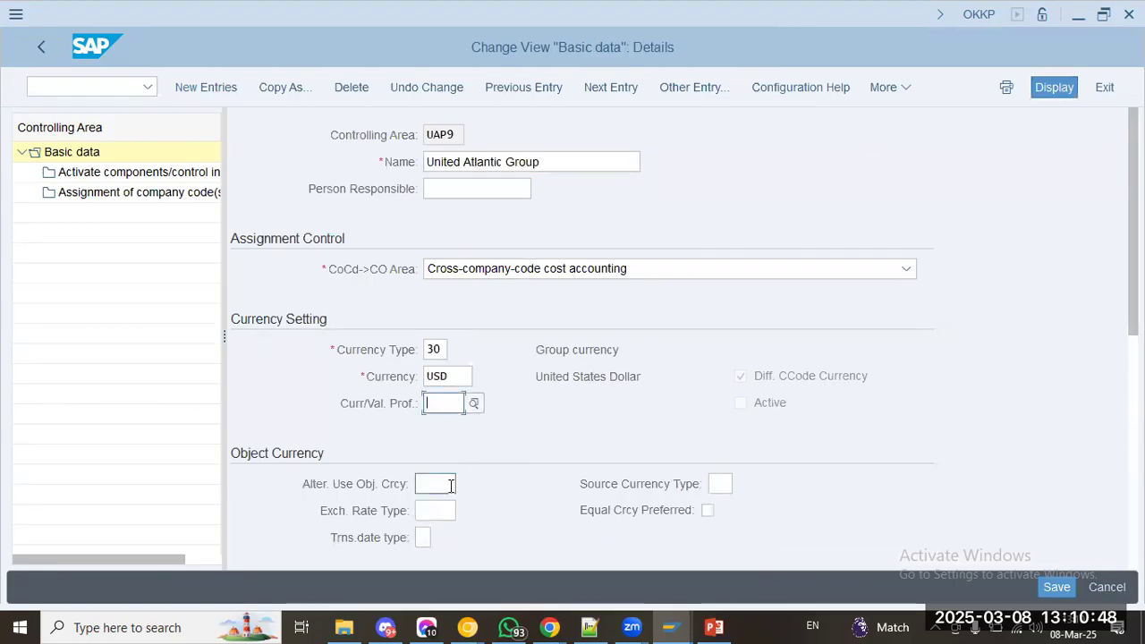
{"action": "scroll", "coordinate": [452, 486], "scroll_direction": "down", "scroll_amount": 2}
{"action": "left_click", "coordinate": [457, 456]}
{"action": "left_click", "coordinate": [458, 503]}
{"action": "left_click", "coordinate": [467, 532]}
{"action": "scroll", "coordinate": [465, 438], "scroll_direction": "down", "scroll_amount": 2}
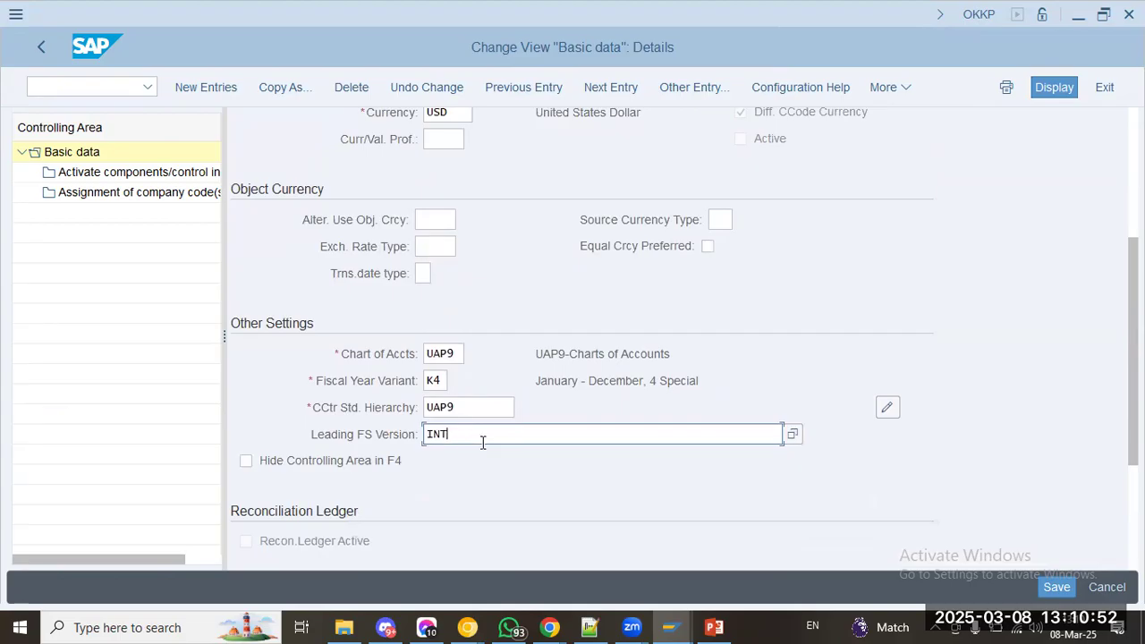
- Check the control indicators and assigned company codes of controlling area UAP9, then return to the implementation guide
{"action": "left_click", "coordinate": [132, 172]}
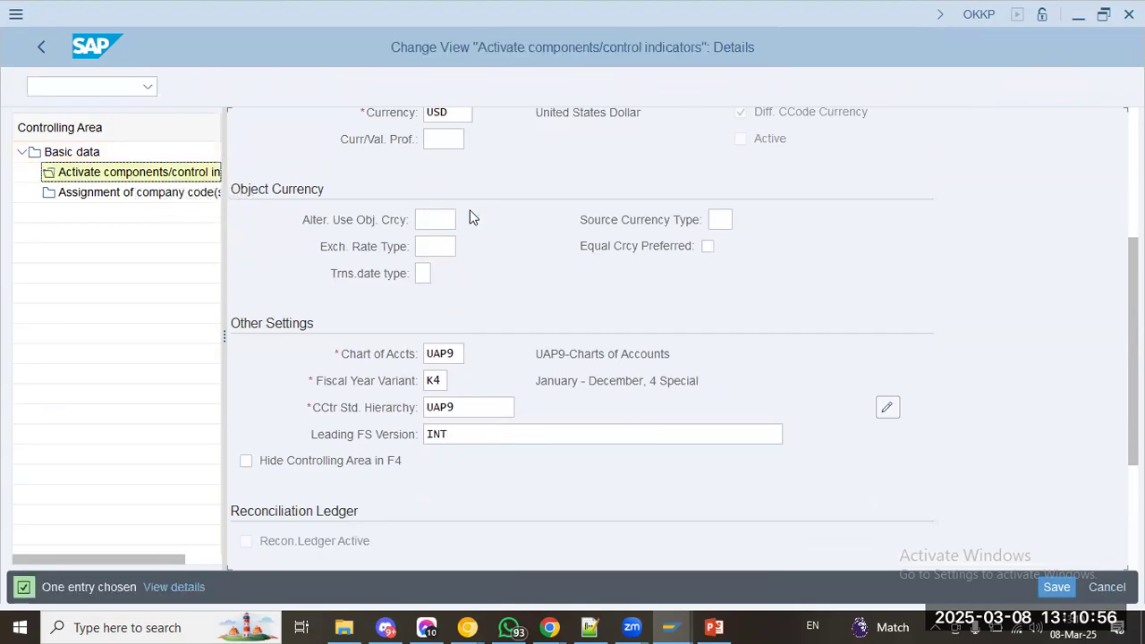
{"action": "left_click", "coordinate": [174, 192]}
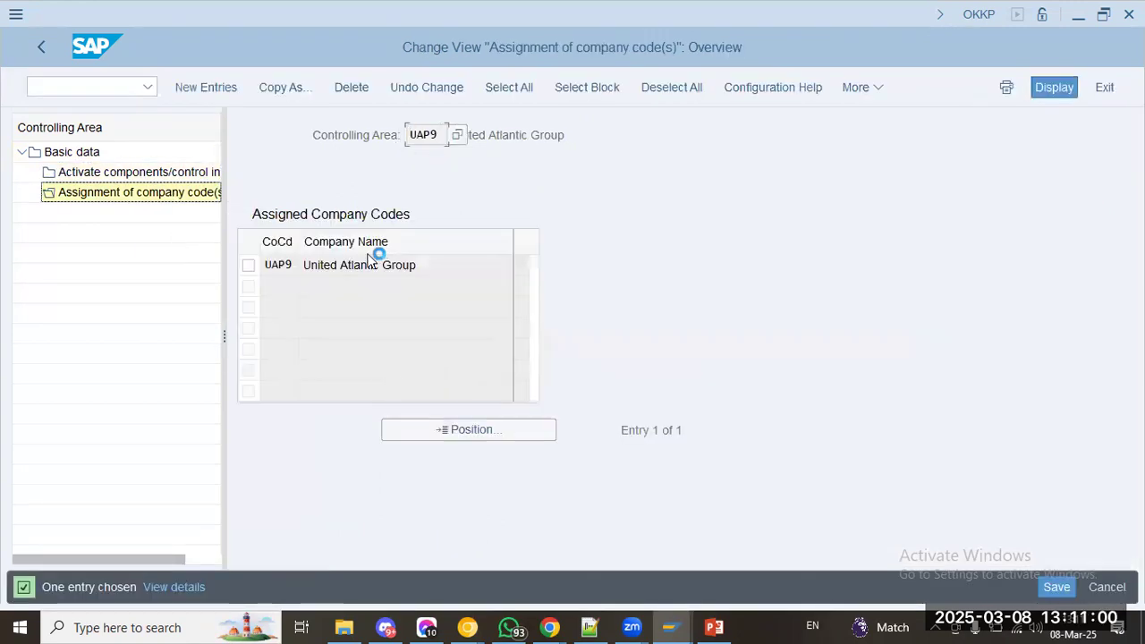
{"action": "double_click", "coordinate": [380, 265]}
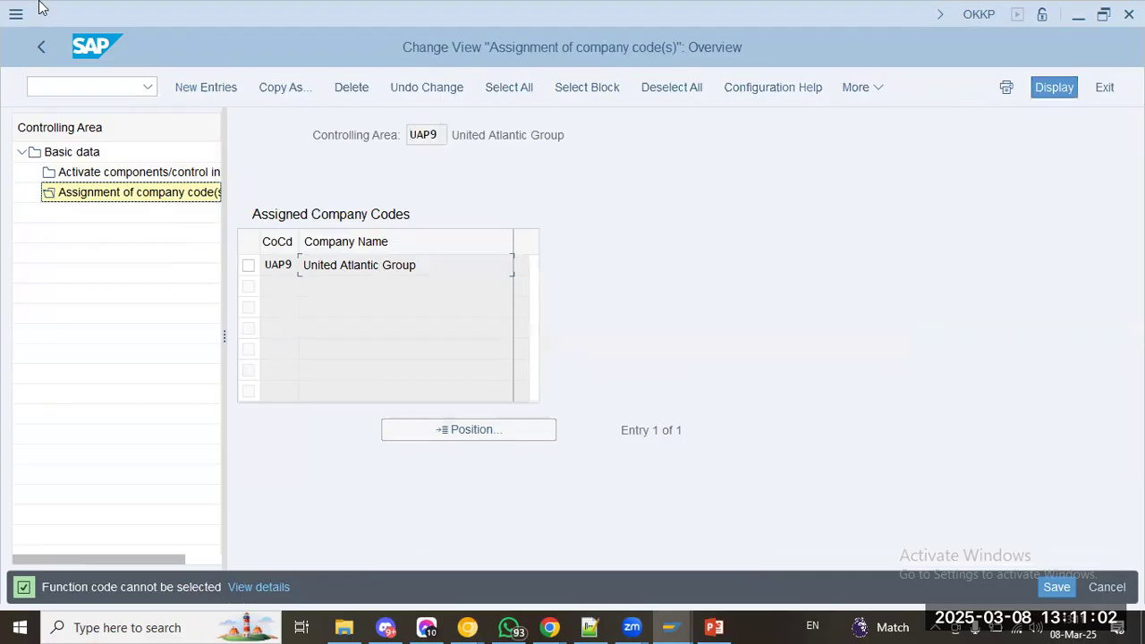
{"action": "left_click", "coordinate": [43, 47]}
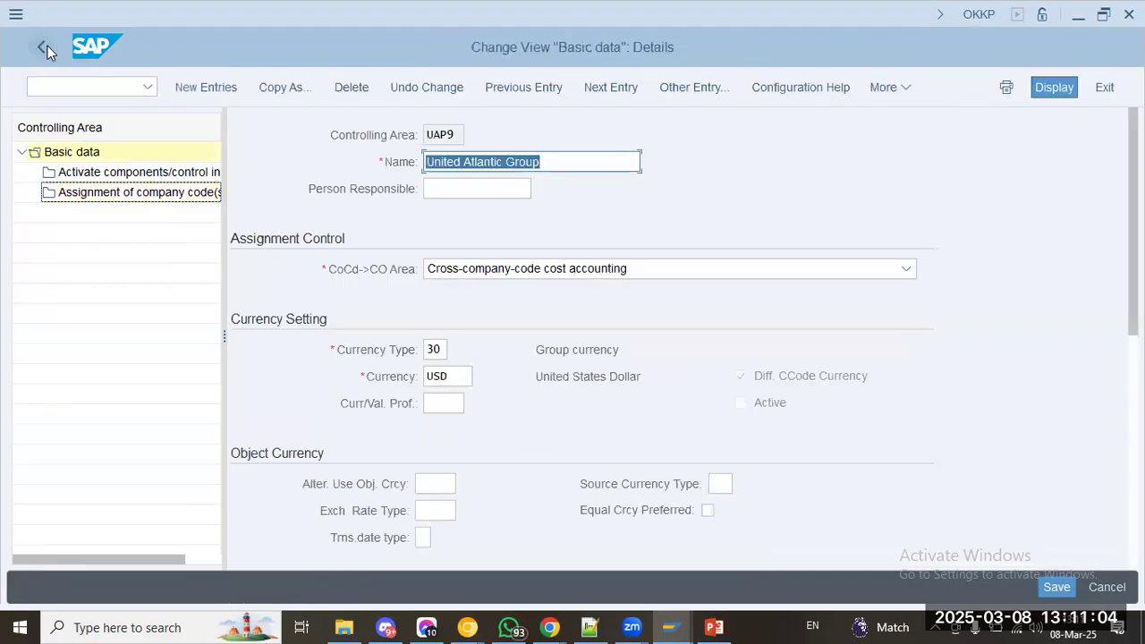
{"action": "left_click", "coordinate": [43, 47]}
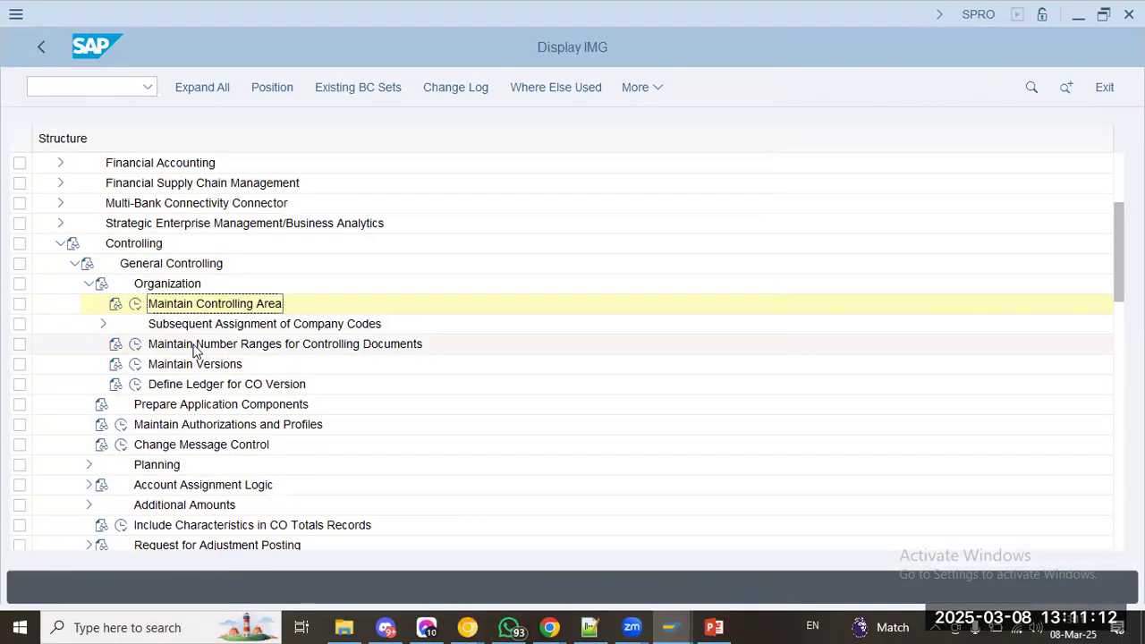
- Open the change view of the controlling document number range groups for CO area UAP9
{"action": "left_click", "coordinate": [195, 349]}
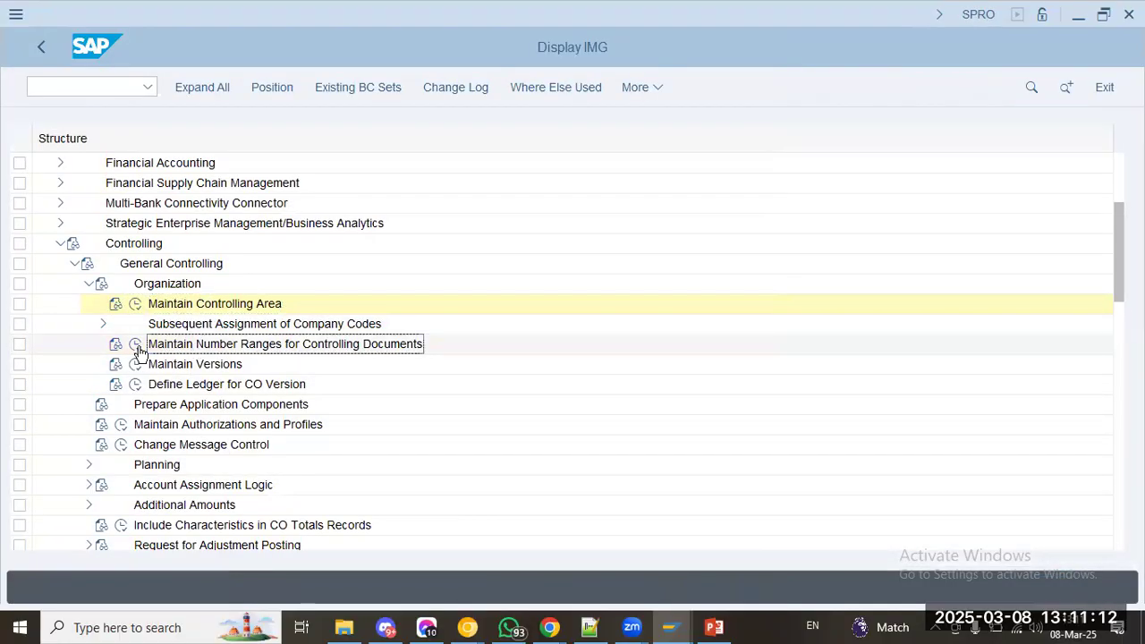
{"action": "left_click", "coordinate": [137, 346]}
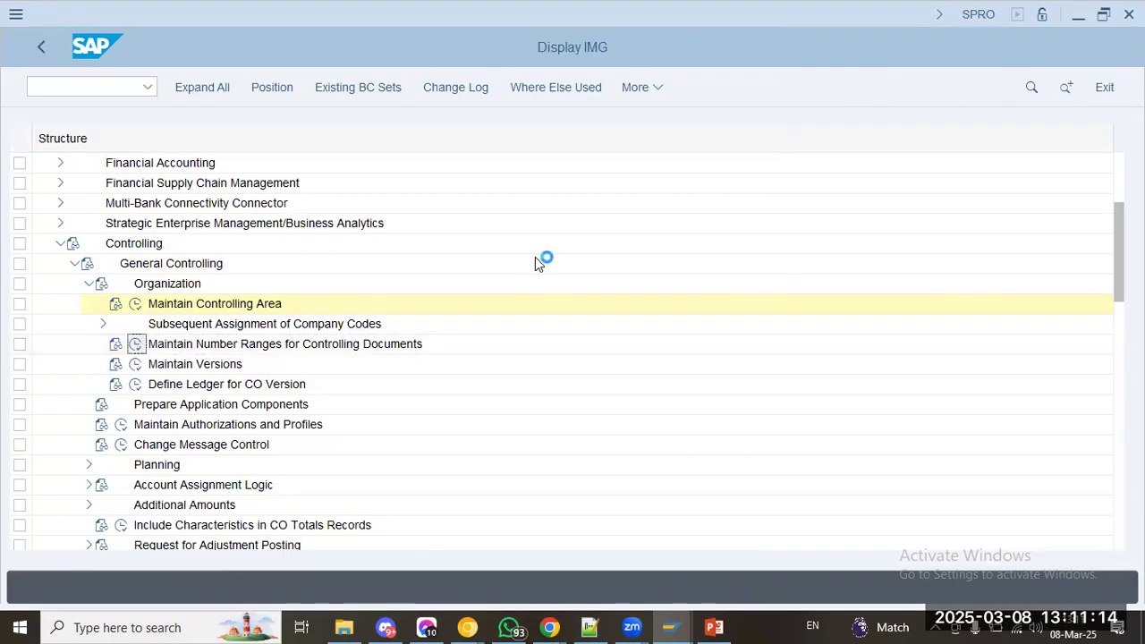
{"action": "type", "text": "uap9"}
{"action": "key", "text": "Return"}
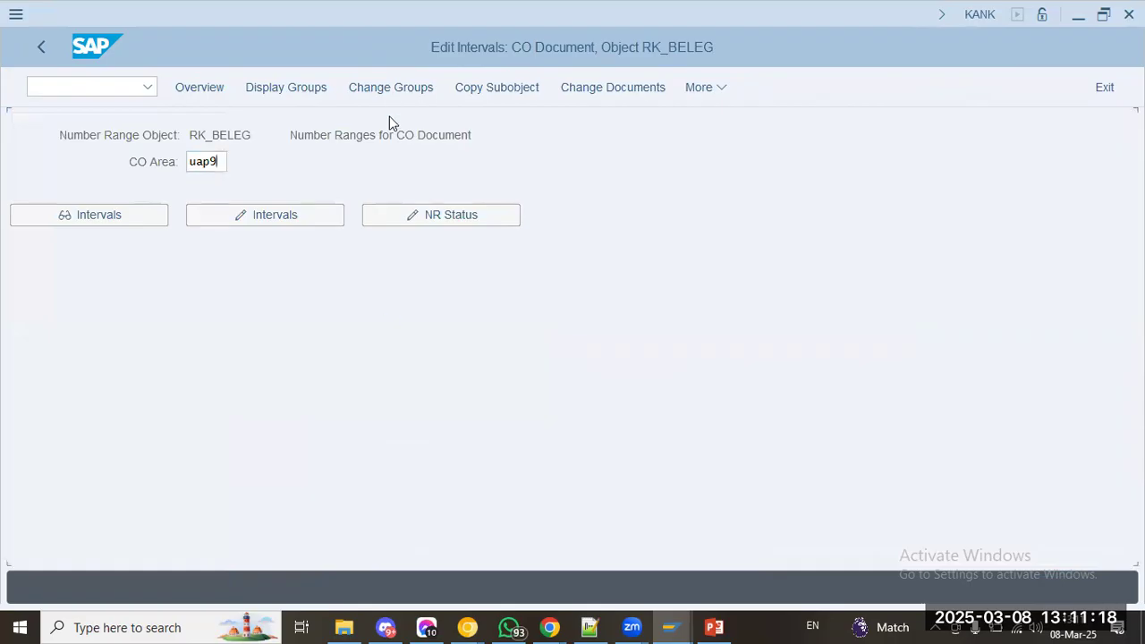
{"action": "left_click", "coordinate": [391, 86]}
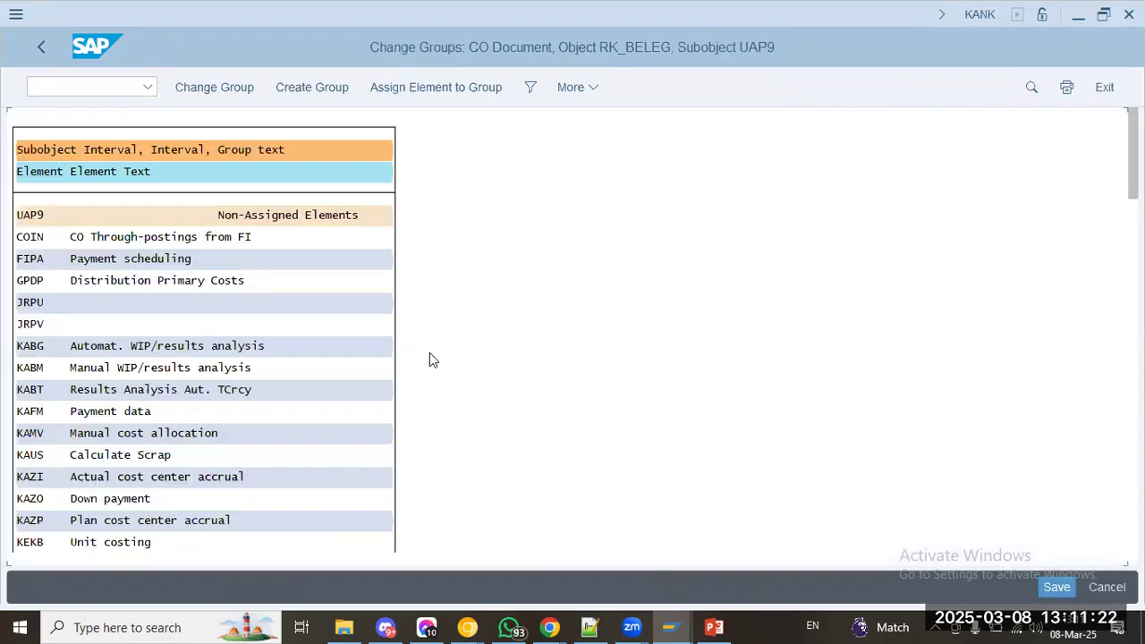
- Examine the elements assigned to the UAP9 number range group, then return to the implementation guide
{"action": "left_click_drag", "start_coordinate": [1132, 152], "coordinate": [1108, 544]}
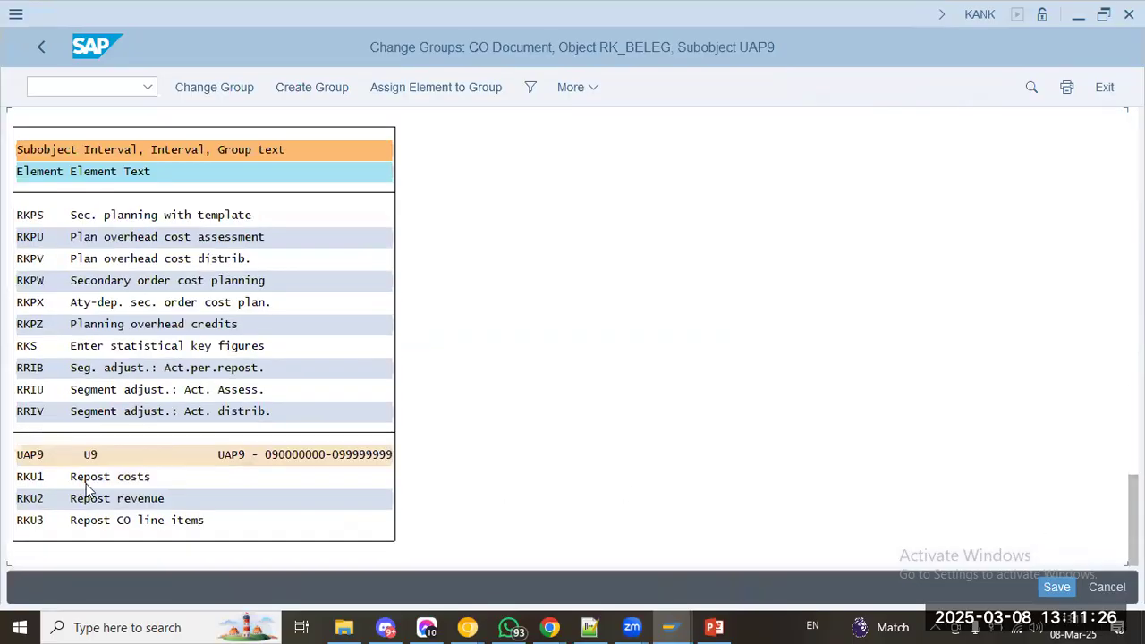
{"action": "left_click", "coordinate": [39, 526]}
{"action": "left_click", "coordinate": [38, 43]}
{"action": "left_click", "coordinate": [38, 44]}
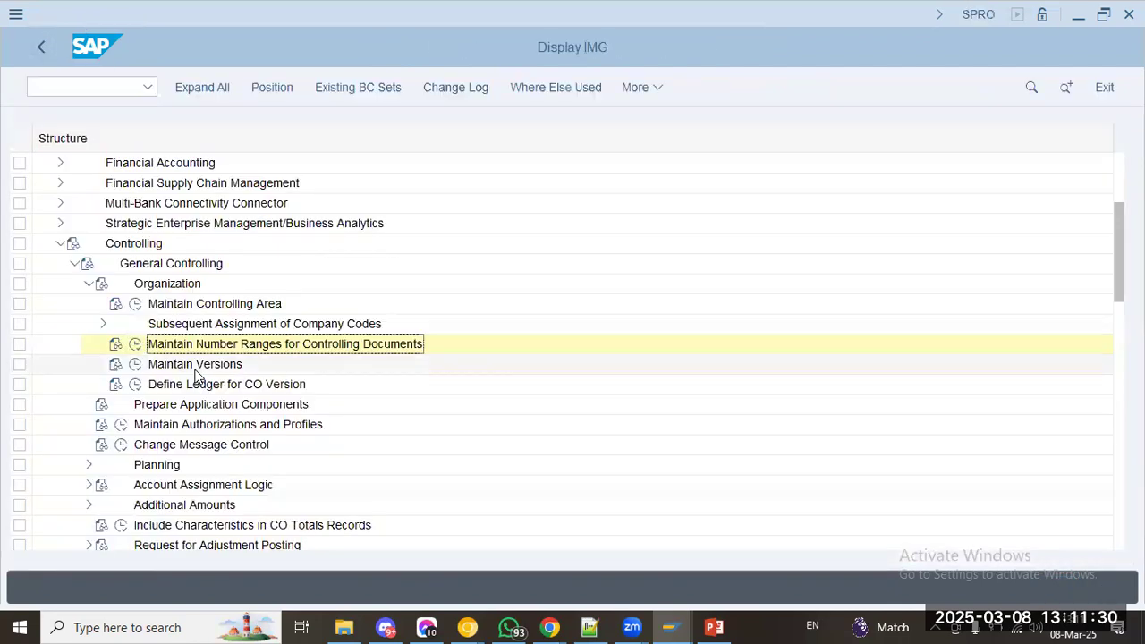
- Check the ledger defined for the CO version of controlling area UAP9, then return to the implementation guide
{"action": "left_click", "coordinate": [136, 385]}
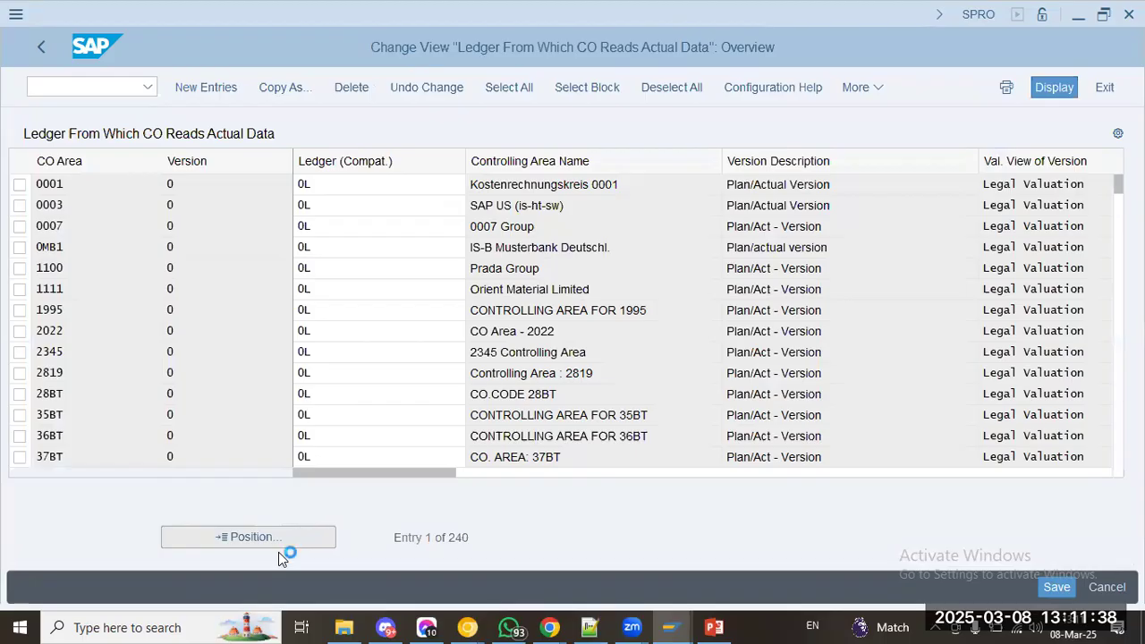
{"action": "type", "text": "uap9"}
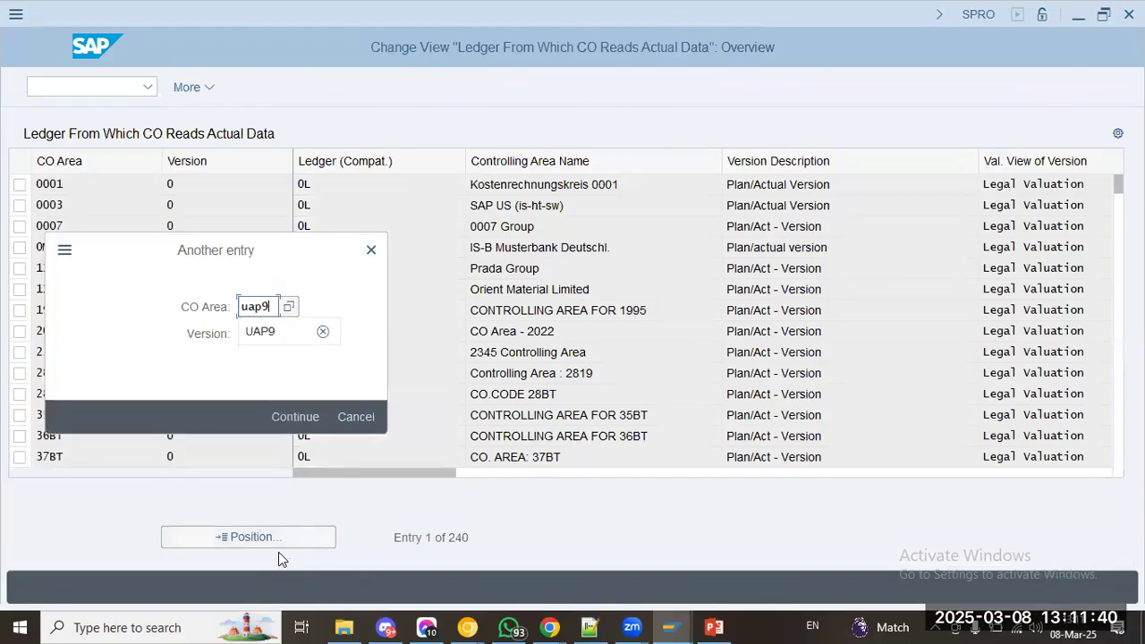
{"action": "key", "text": "Return"}
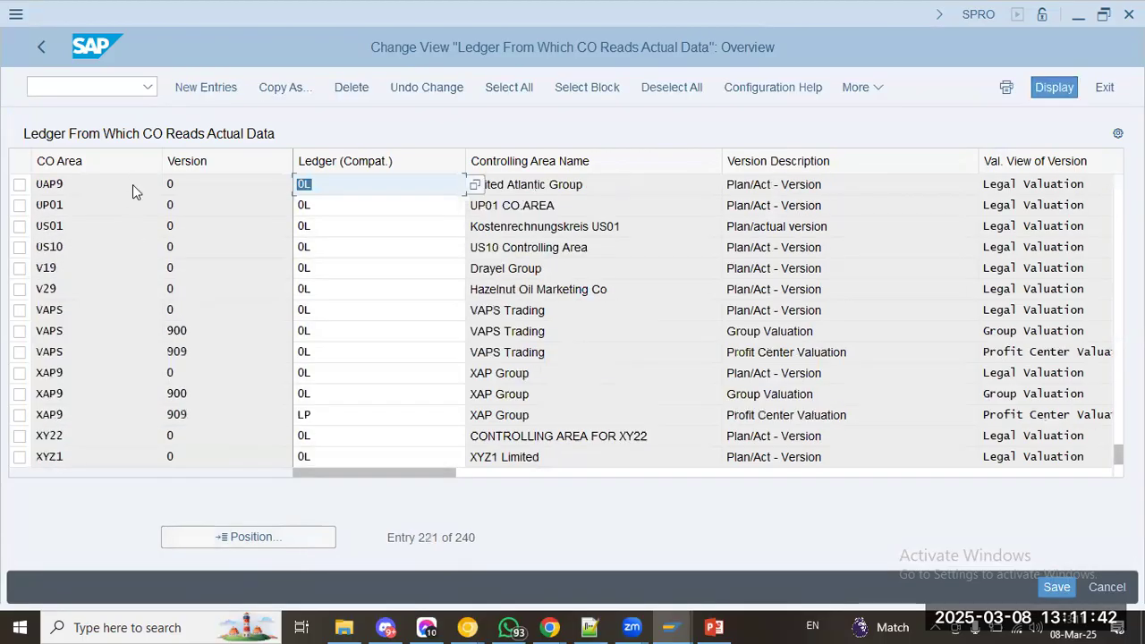
{"action": "left_click", "coordinate": [42, 49]}
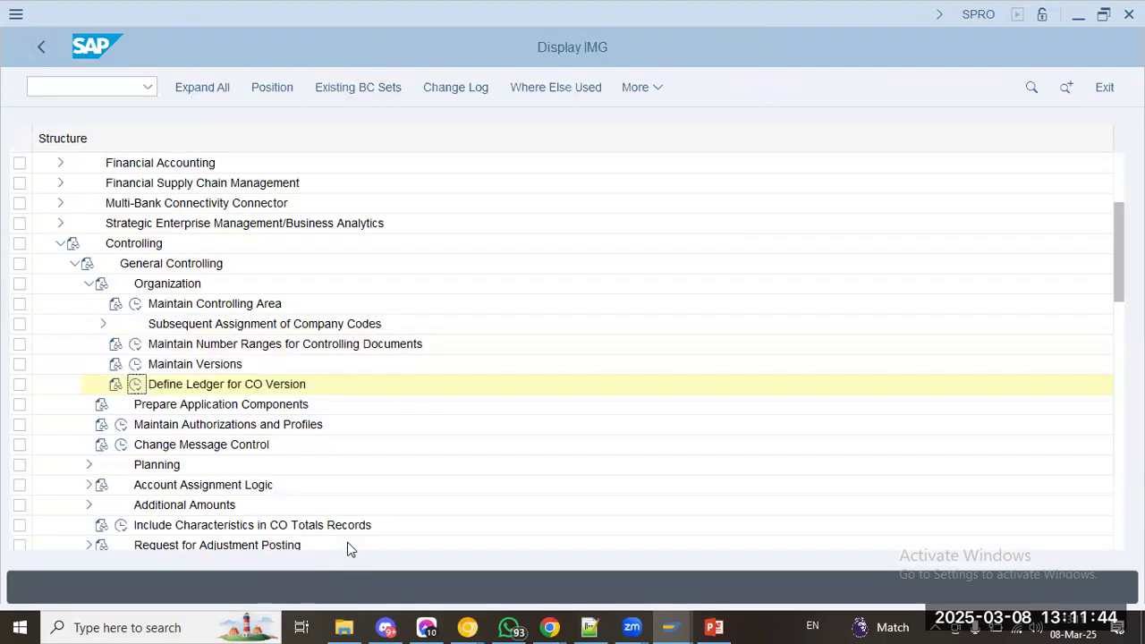
- Switch to the SAP FICO Lecture #1 presentation in PowerPoint and review slides 11 through 20
{"action": "left_click", "coordinate": [714, 627]}
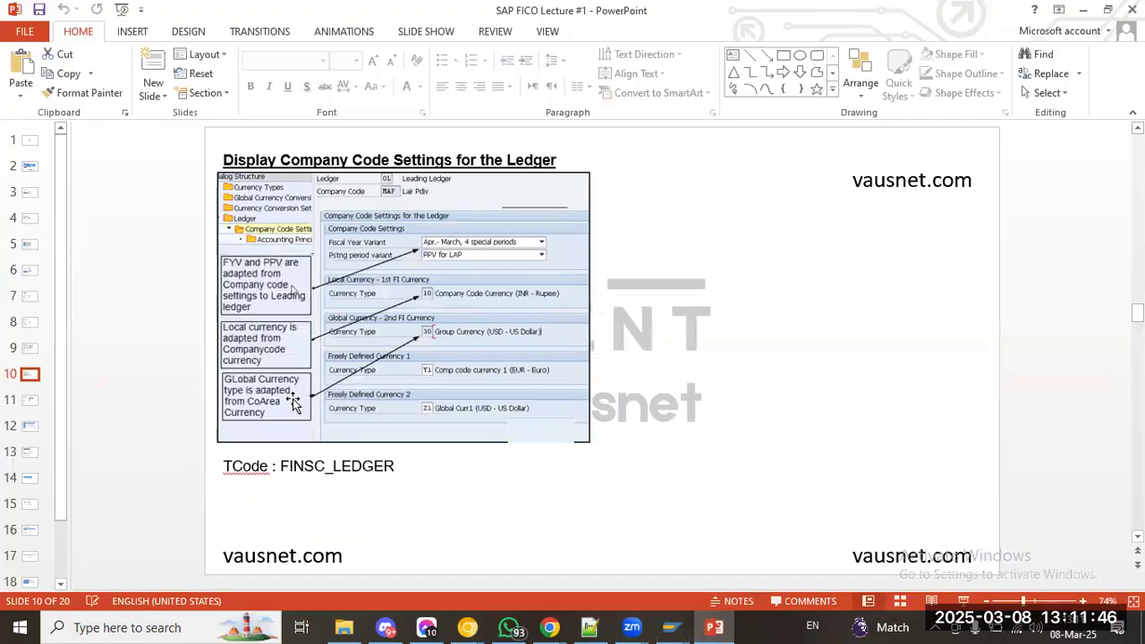
{"action": "left_click", "coordinate": [30, 388]}
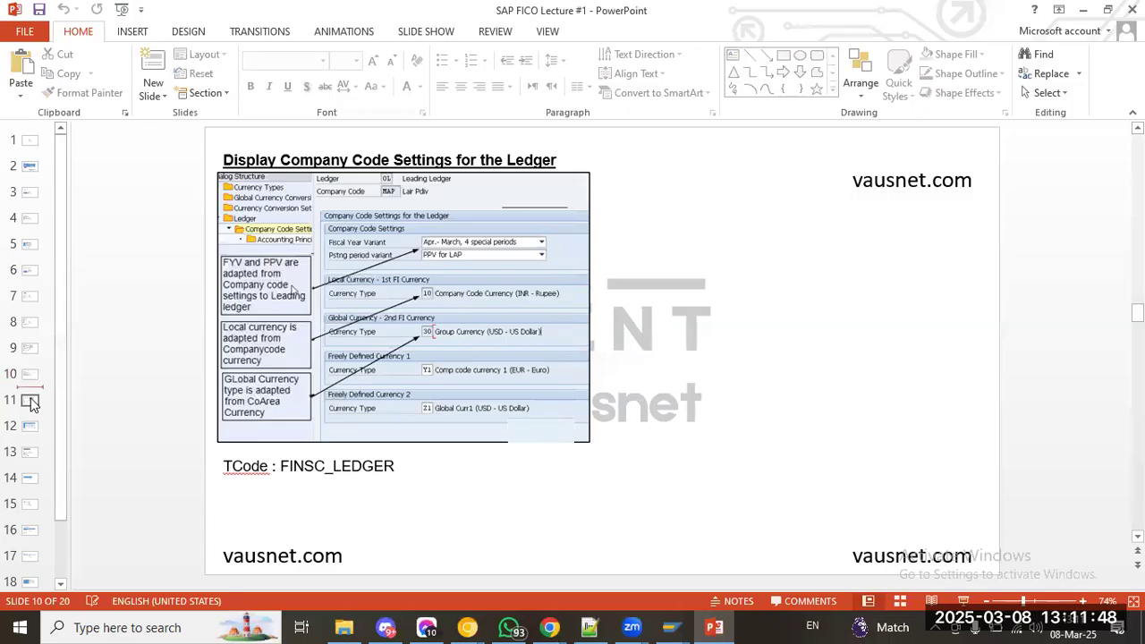
{"action": "left_click", "coordinate": [30, 401]}
{"action": "left_click", "coordinate": [31, 426]}
{"action": "left_click", "coordinate": [26, 454]}
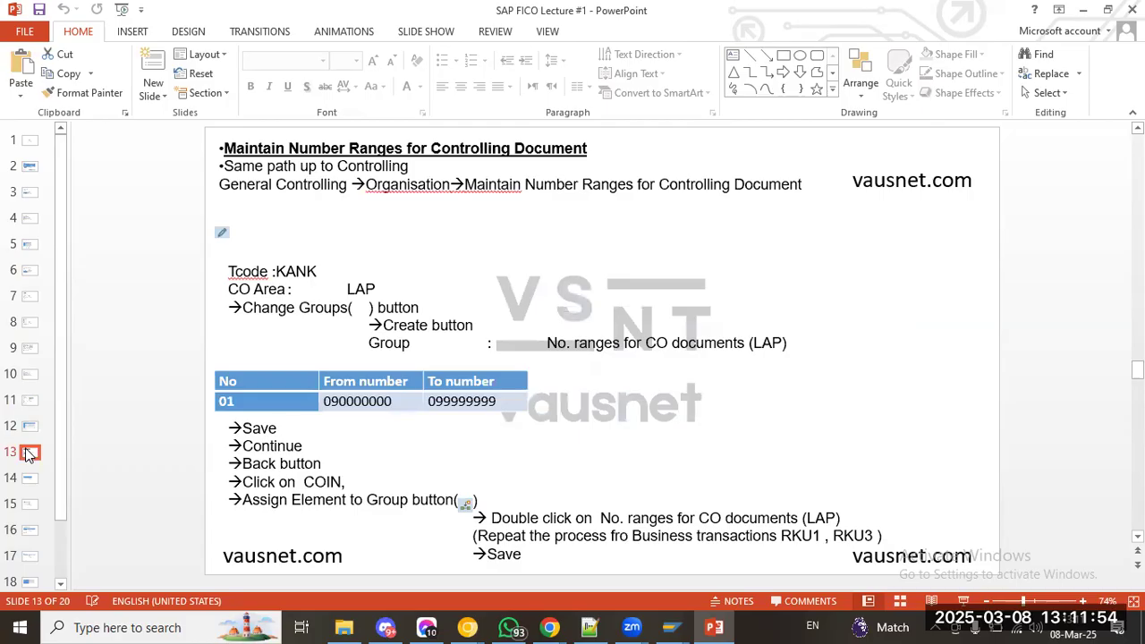
{"action": "left_click", "coordinate": [31, 478]}
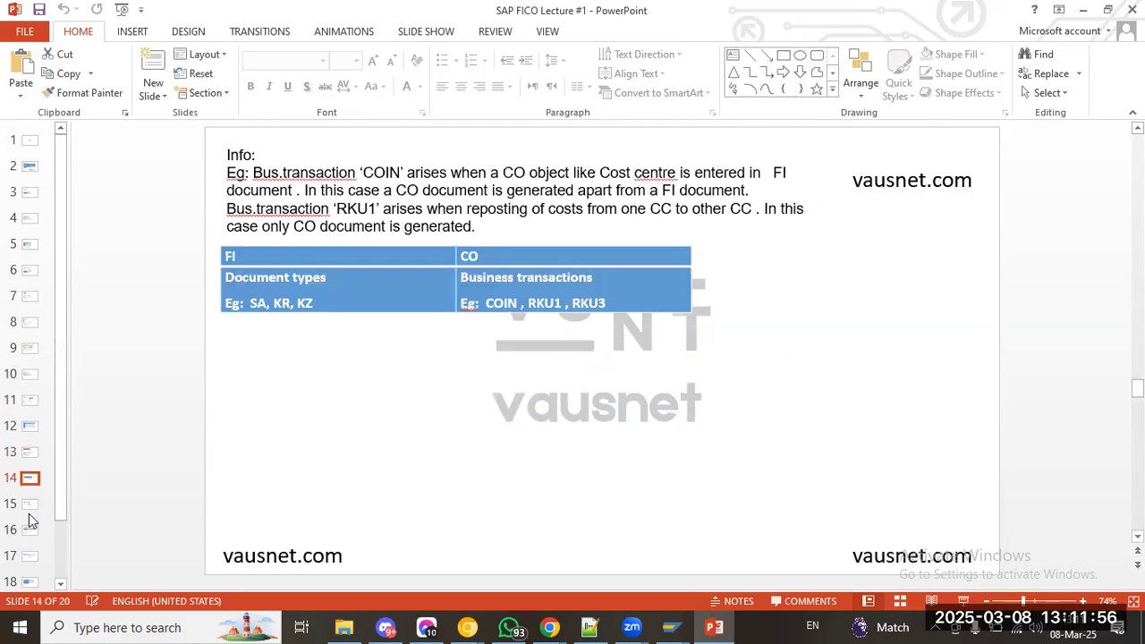
{"action": "left_click", "coordinate": [30, 506]}
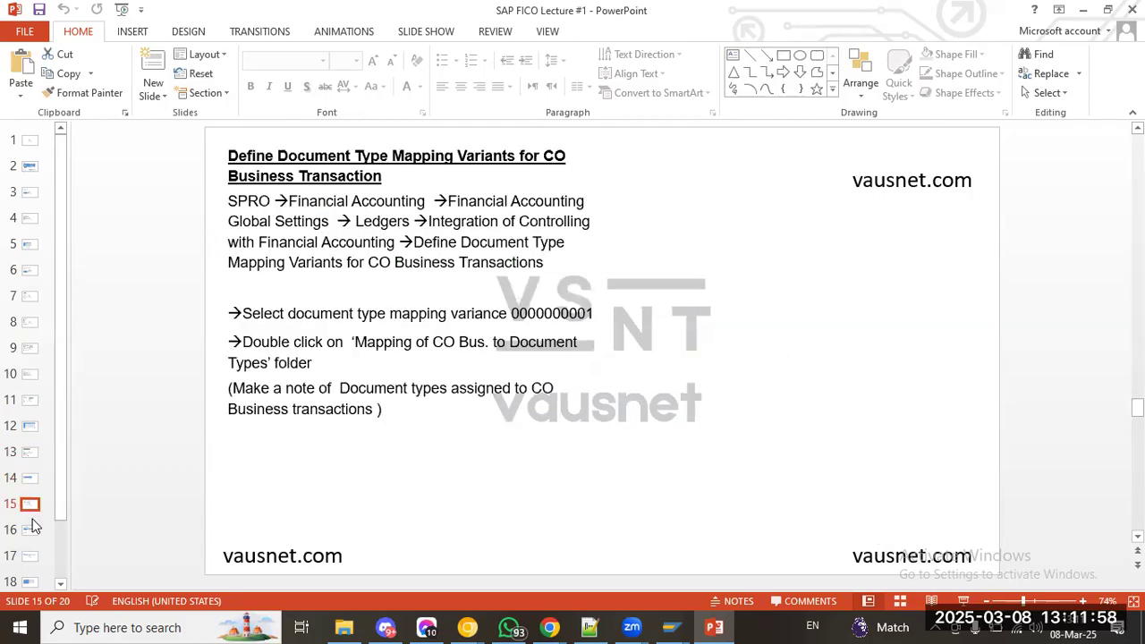
{"action": "left_click", "coordinate": [31, 531]}
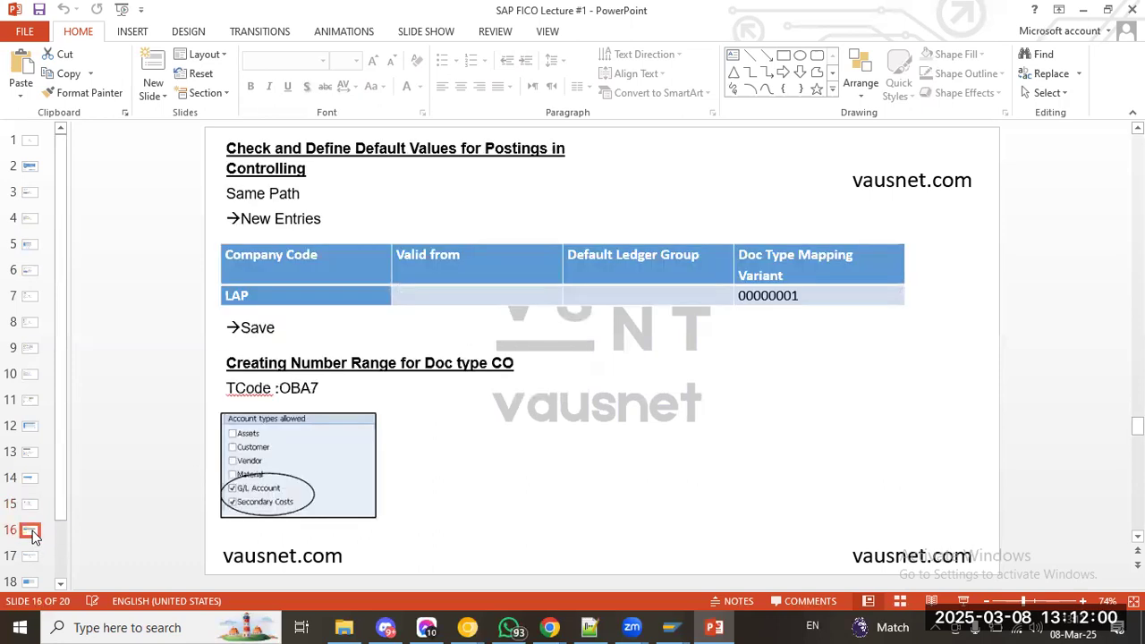
{"action": "left_click", "coordinate": [30, 558]}
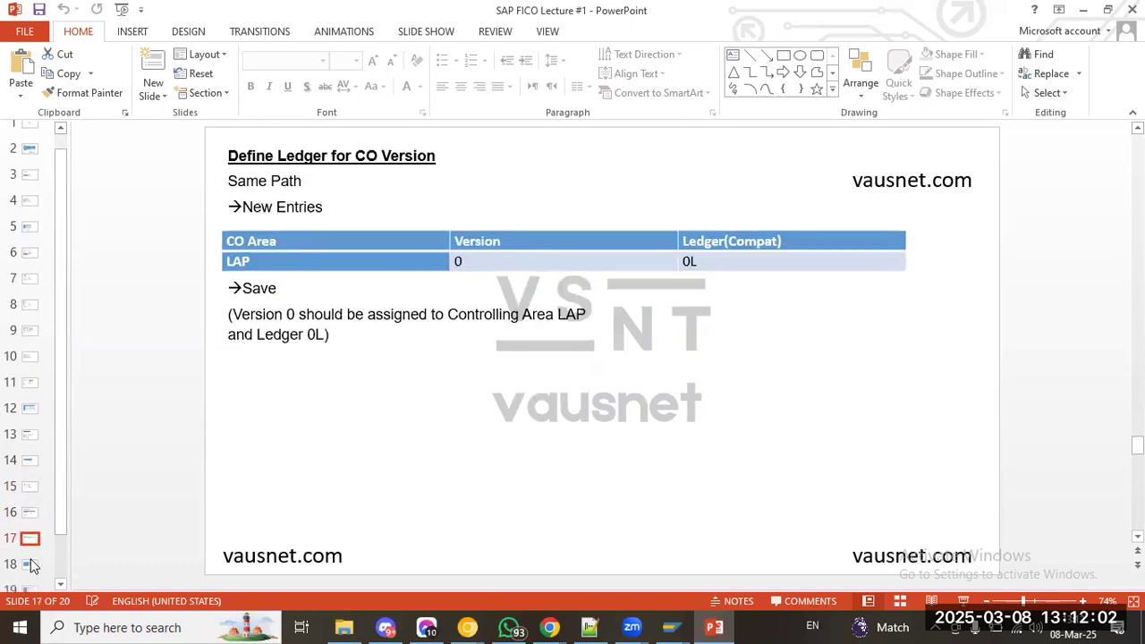
{"action": "left_click", "coordinate": [30, 563]}
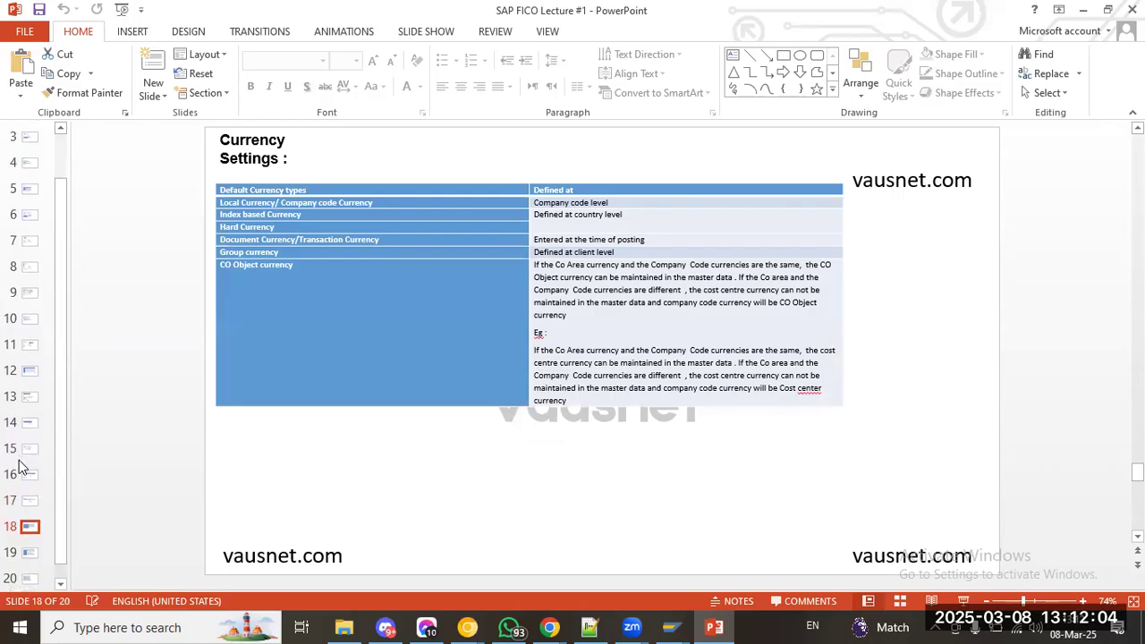
{"action": "left_click", "coordinate": [32, 543]}
{"action": "left_click", "coordinate": [32, 565]}
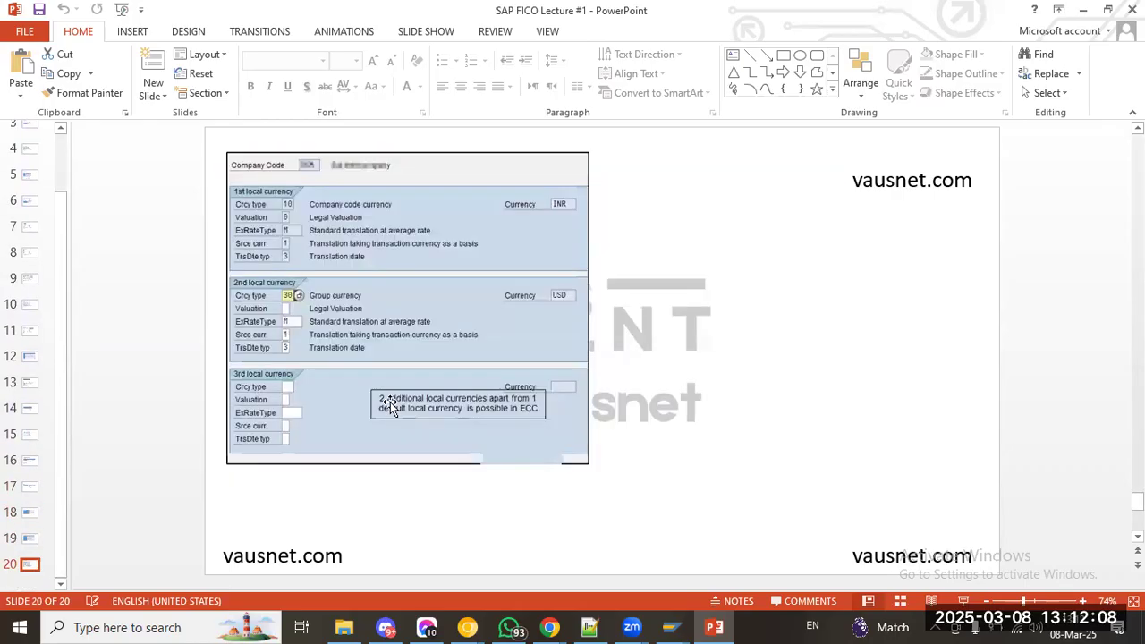
- Switch to the SAP implementation guide and set the controlling area to UAP9 in the basic settings of Profit Center Accounting
{"action": "left_click", "coordinate": [715, 626]}
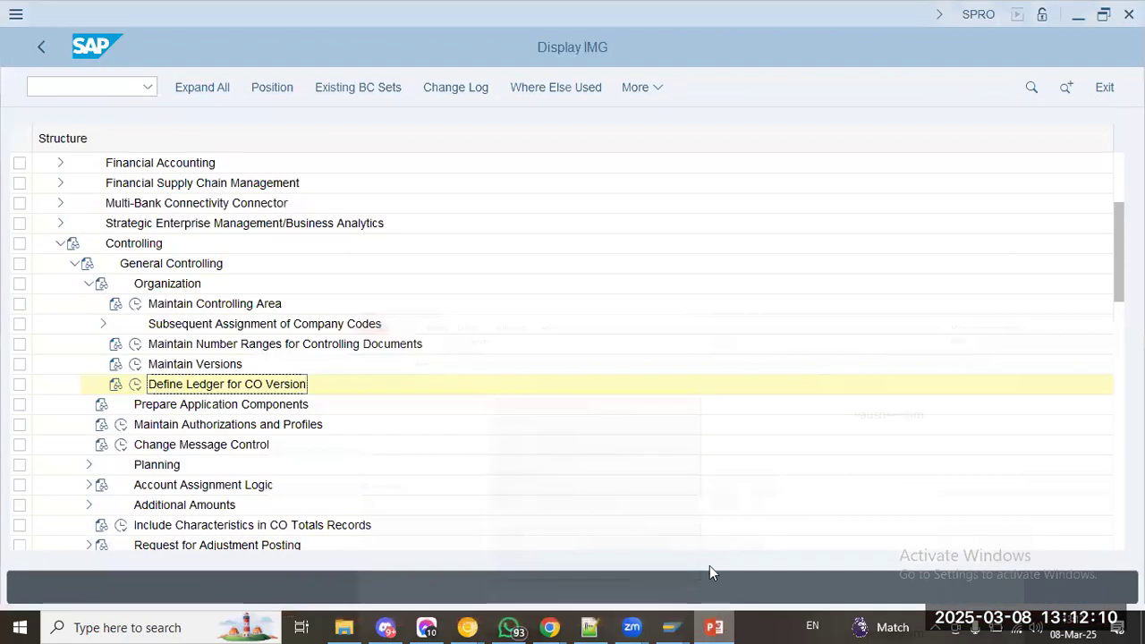
{"action": "left_click", "coordinate": [86, 284]}
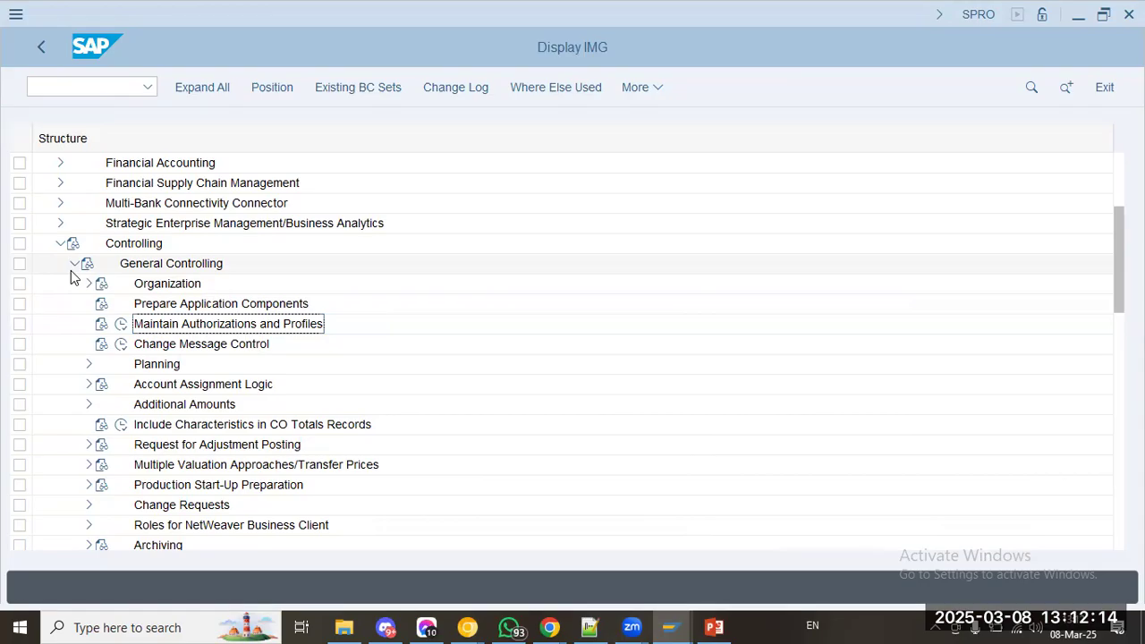
{"action": "left_click", "coordinate": [74, 264]}
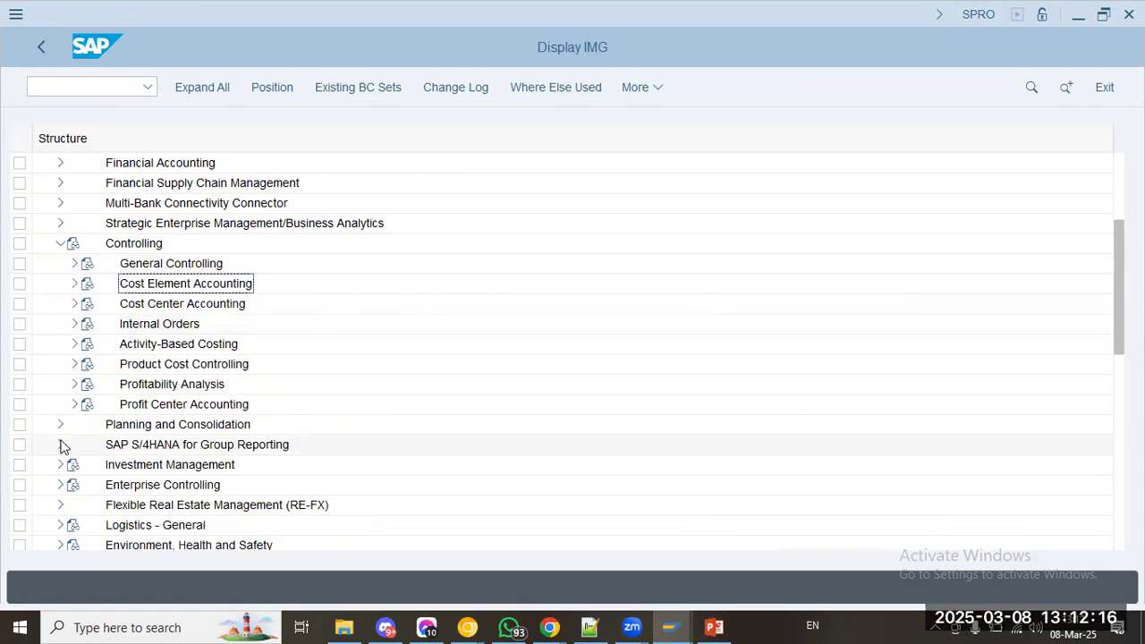
{"action": "left_click", "coordinate": [75, 405]}
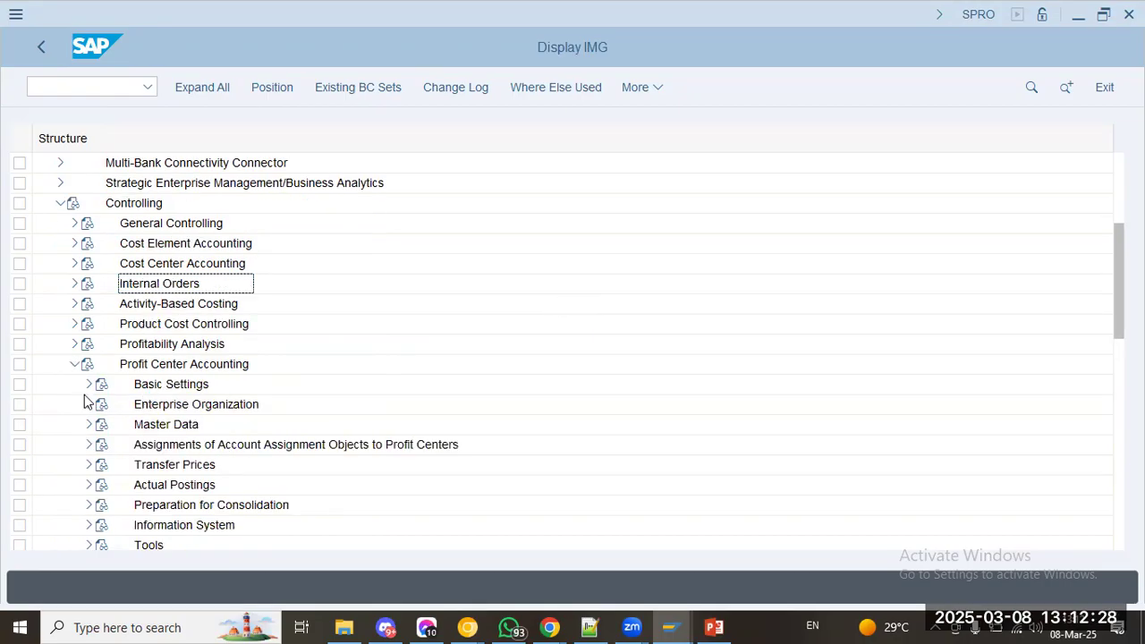
{"action": "left_click", "coordinate": [89, 385]}
{"action": "left_click", "coordinate": [132, 404]}
{"action": "type", "text": "uap9"}
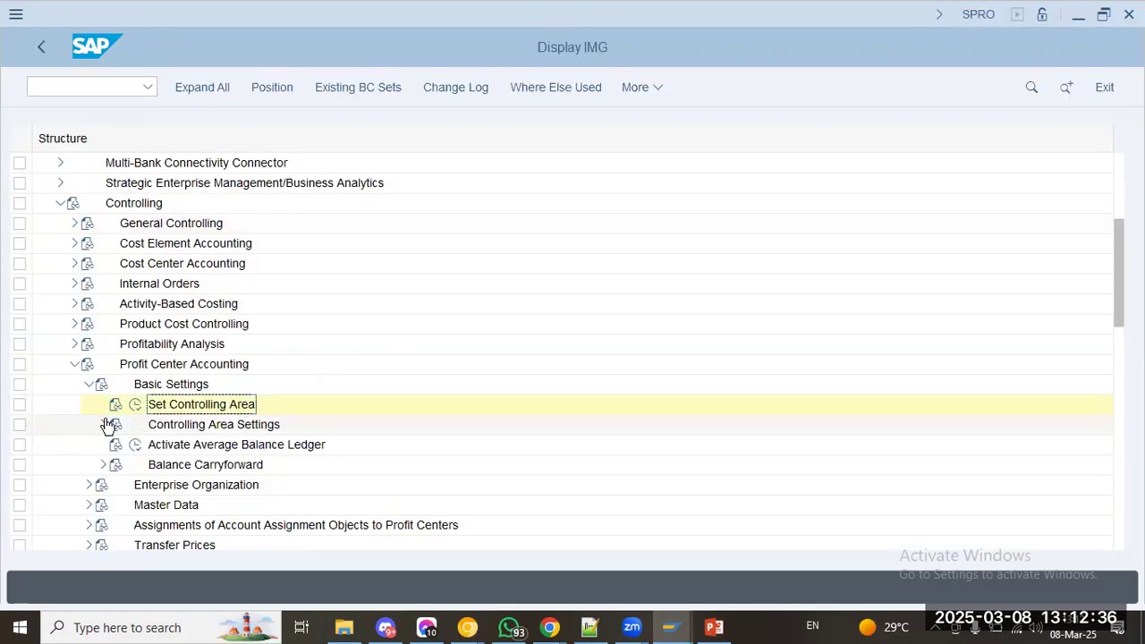
- Check the controlling area settings and the control parameters for actual postings of UAP9, then return to the implementation guide
{"action": "double_click", "coordinate": [161, 426]}
{"action": "left_click", "coordinate": [149, 444]}
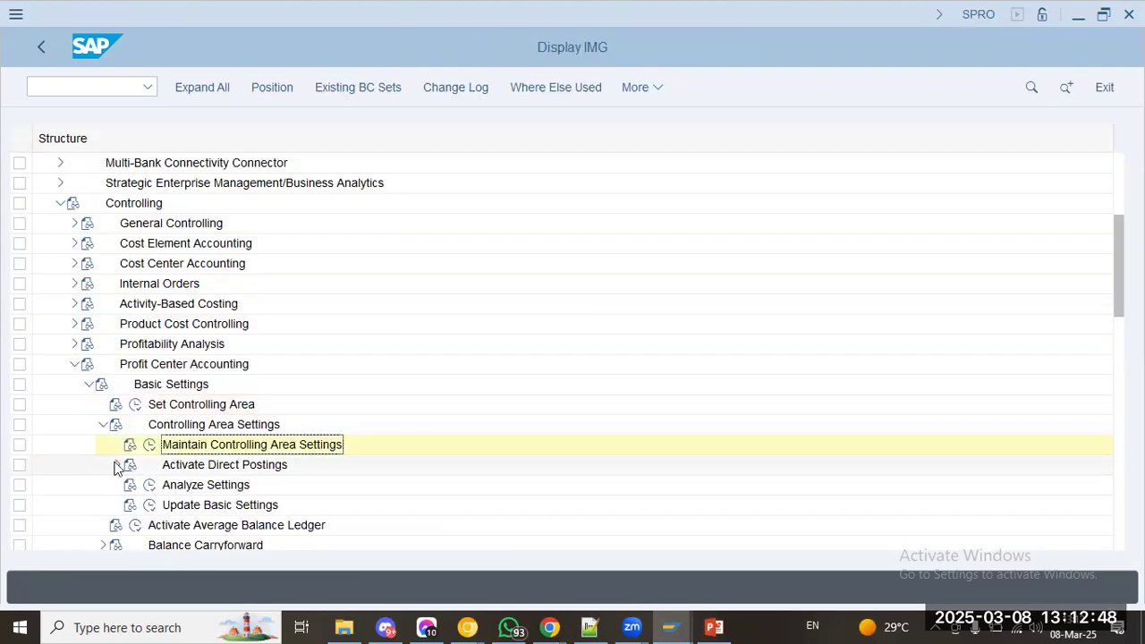
{"action": "left_click", "coordinate": [116, 465]}
{"action": "left_click", "coordinate": [165, 485]}
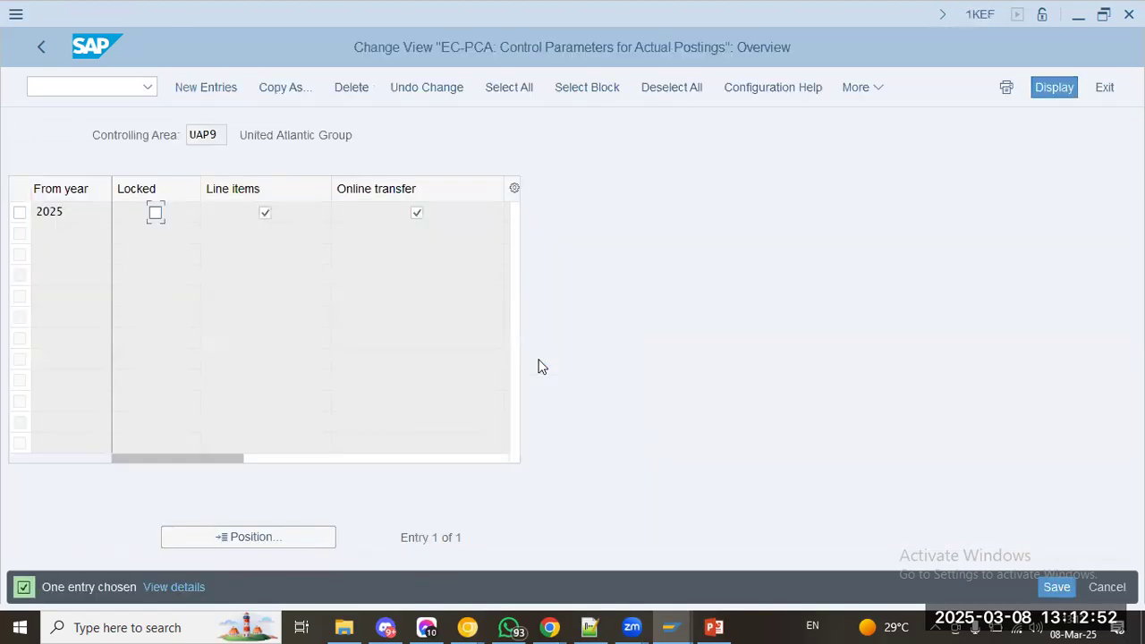
{"action": "left_click", "coordinate": [50, 41]}
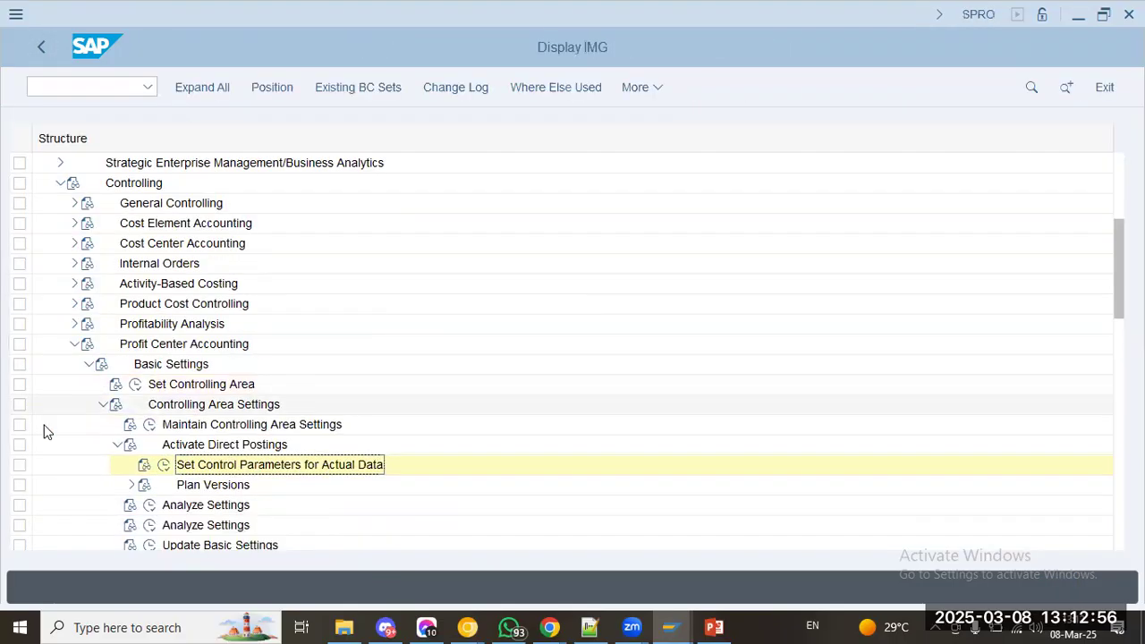
- Collapse the basic settings of Profit Center Accounting and expand its Profit Center master data activities
{"action": "scroll", "coordinate": [45, 429], "scroll_direction": "down", "scroll_amount": 3}
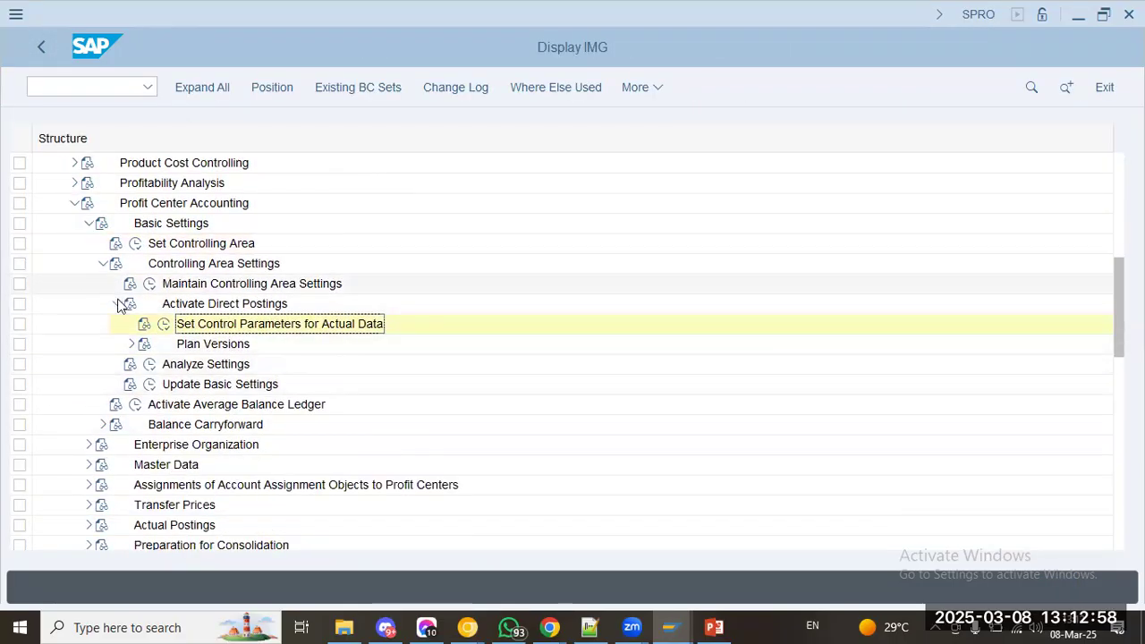
{"action": "left_click", "coordinate": [118, 303]}
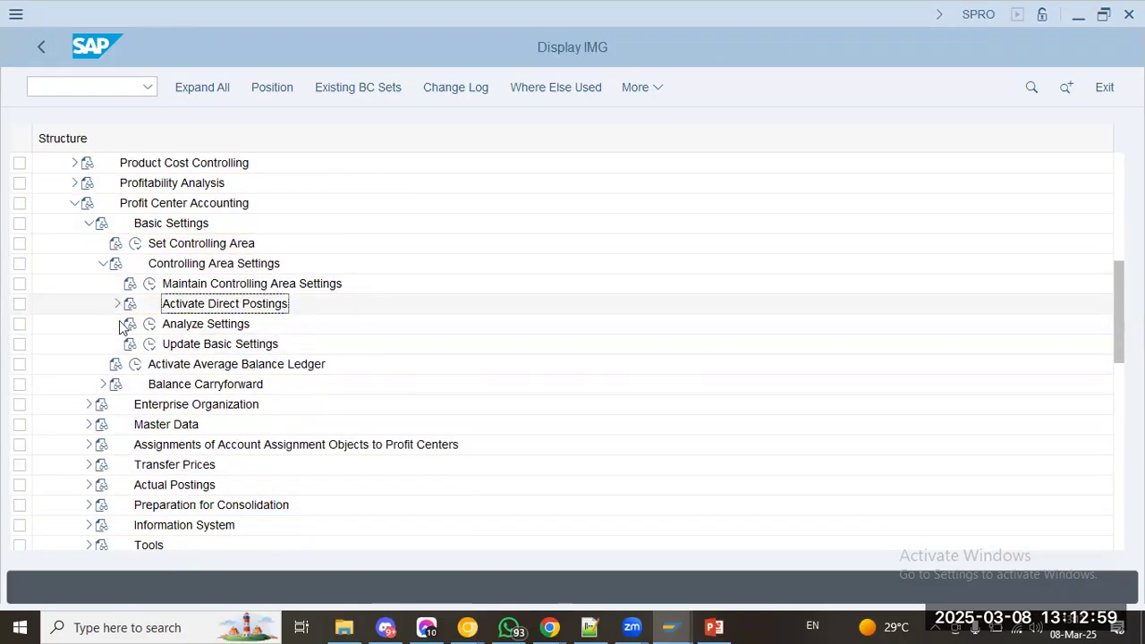
{"action": "left_click", "coordinate": [103, 263]}
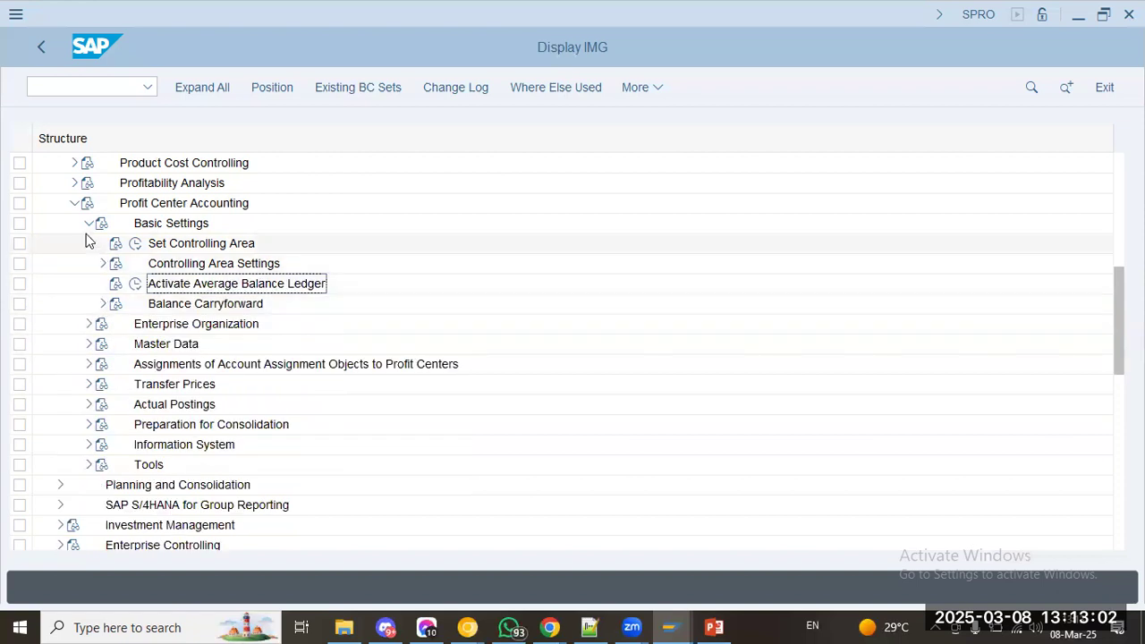
{"action": "left_click", "coordinate": [88, 224]}
{"action": "left_click", "coordinate": [88, 263]}
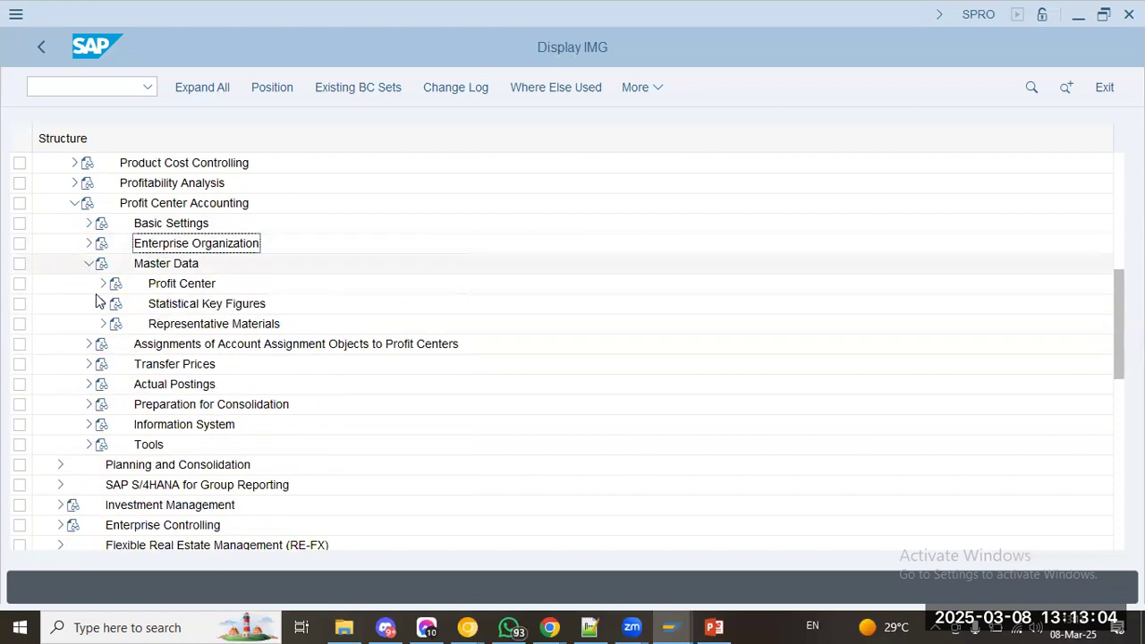
{"action": "left_click", "coordinate": [102, 284]}
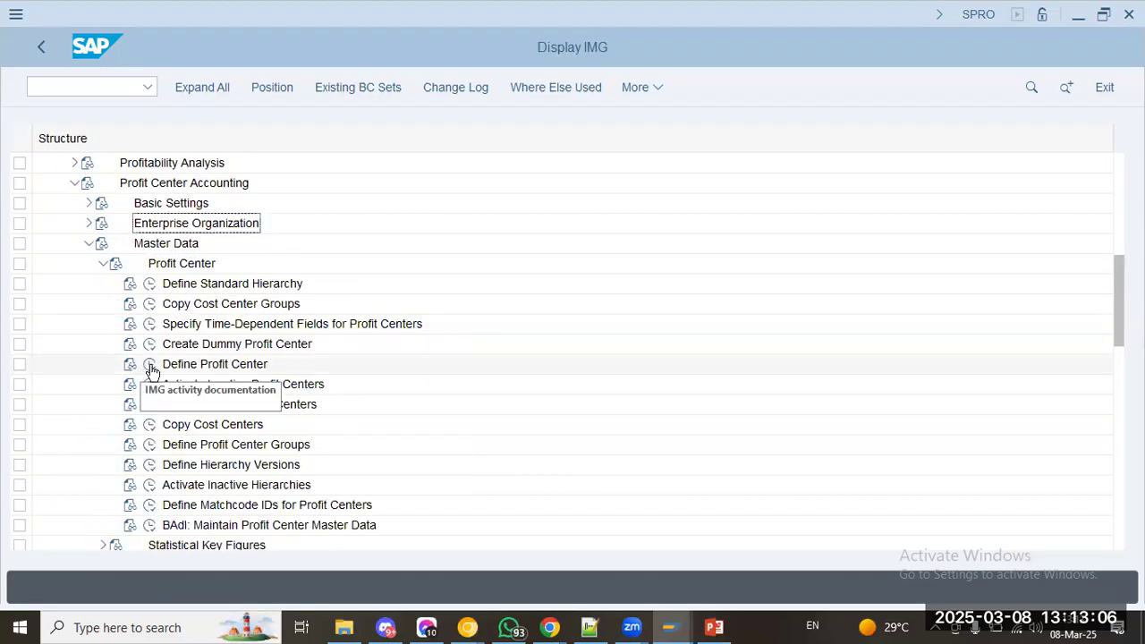
- Look up profit center DUMMY-UAP9 by company code UAP9 from the dummy profit center activity, then return to the implementation guide
{"action": "left_click", "coordinate": [149, 344]}
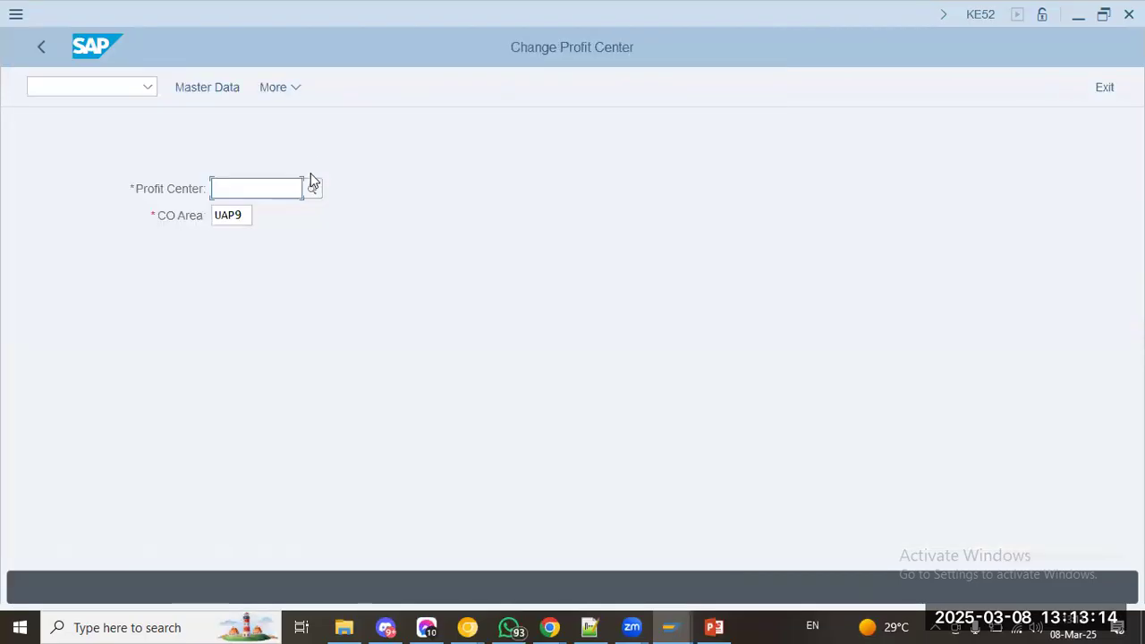
{"action": "left_click", "coordinate": [312, 189]}
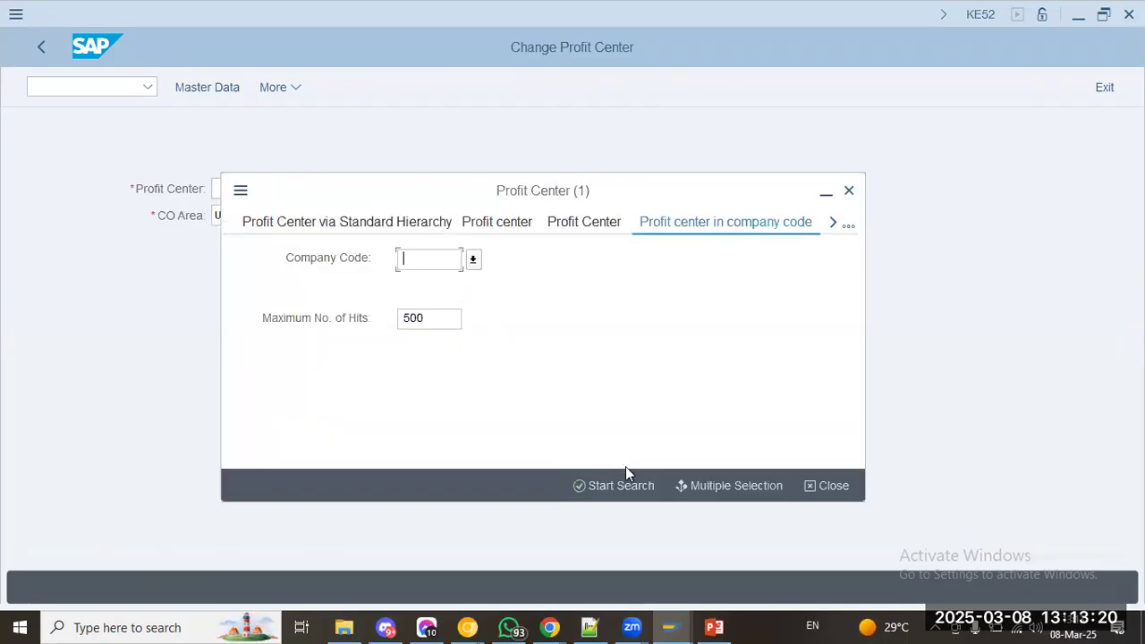
{"action": "type", "text": "uap9"}
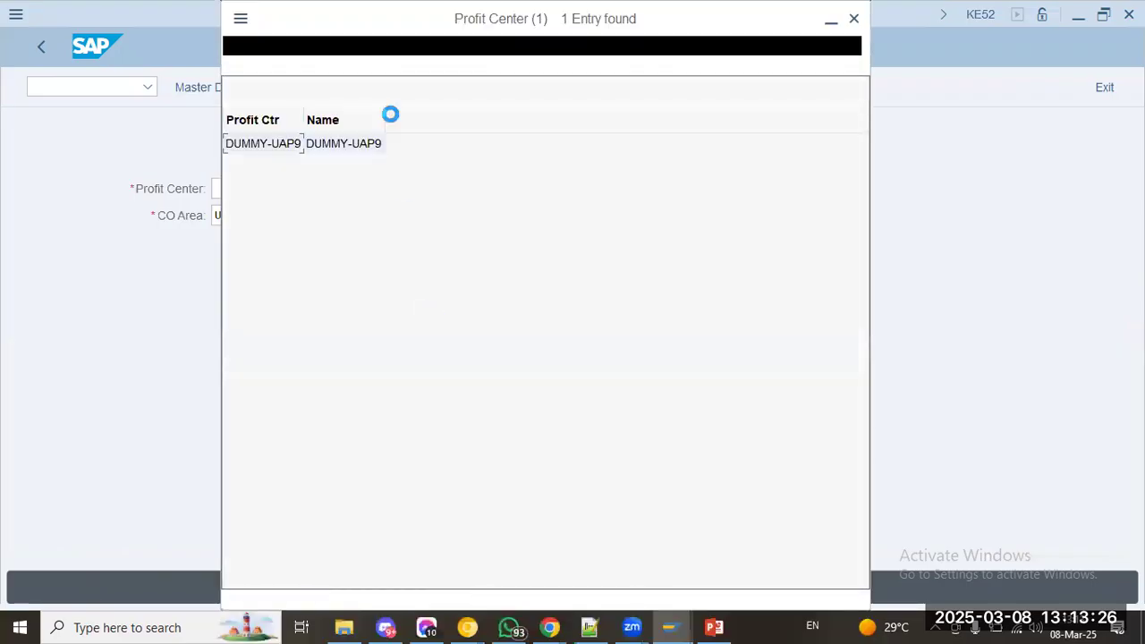
{"action": "double_click", "coordinate": [355, 148]}
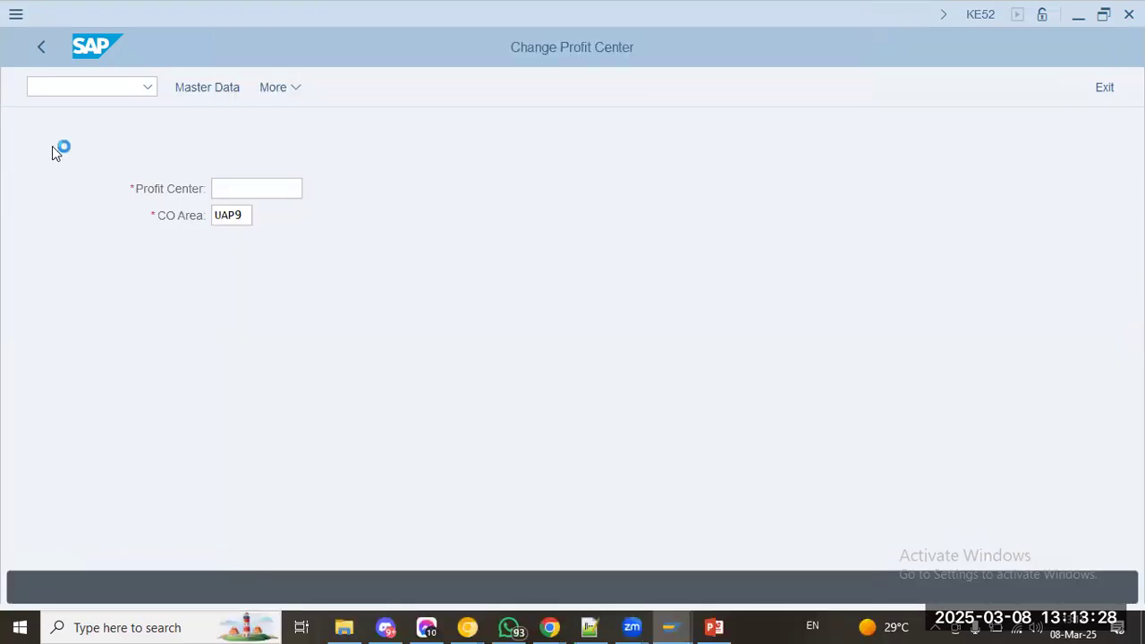
{"action": "left_click", "coordinate": [40, 47]}
{"action": "left_click", "coordinate": [758, 50]}
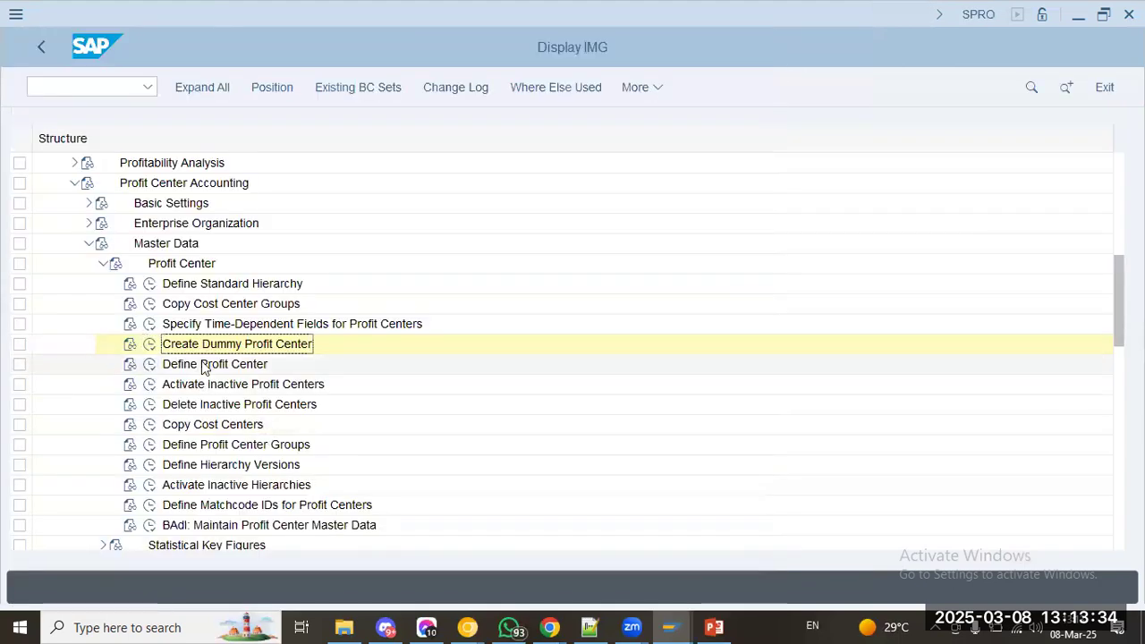
- Start creating profit center P1001 in controlling area UAP9 from the Define Profit Center activity
{"action": "left_click", "coordinate": [150, 365]}
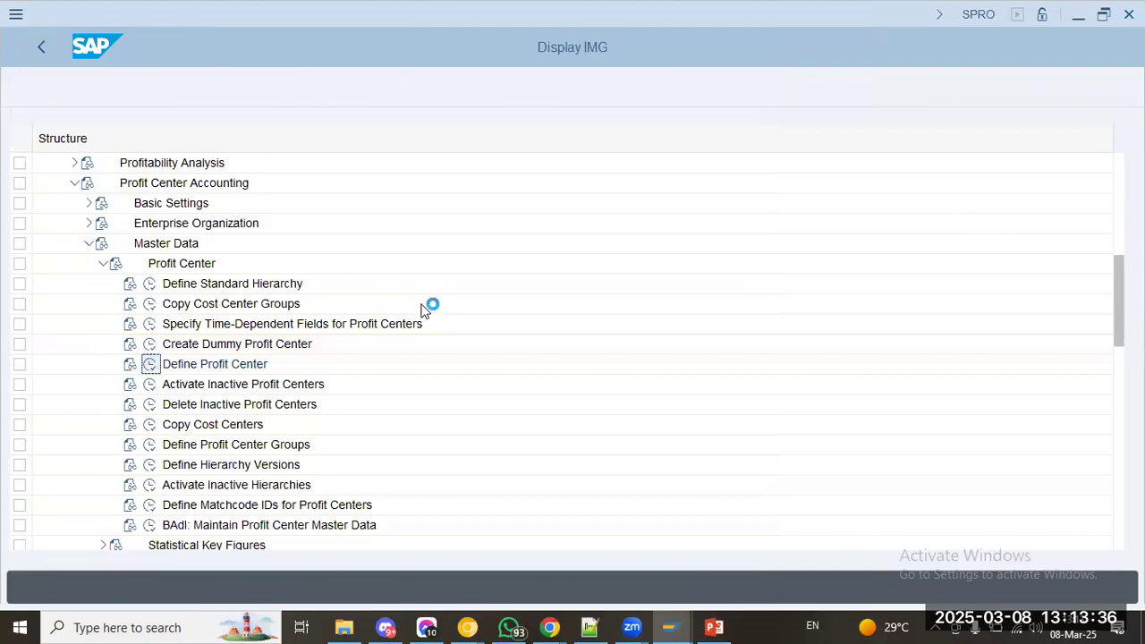
{"action": "double_click", "coordinate": [162, 155]}
{"action": "type", "text": "p1001"}
{"action": "key", "text": "Tab"}
{"action": "key", "text": "Return"}
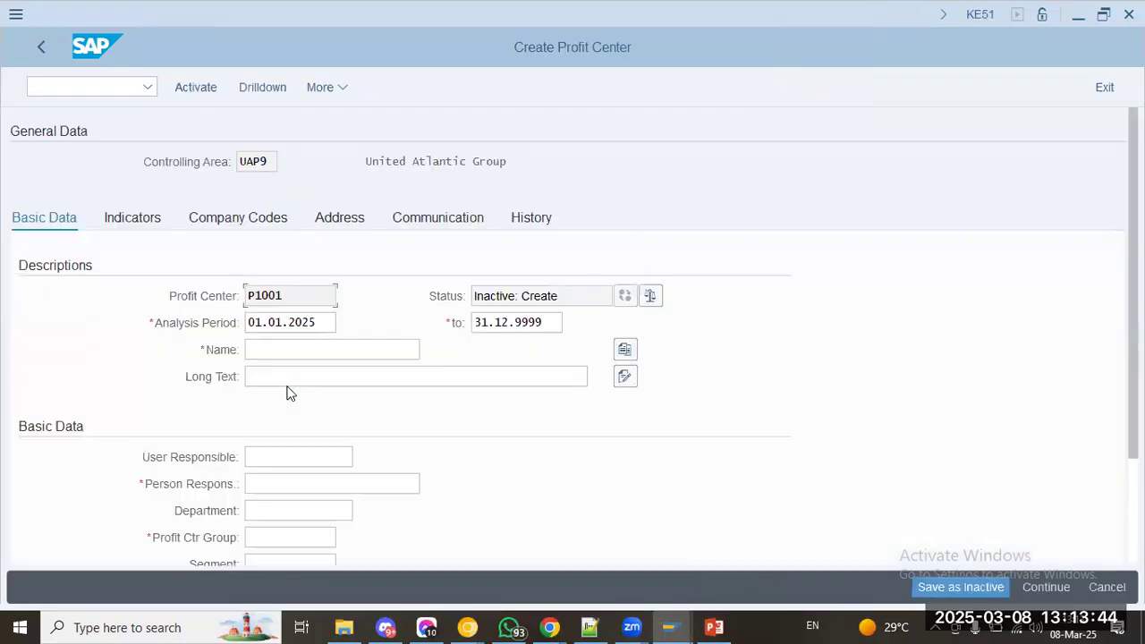
- Name profit center P1001 "Plant 1 & 2"
{"action": "key", "text": "Tab"}
{"action": "key", "text": "Tab"}
{"action": "key", "text": "Tab"}
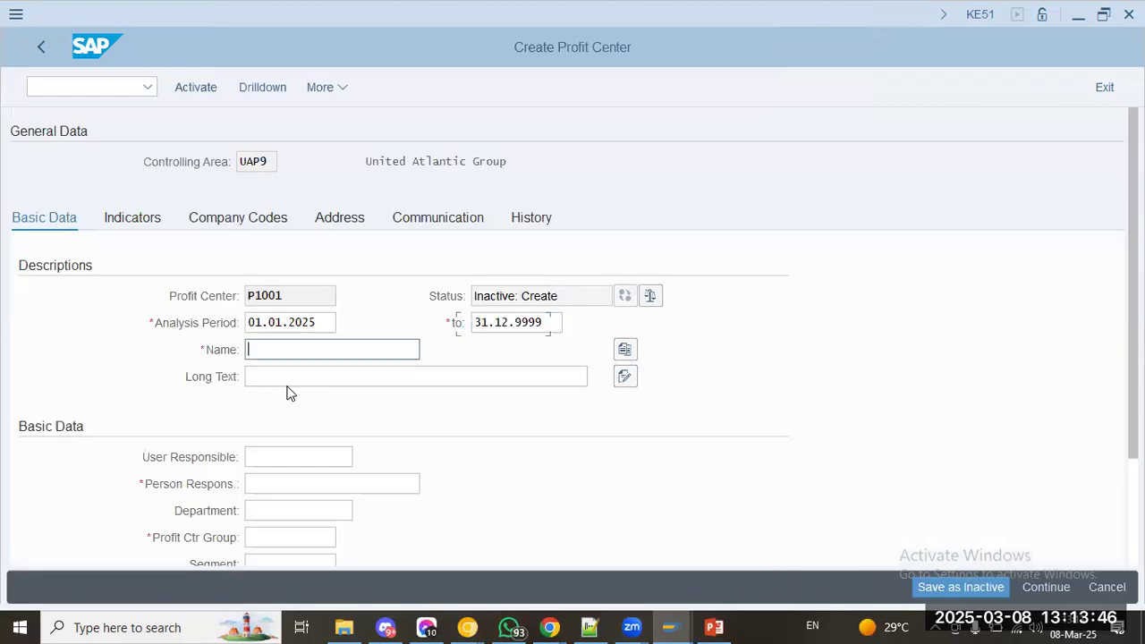
{"action": "type", "text": "Plant"}
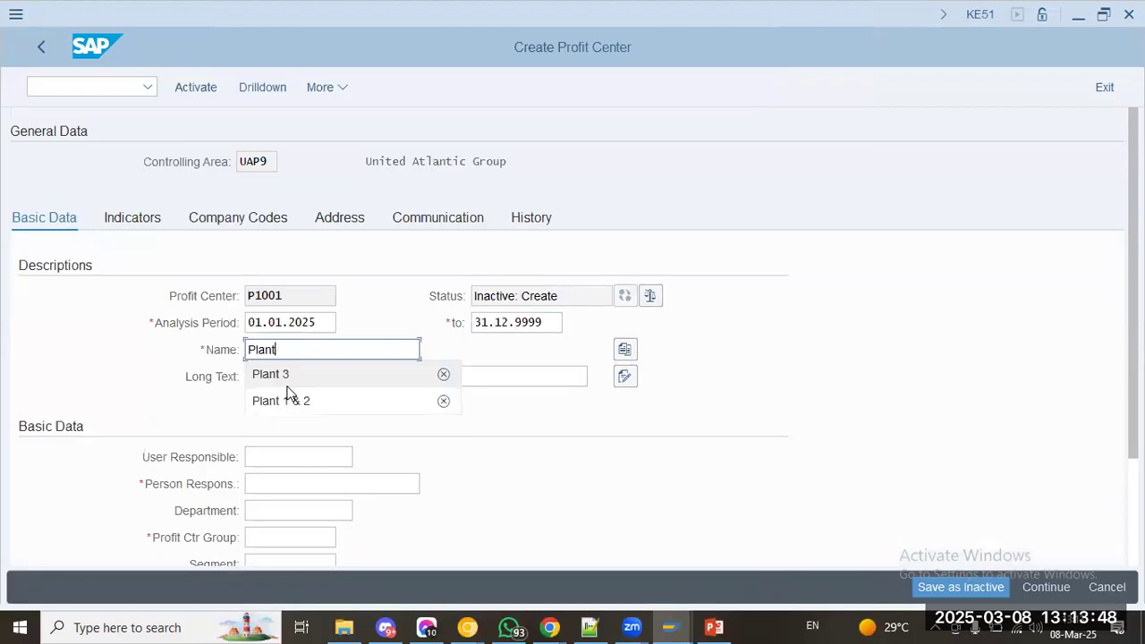
{"action": "left_click", "coordinate": [286, 394]}
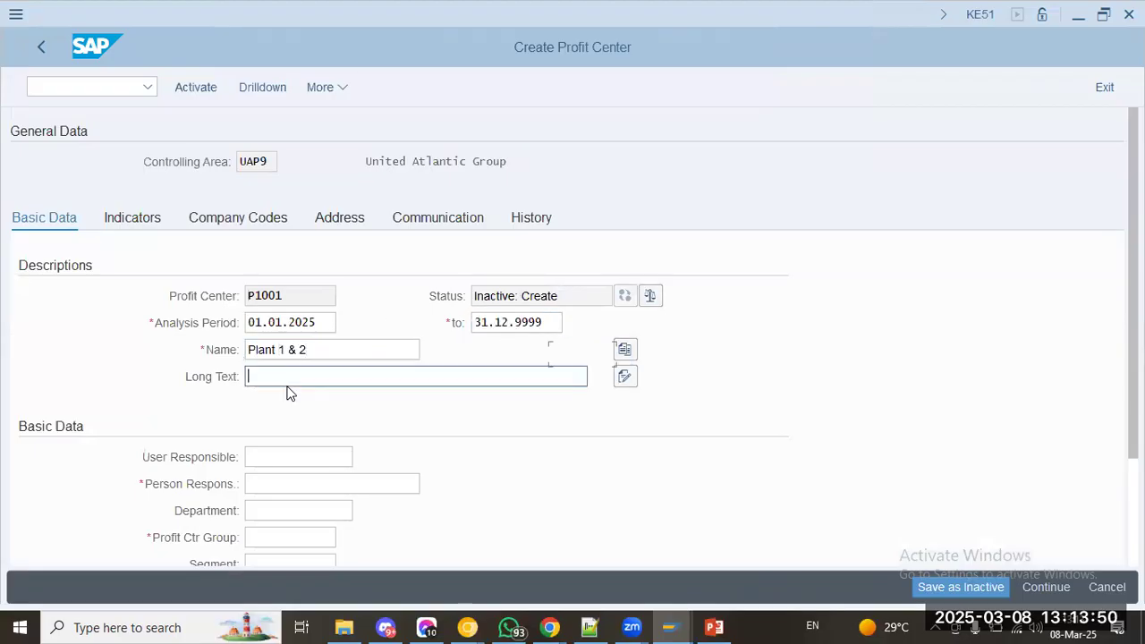
- Enter the name of the person responsible and assign profit center P1001 to profit center group UAP9
{"action": "key", "text": "Tab"}
{"action": "key", "text": "Tab"}
{"action": "key", "text": "Tab"}
{"action": "type", "text": "Jim"}
{"action": "key", "text": "Tab"}
{"action": "key", "text": "Tab"}
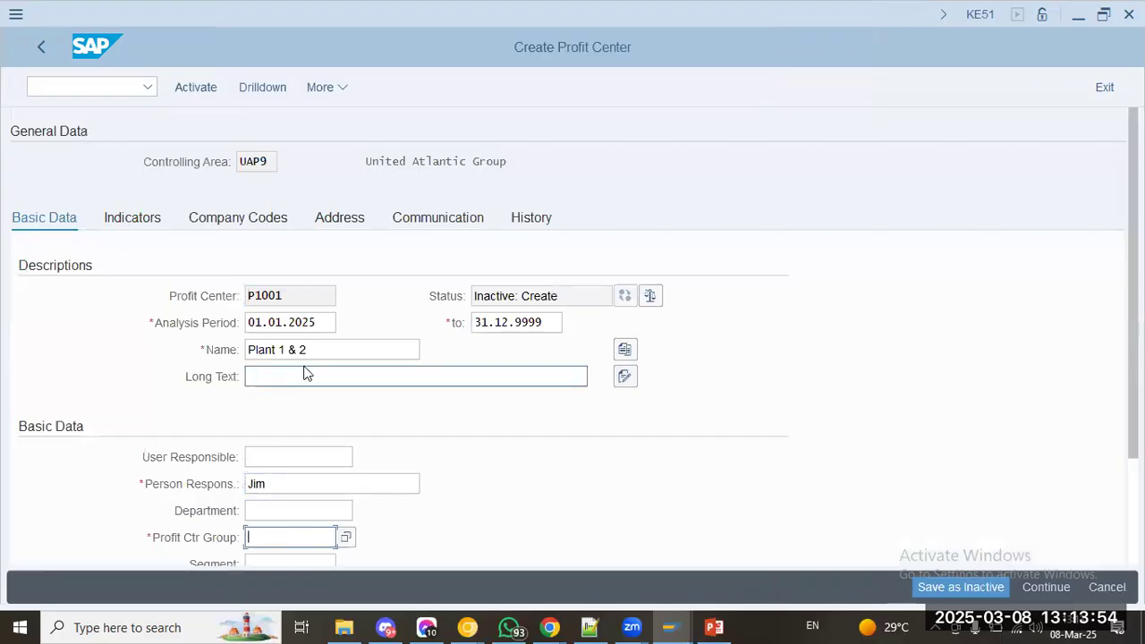
{"action": "scroll", "coordinate": [355, 481], "scroll_direction": "down", "scroll_amount": 1}
{"action": "type", "text": "UAP9"}
{"action": "key", "text": "Tab"}
- Open the list of possible segments for the profit center and search it for "united atlant" and "uap"
{"action": "left_click", "coordinate": [563, 454]}
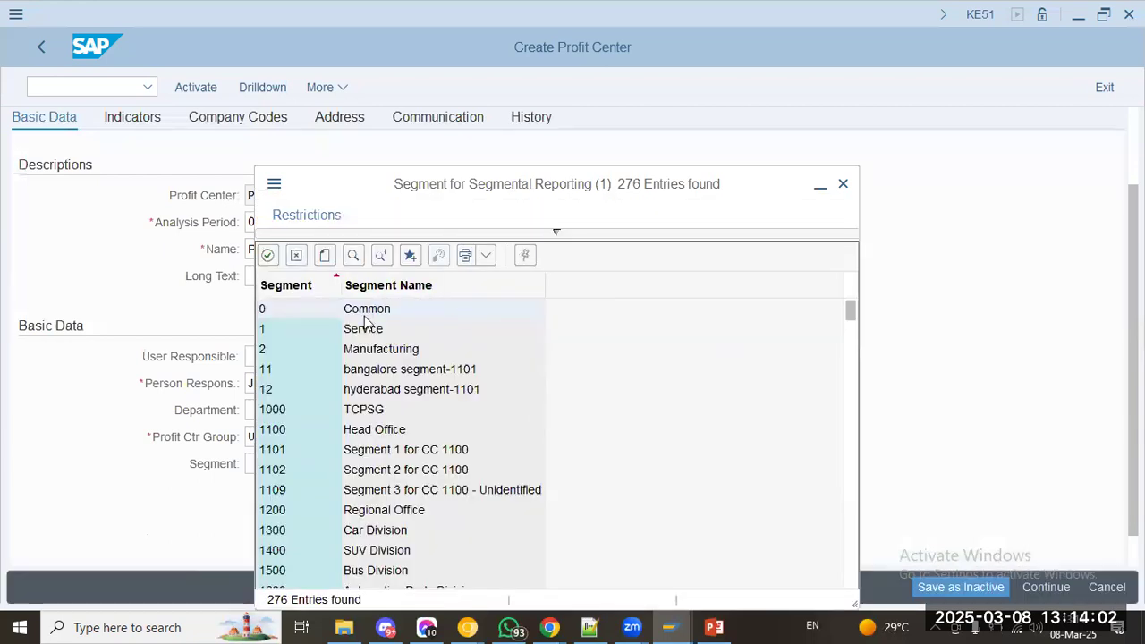
{"action": "left_click", "coordinate": [353, 255]}
{"action": "type", "text": "united atlant"}
{"action": "key", "text": "Return"}
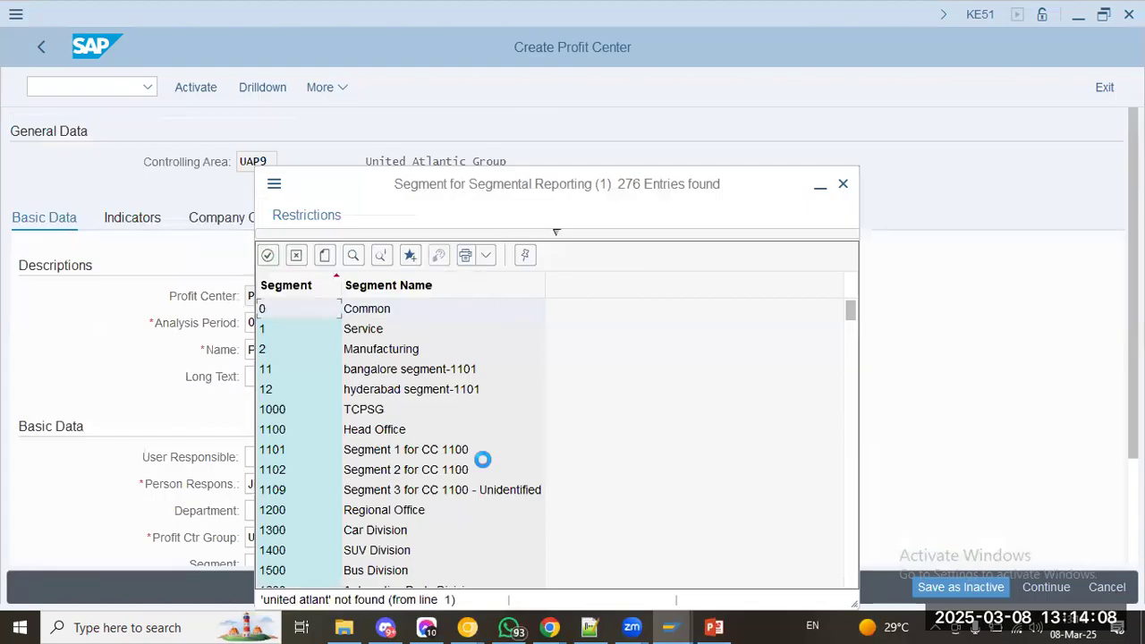
{"action": "left_click", "coordinate": [352, 254]}
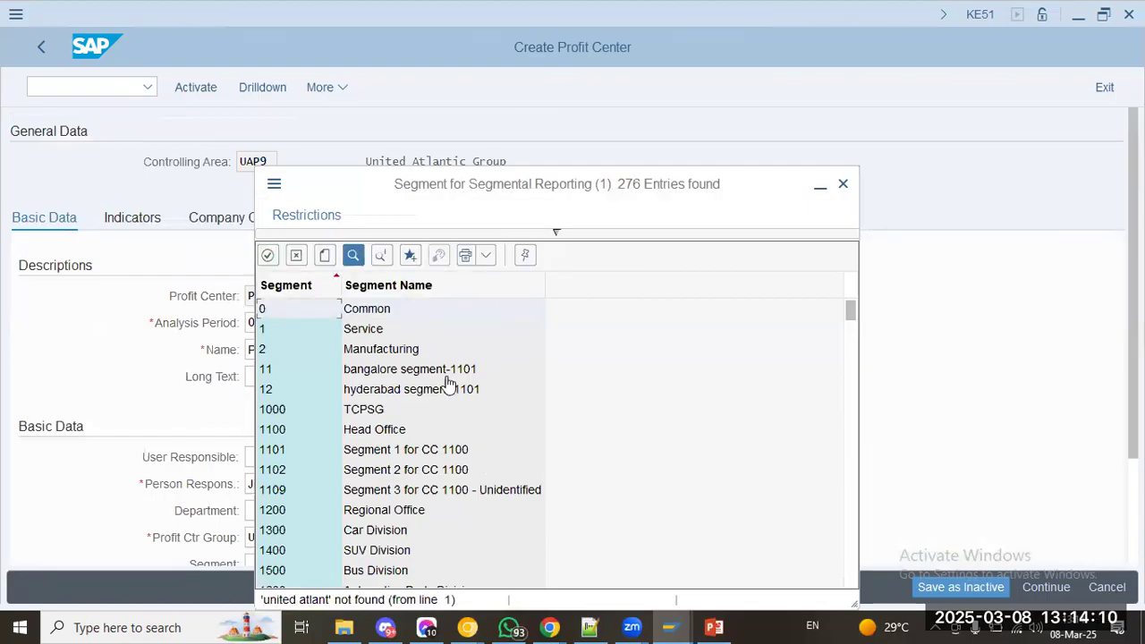
{"action": "type", "text": "uap"}
{"action": "key", "text": "Return"}
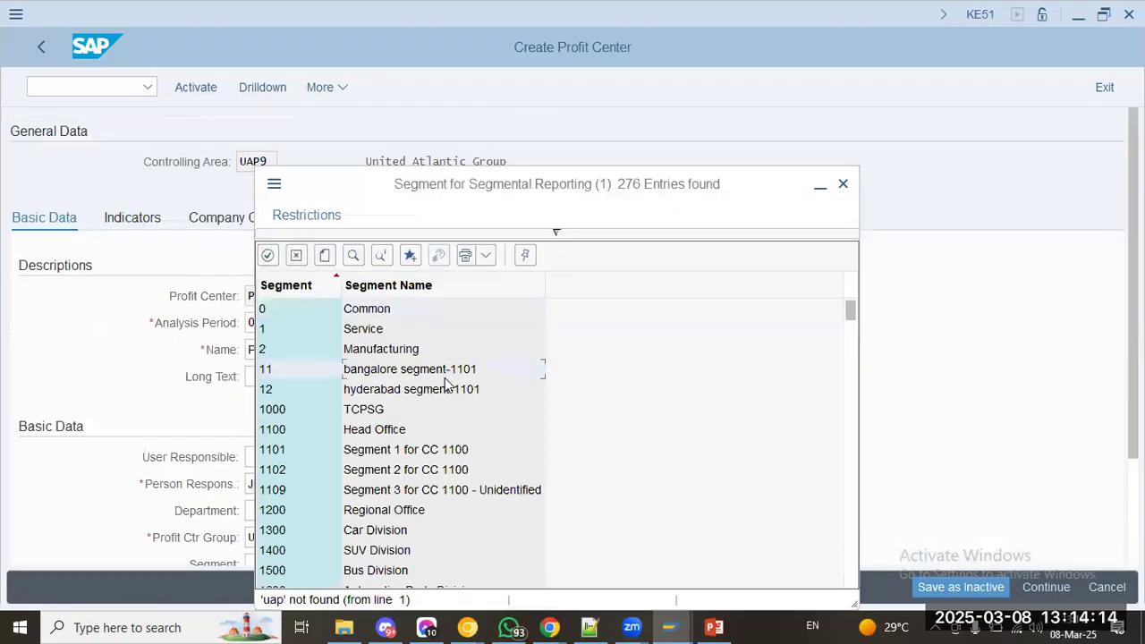
- Look through the whole list of available segments for ones belonging to United Atlantic, and close the list without choosing any
{"action": "scroll", "coordinate": [414, 456], "scroll_direction": "down", "scroll_amount": 2}
{"action": "scroll", "coordinate": [414, 457], "scroll_direction": "down", "scroll_amount": 6}
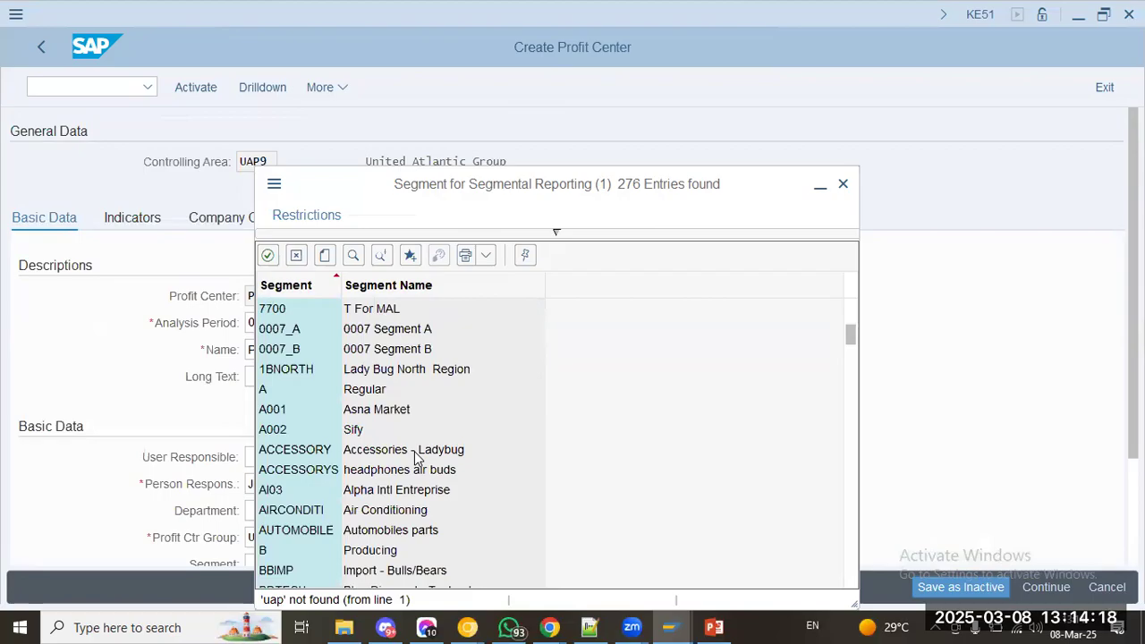
{"action": "scroll", "coordinate": [414, 458], "scroll_direction": "down", "scroll_amount": 2}
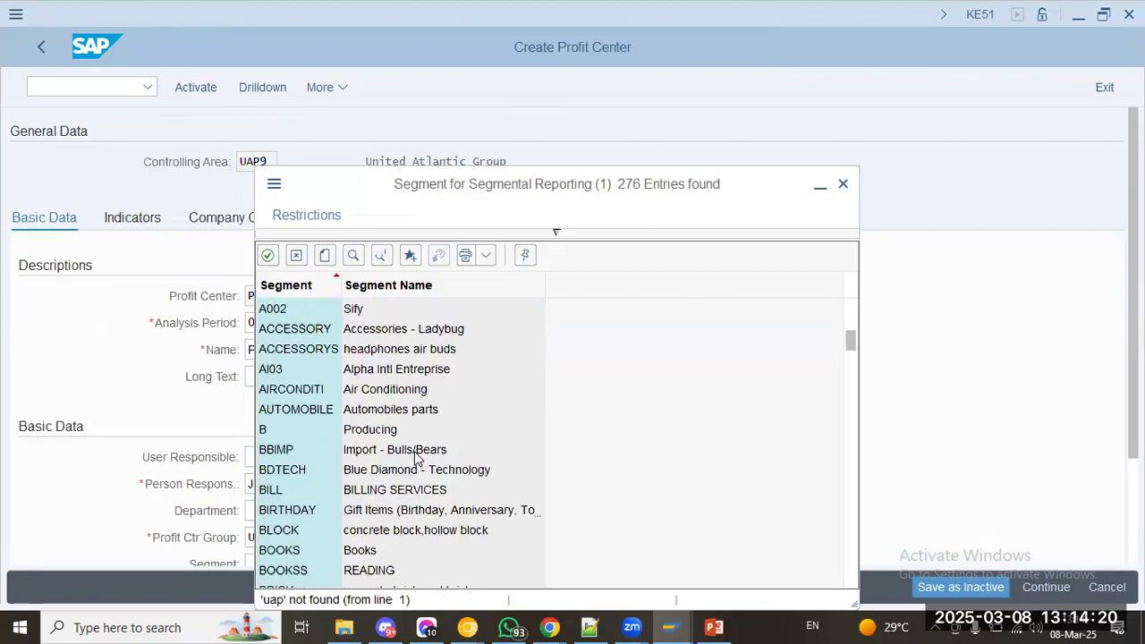
{"action": "scroll", "coordinate": [414, 457], "scroll_direction": "down", "scroll_amount": 5}
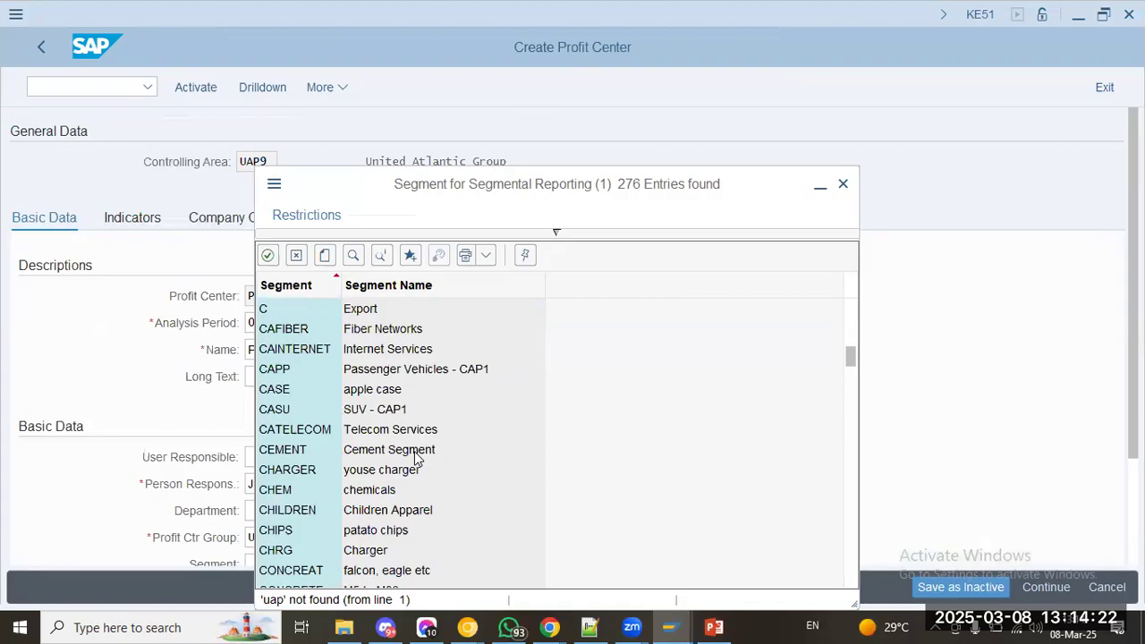
{"action": "scroll", "coordinate": [414, 458], "scroll_direction": "down", "scroll_amount": 7}
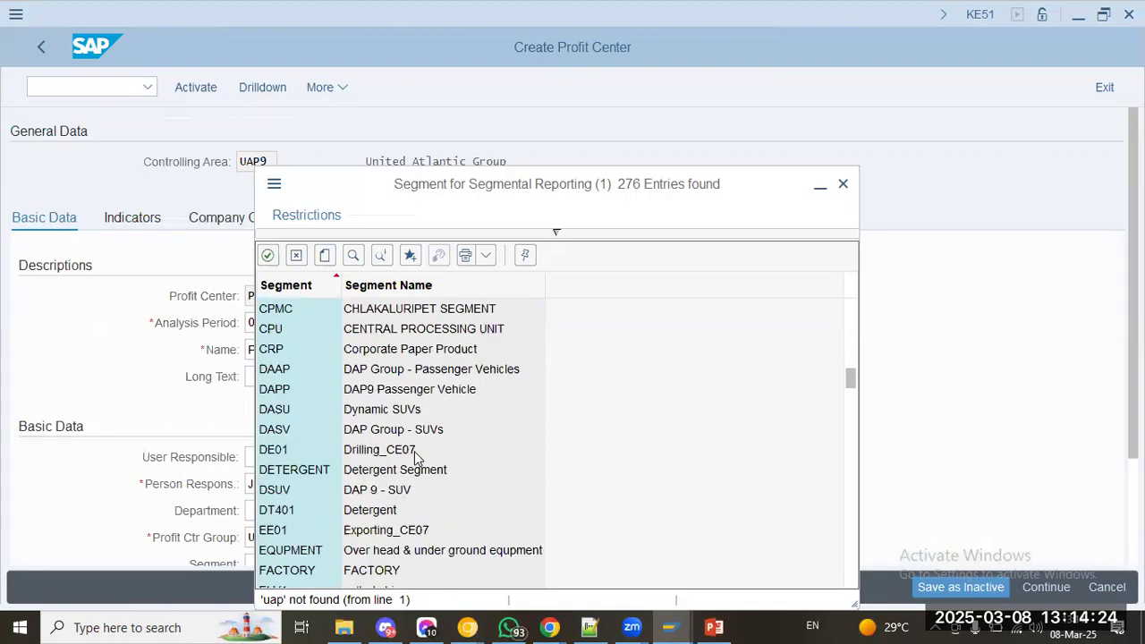
{"action": "scroll", "coordinate": [414, 458], "scroll_direction": "down", "scroll_amount": 4}
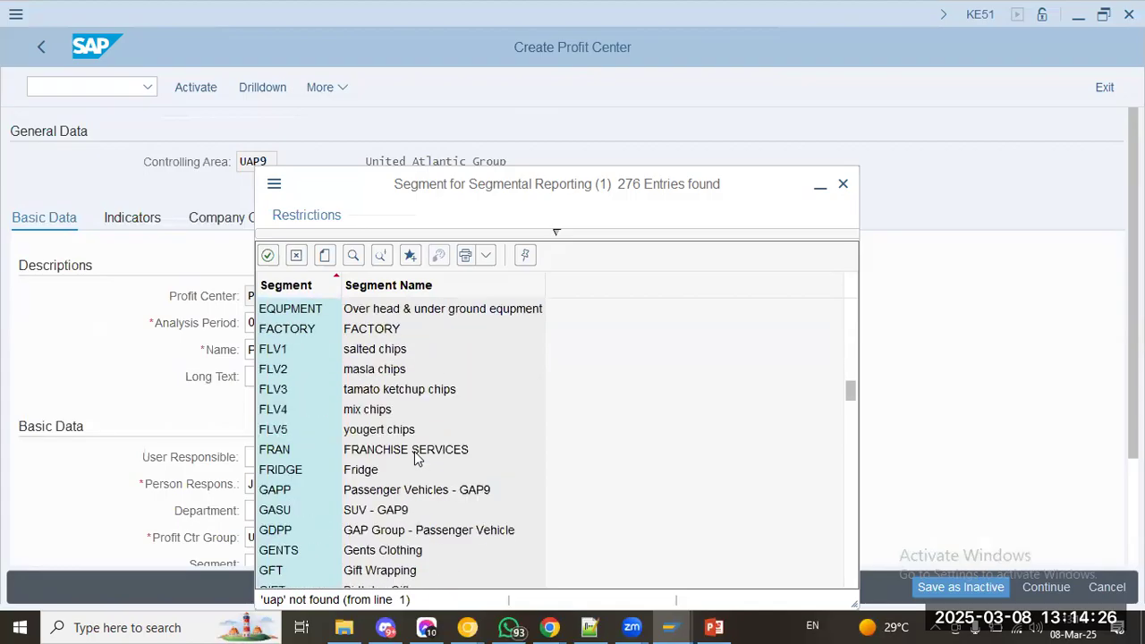
{"action": "scroll", "coordinate": [414, 458], "scroll_direction": "down", "scroll_amount": 2}
{"action": "scroll", "coordinate": [414, 458], "scroll_direction": "down", "scroll_amount": 20}
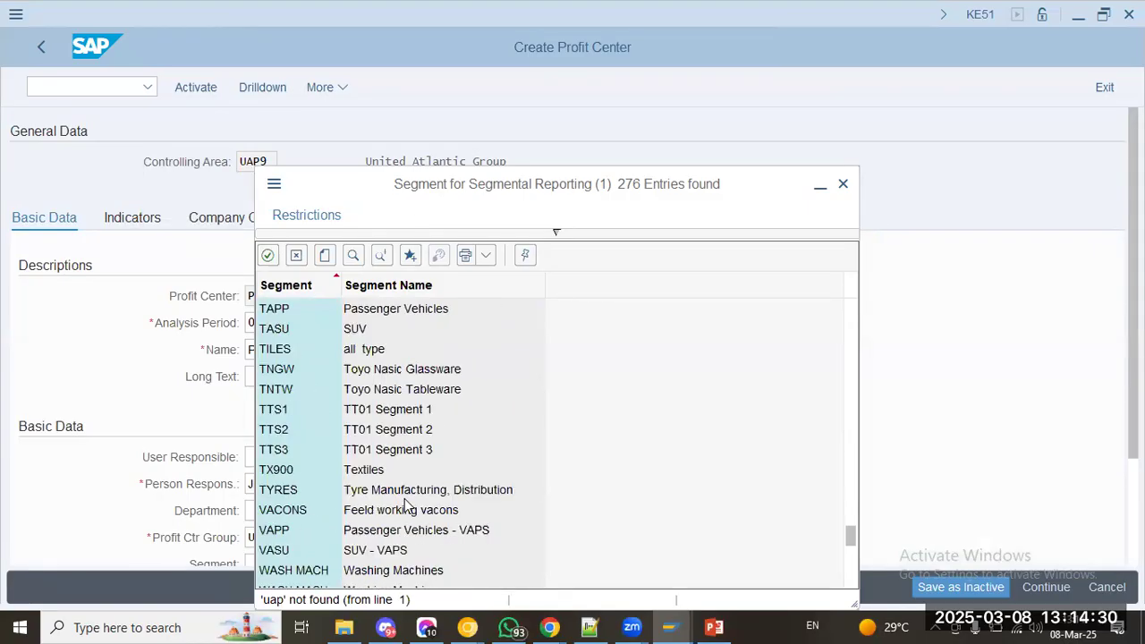
{"action": "scroll", "coordinate": [404, 501], "scroll_direction": "down", "scroll_amount": 4}
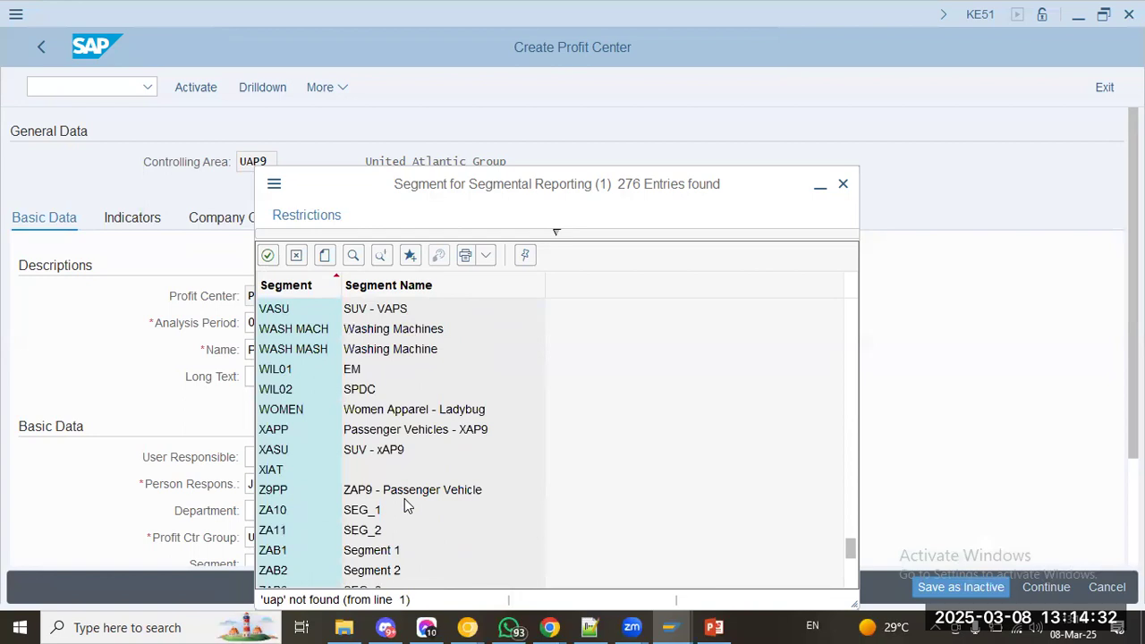
{"action": "scroll", "coordinate": [404, 504], "scroll_direction": "up", "scroll_amount": 5}
{"action": "scroll", "coordinate": [404, 504], "scroll_direction": "down", "scroll_amount": 2}
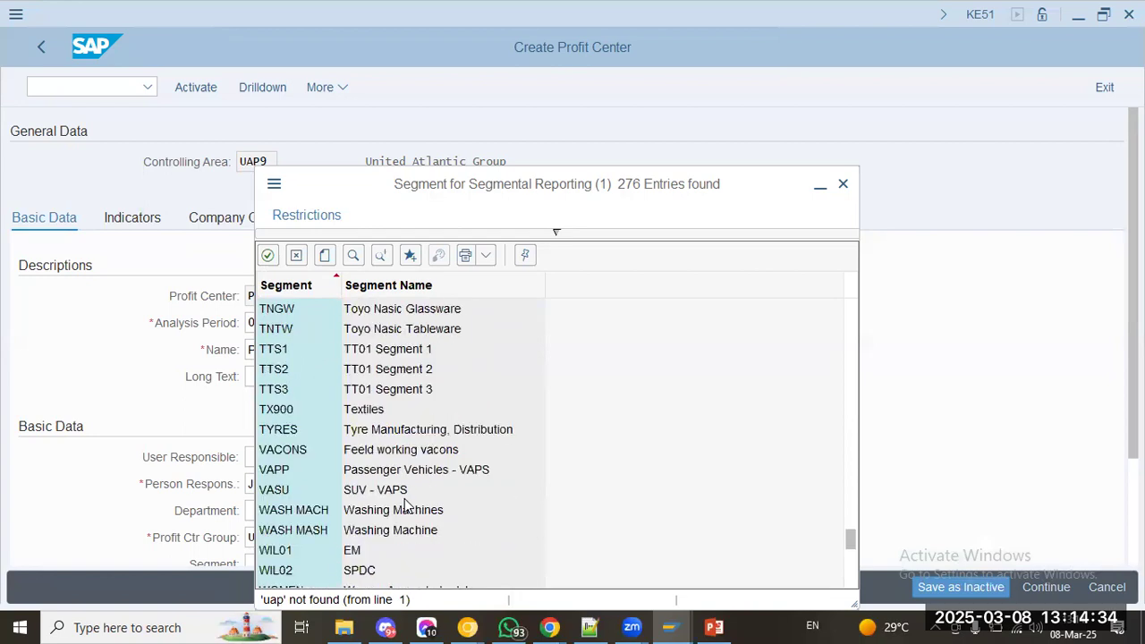
{"action": "left_click", "coordinate": [284, 497]}
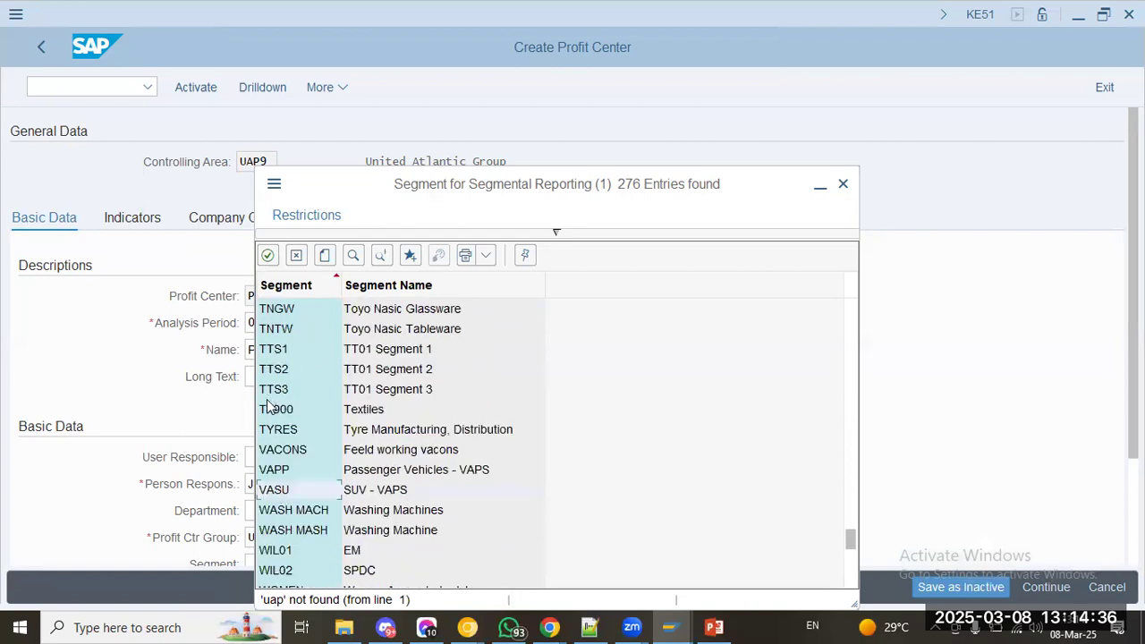
{"action": "scroll", "coordinate": [352, 447], "scroll_direction": "down", "scroll_amount": 5}
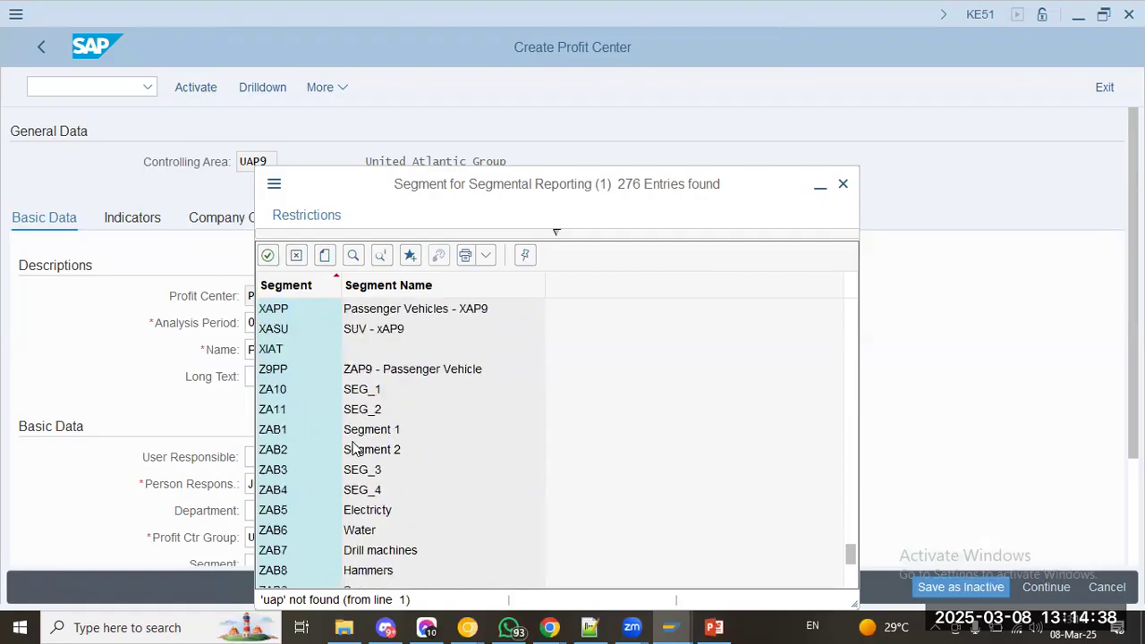
{"action": "scroll", "coordinate": [354, 447], "scroll_direction": "up", "scroll_amount": 1}
{"action": "left_click", "coordinate": [404, 389]}
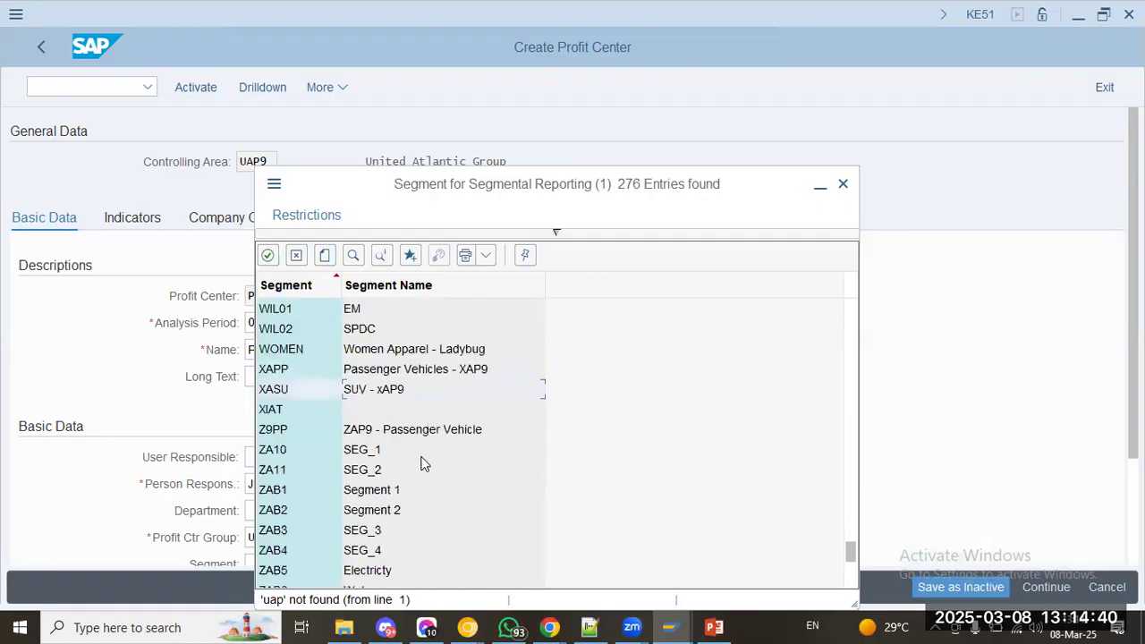
{"action": "scroll", "coordinate": [422, 466], "scroll_direction": "down", "scroll_amount": 3}
{"action": "scroll", "coordinate": [417, 471], "scroll_direction": "down", "scroll_amount": 8}
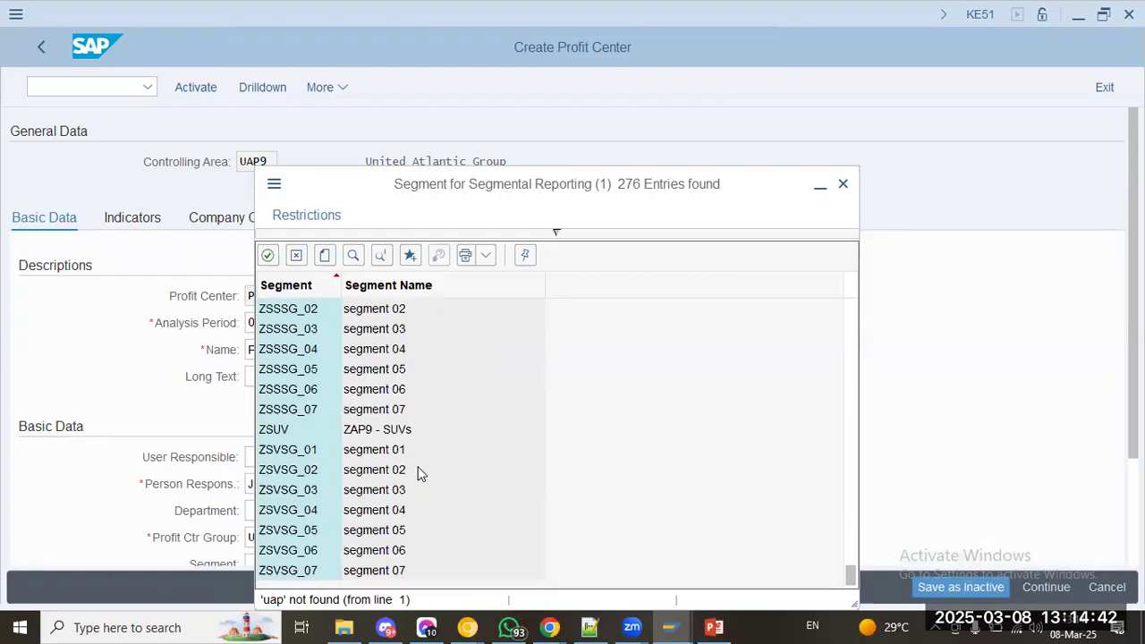
{"action": "key", "text": "Escape"}
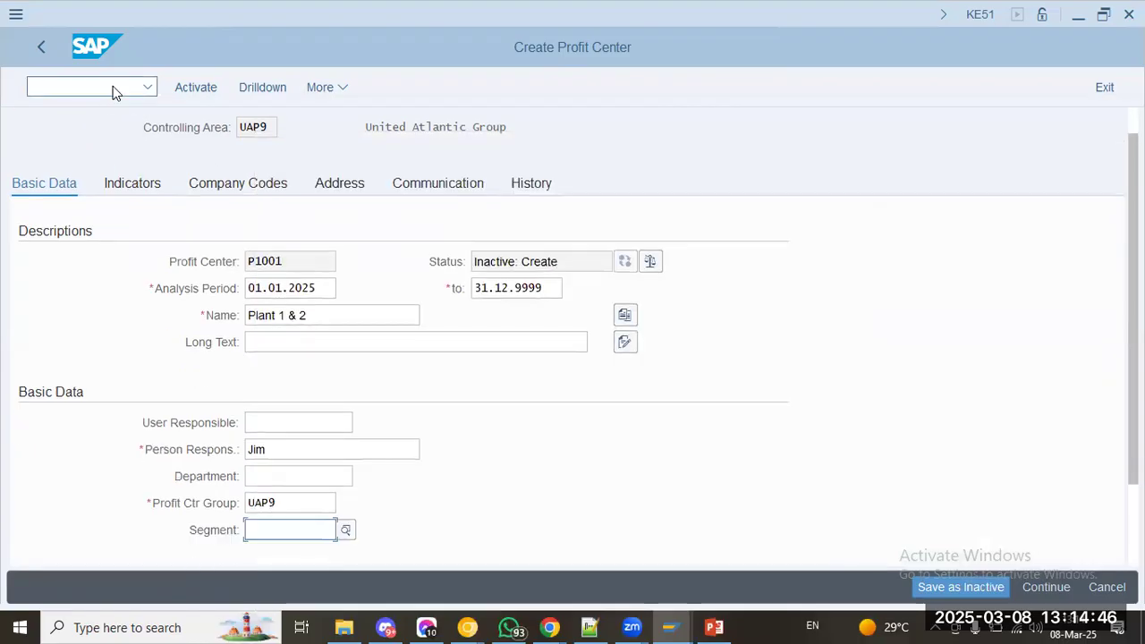
- Open SPRO in a new session and start new entries in the Define Segment activity under Enterprise Structure, Definition, Financial Accounting
{"action": "type", "text": "/o spro"}
{"action": "key", "text": "Return"}
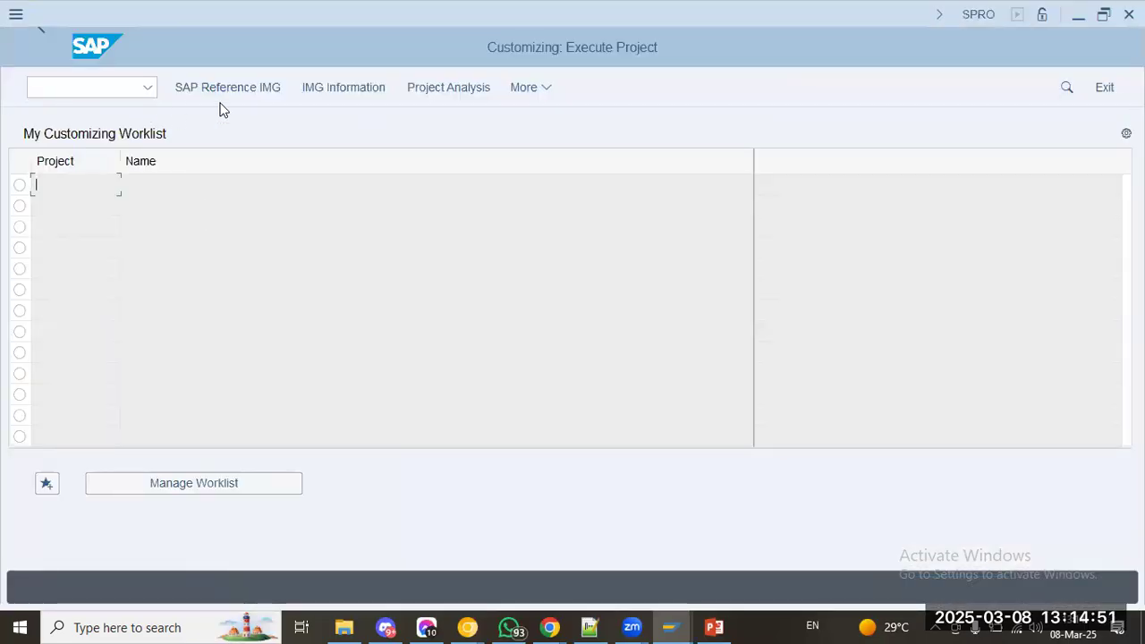
{"action": "left_click", "coordinate": [227, 87]}
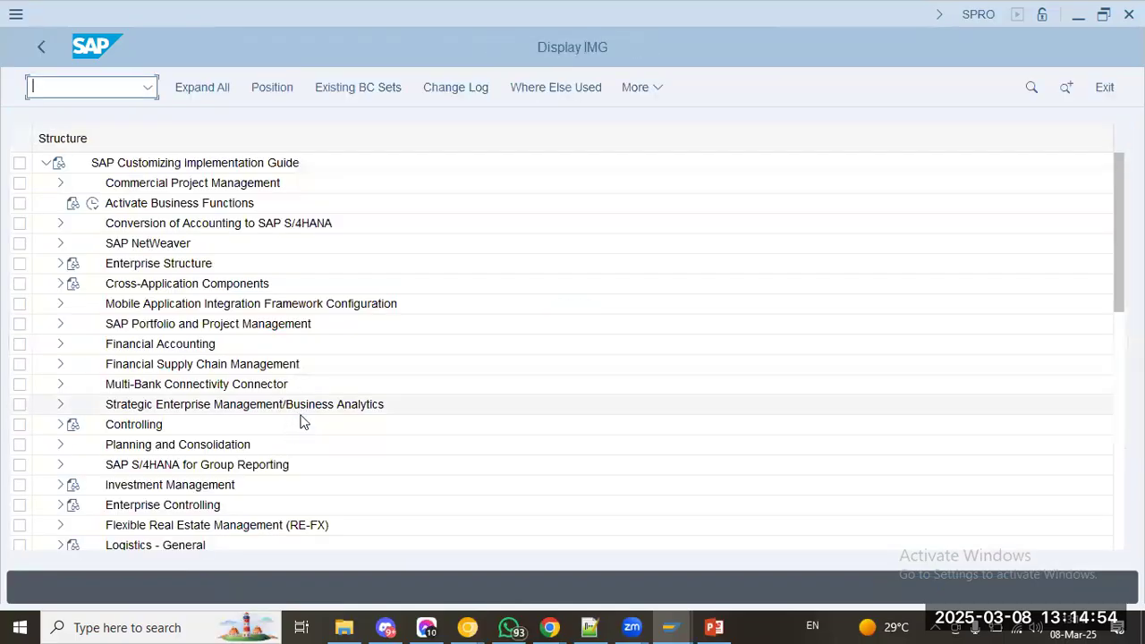
{"action": "left_click", "coordinate": [114, 246]}
{"action": "left_click", "coordinate": [60, 263]}
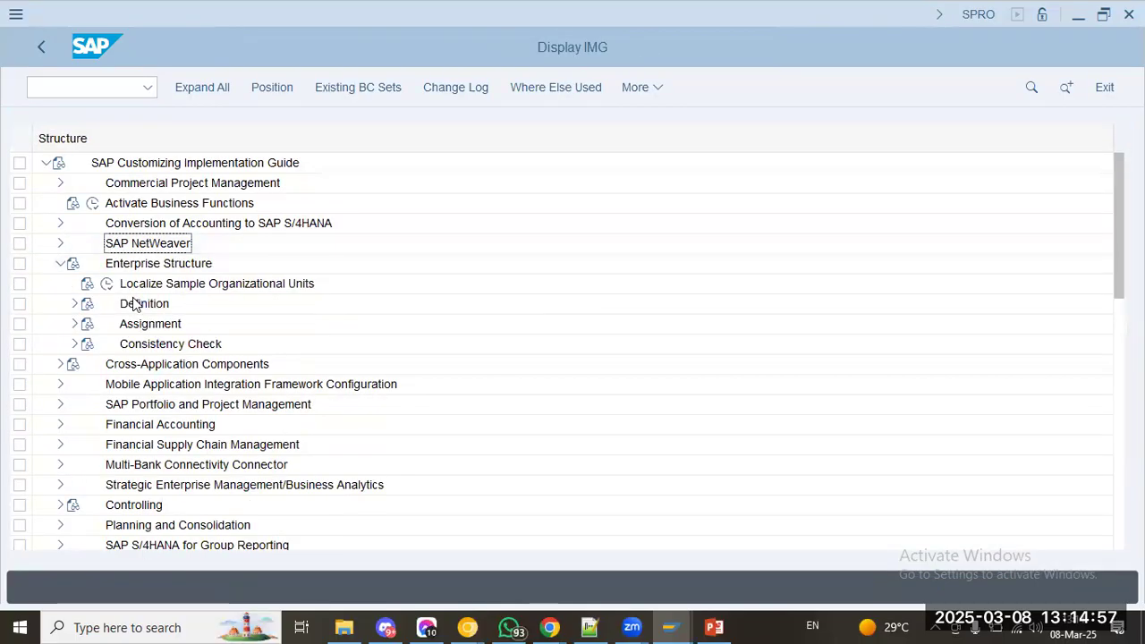
{"action": "left_click", "coordinate": [74, 303]}
{"action": "left_click", "coordinate": [87, 324]}
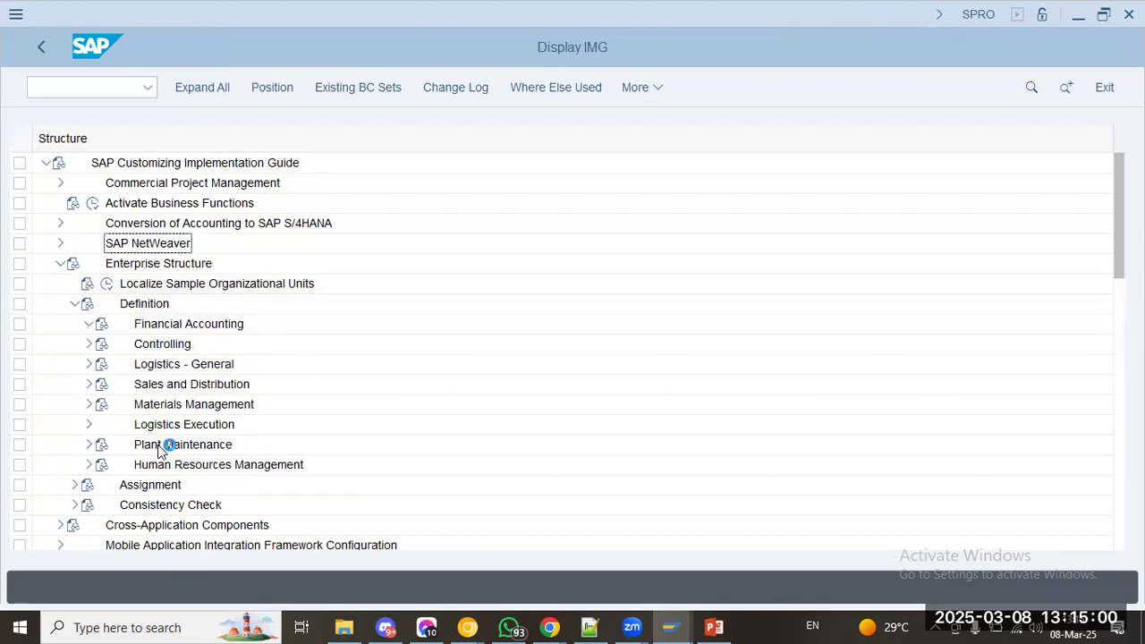
{"action": "left_click", "coordinate": [135, 484]}
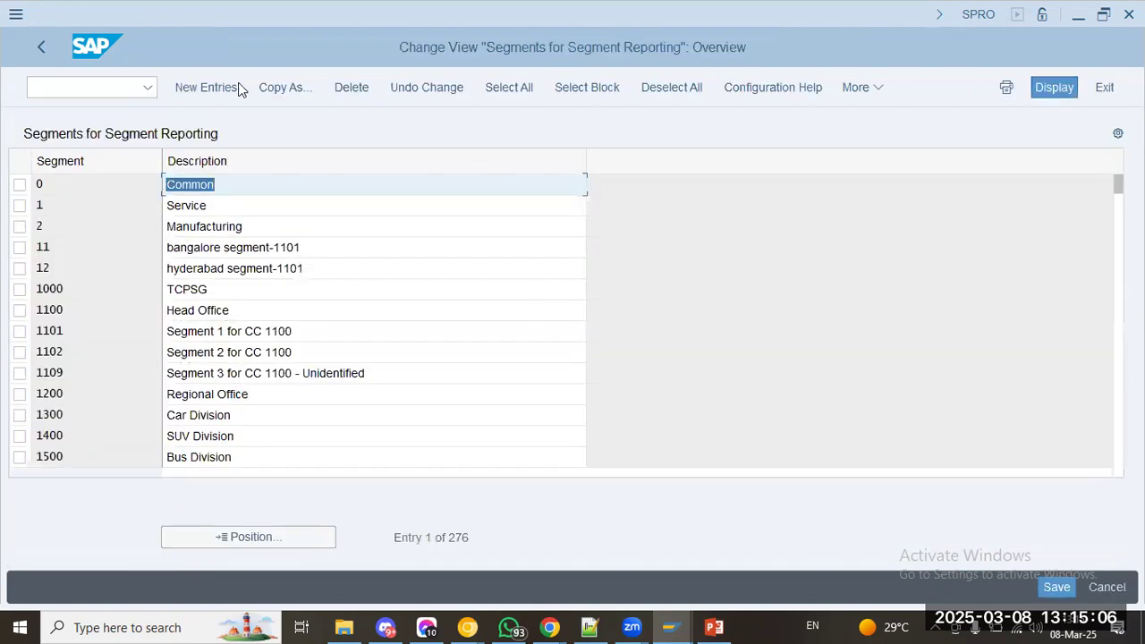
{"action": "left_click", "coordinate": [215, 88]}
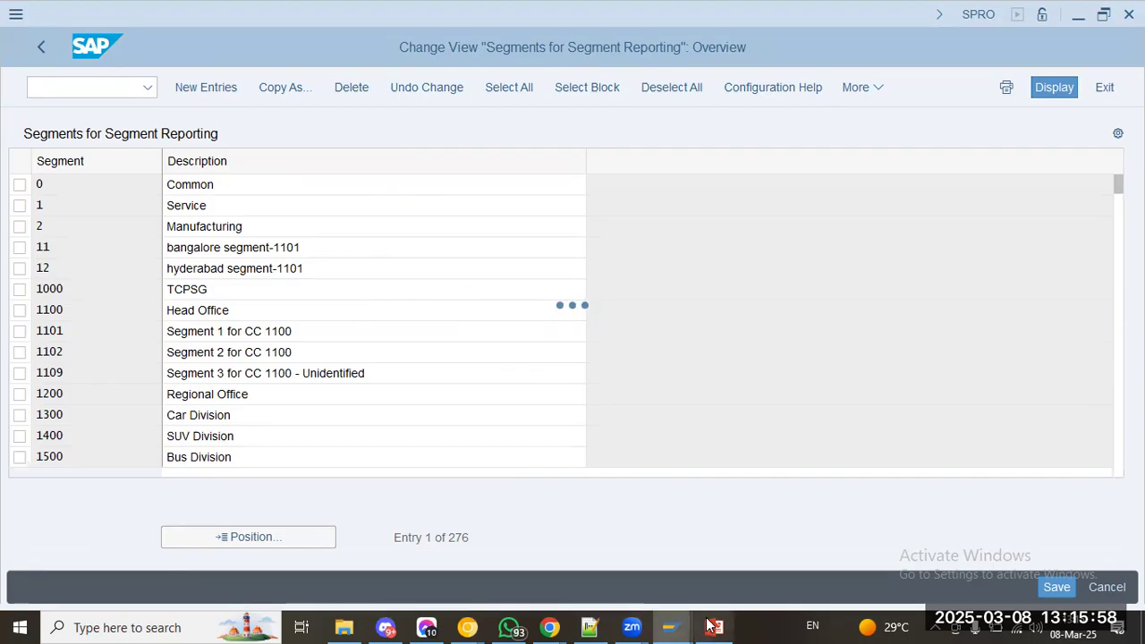
{"action": "mouse_move", "coordinate": [669, 624]}
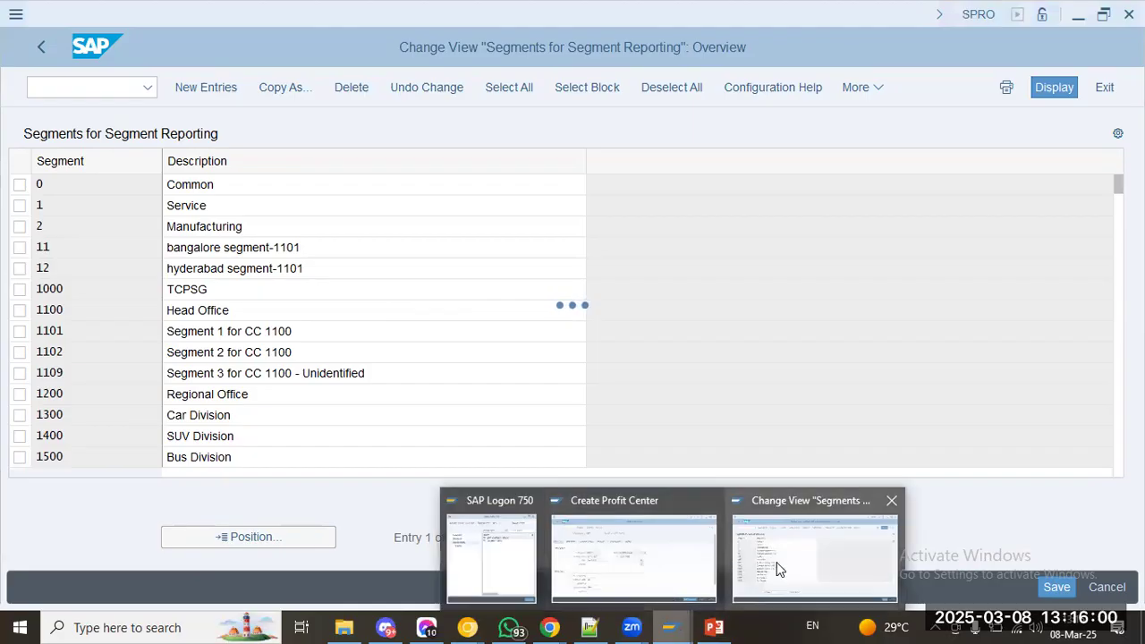
{"action": "left_click", "coordinate": [614, 561]}
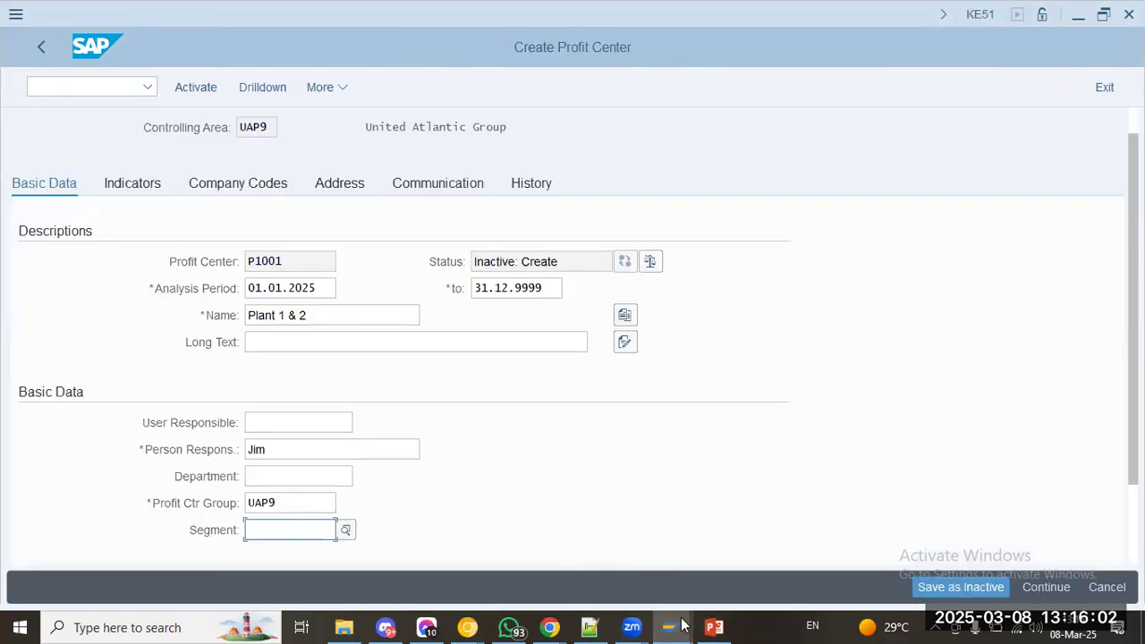
{"action": "left_click", "coordinate": [708, 626]}
{"action": "left_click", "coordinate": [708, 626]}
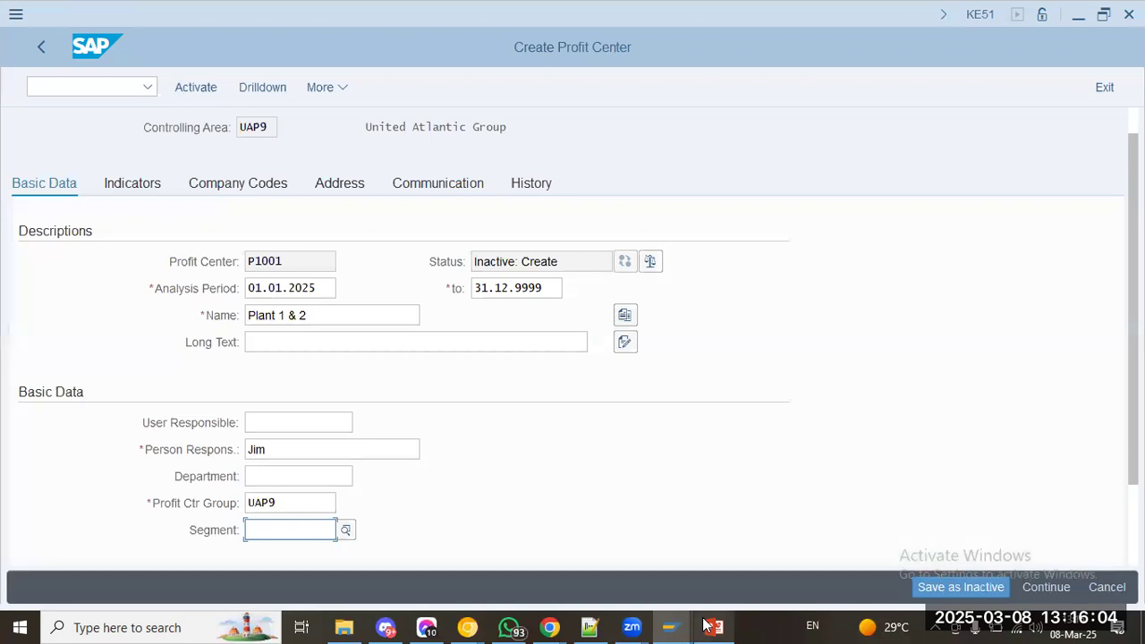
{"action": "mouse_move", "coordinate": [669, 626]}
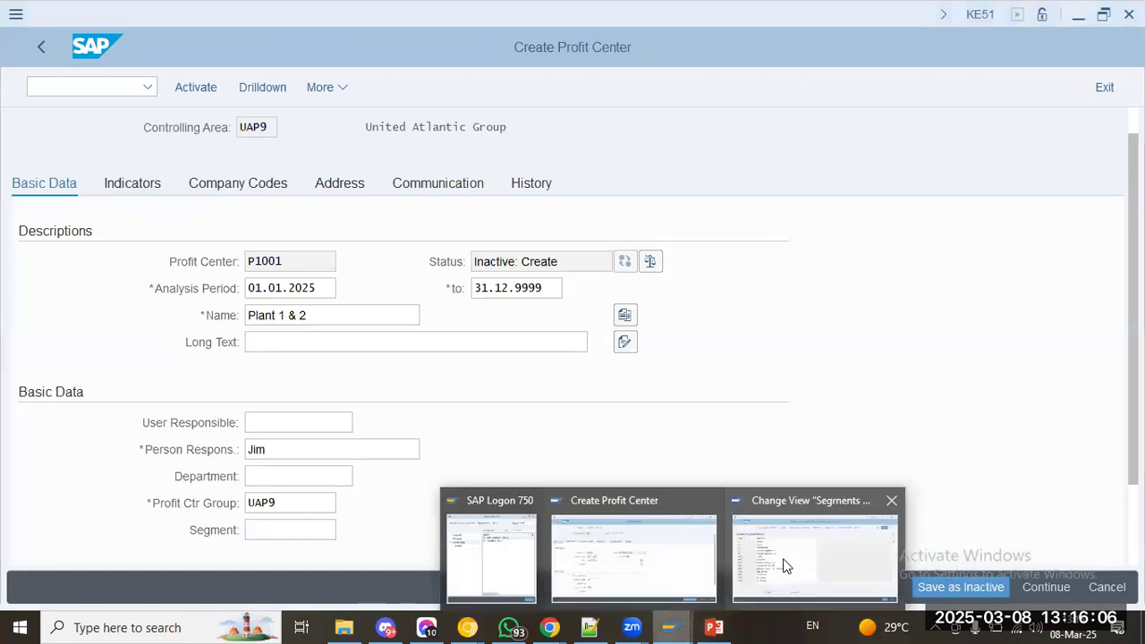
{"action": "left_click", "coordinate": [781, 564]}
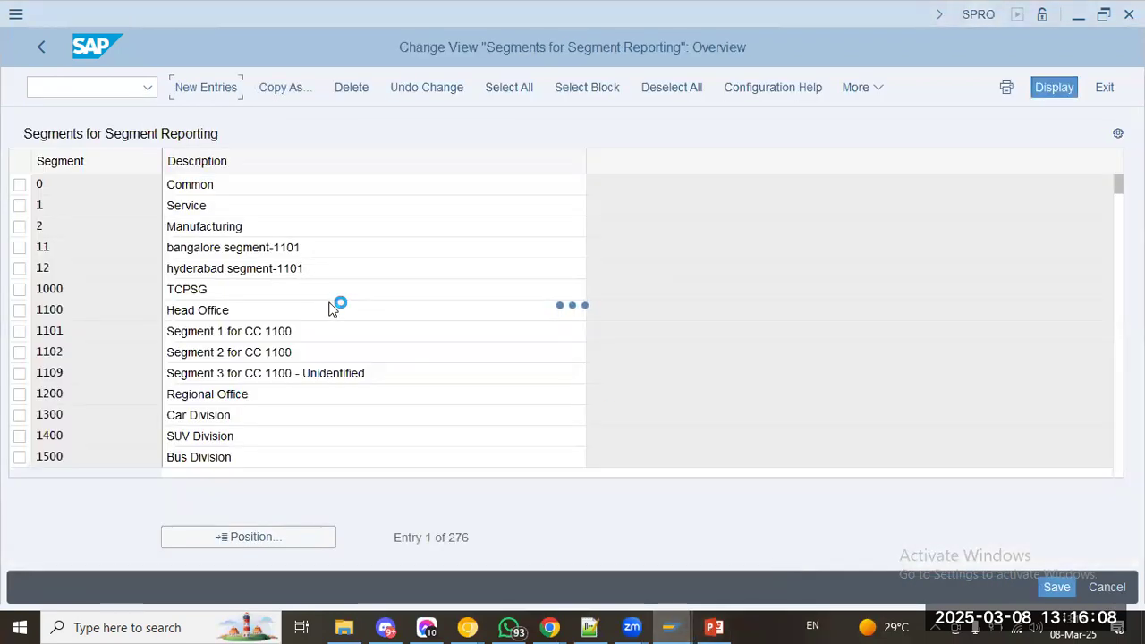
{"action": "left_click", "coordinate": [714, 626]}
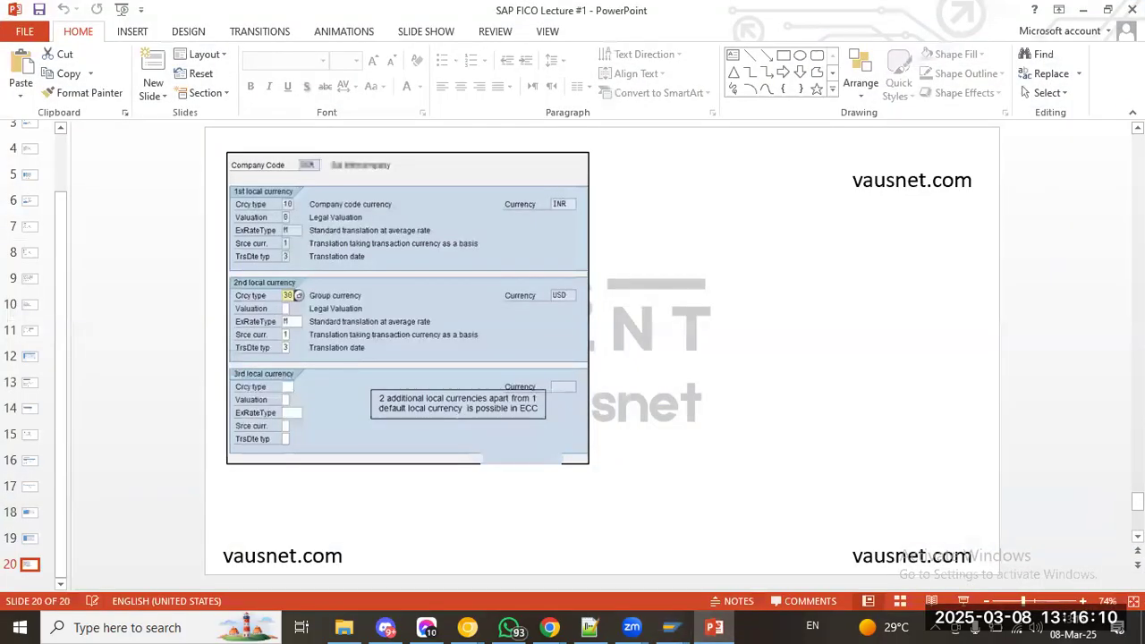
{"action": "key", "text": "alt+Tab"}
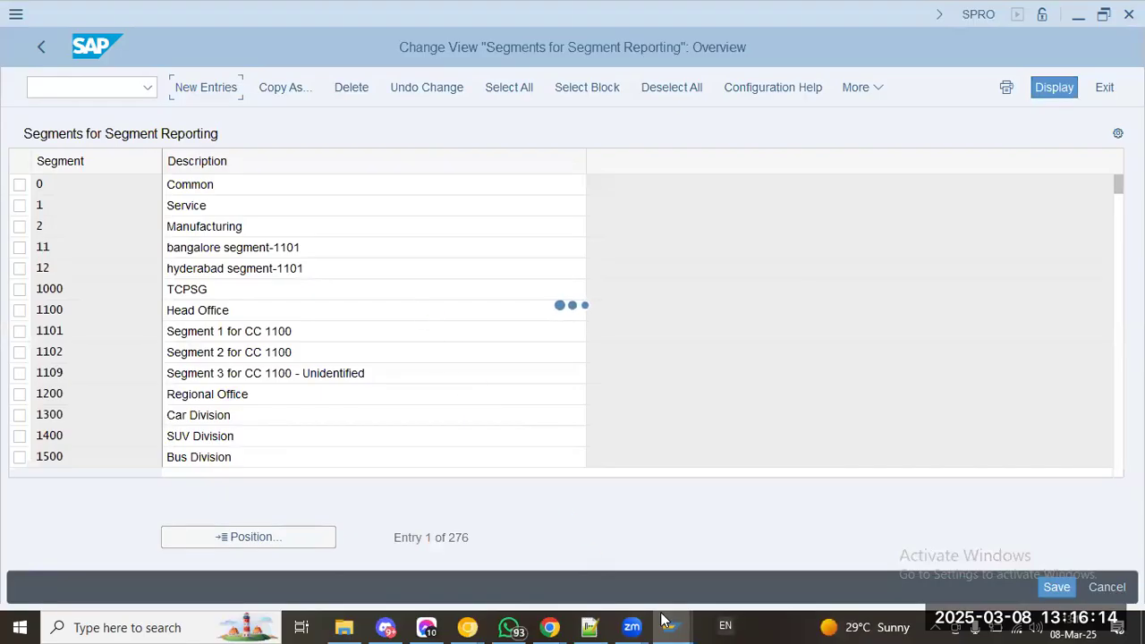
{"action": "mouse_move", "coordinate": [669, 626]}
{"action": "left_click", "coordinate": [523, 580]}
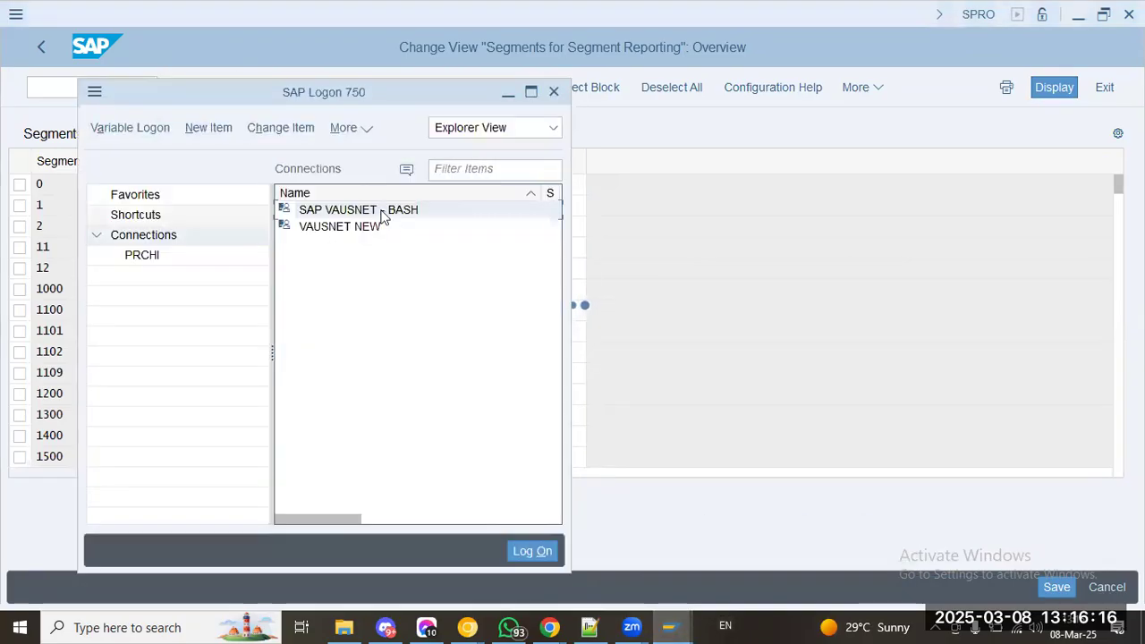
{"action": "left_click", "coordinate": [508, 93]}
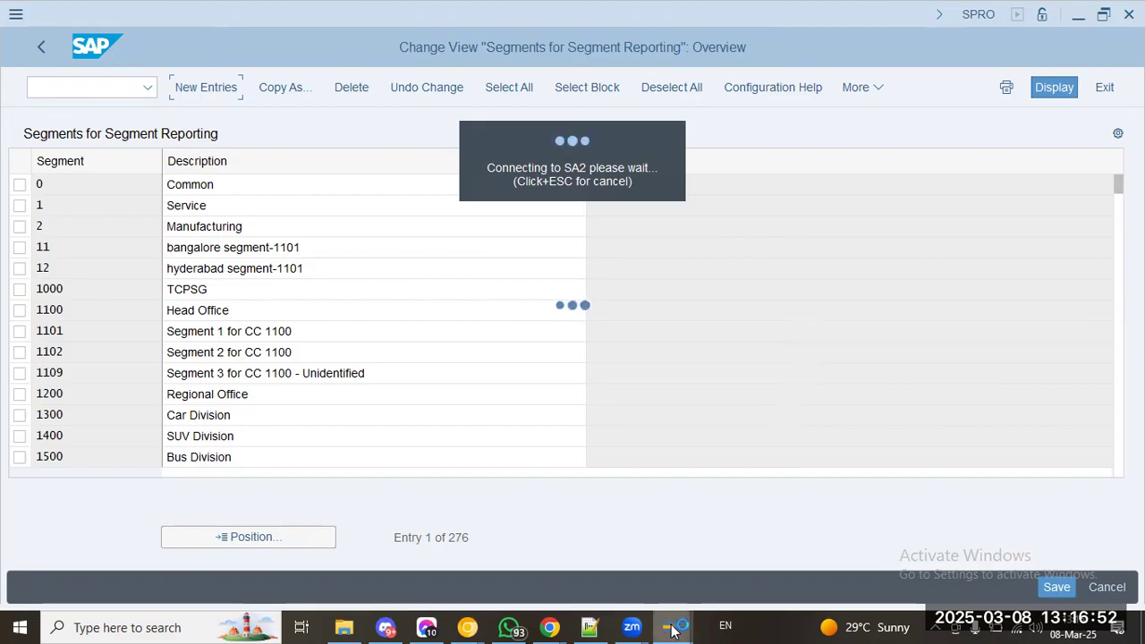
{"action": "mouse_move", "coordinate": [668, 629]}
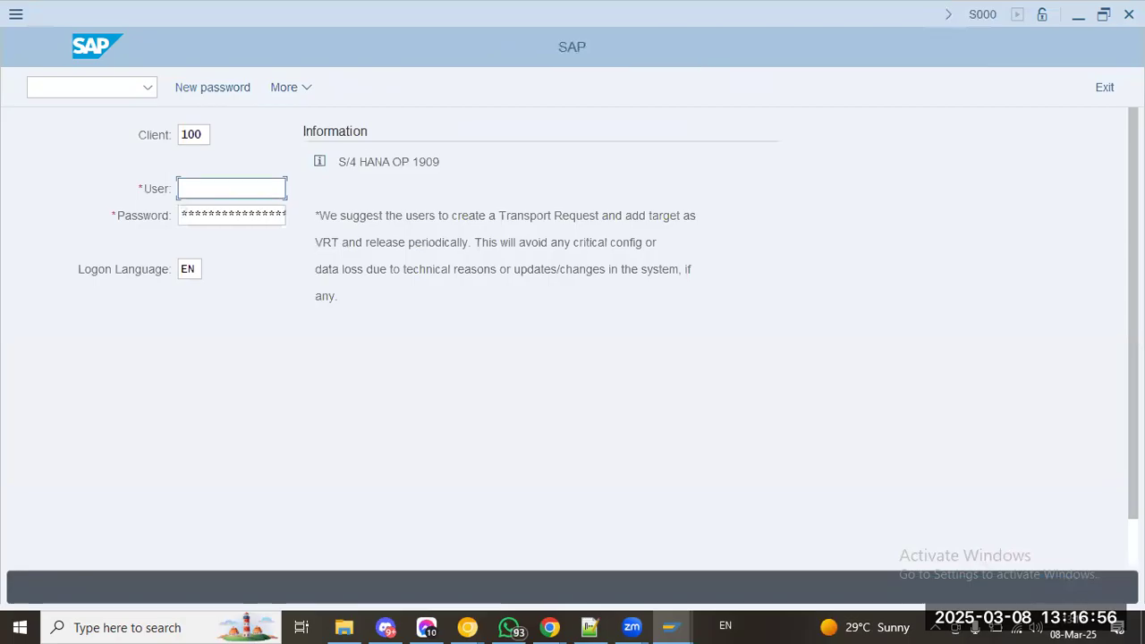
{"action": "left_click", "coordinate": [1128, 14]}
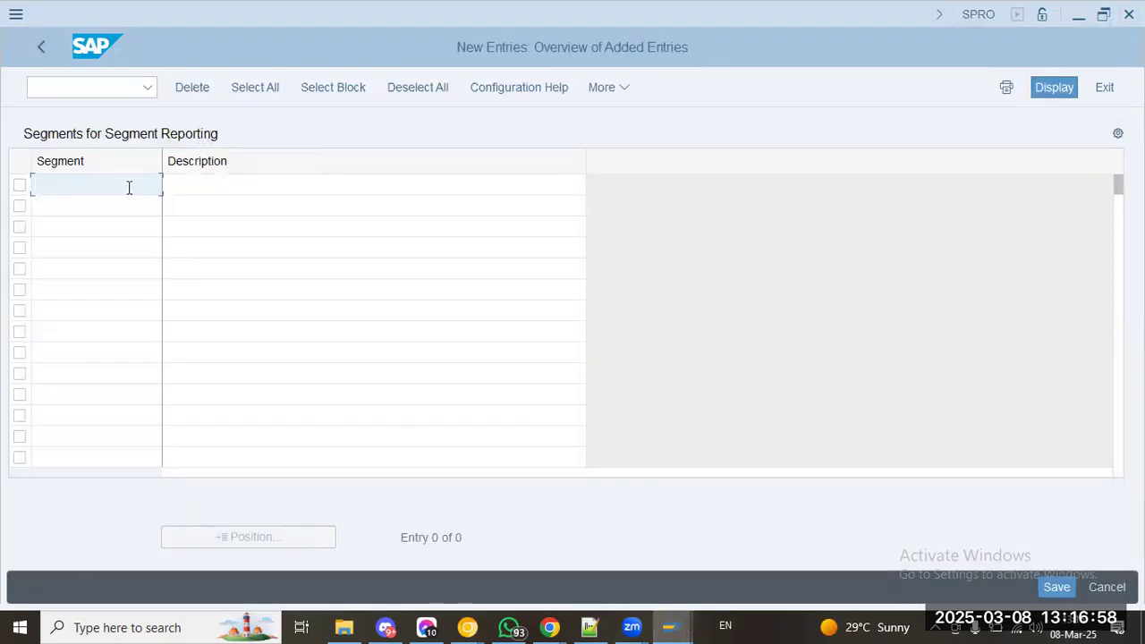
- Add segment UAPP with the description "United Atlantic Passenger Vehicle"
{"action": "type", "text": "UAPP"}
{"action": "key", "text": "Tab"}
{"action": "type", "text": "United Atla"}
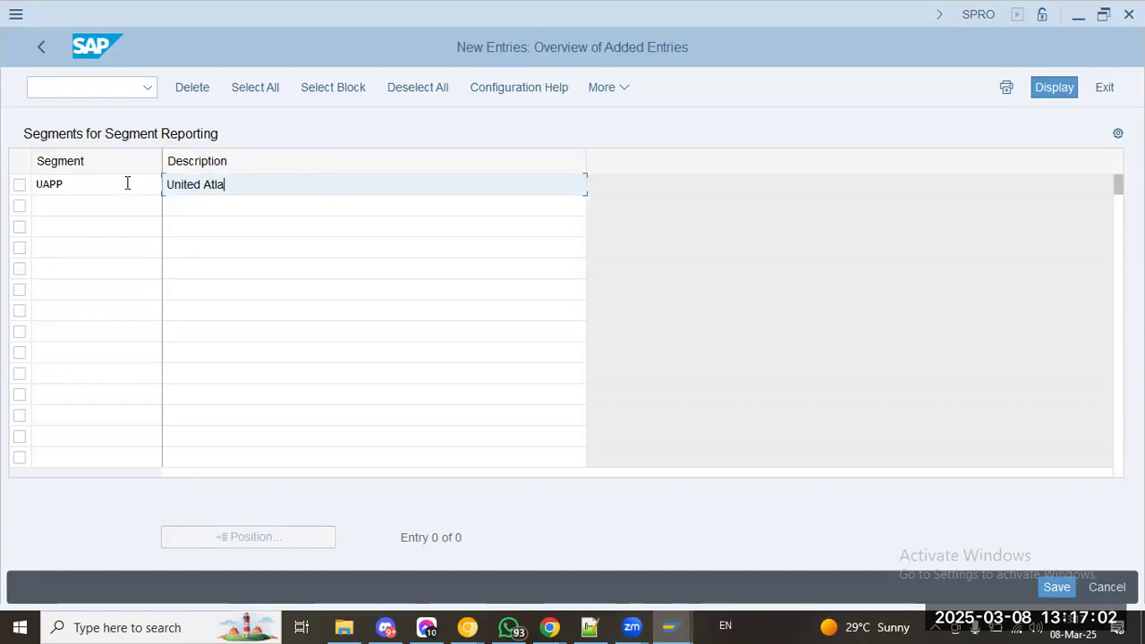
{"action": "type", "text": "ntic Passenger Vehicle"}
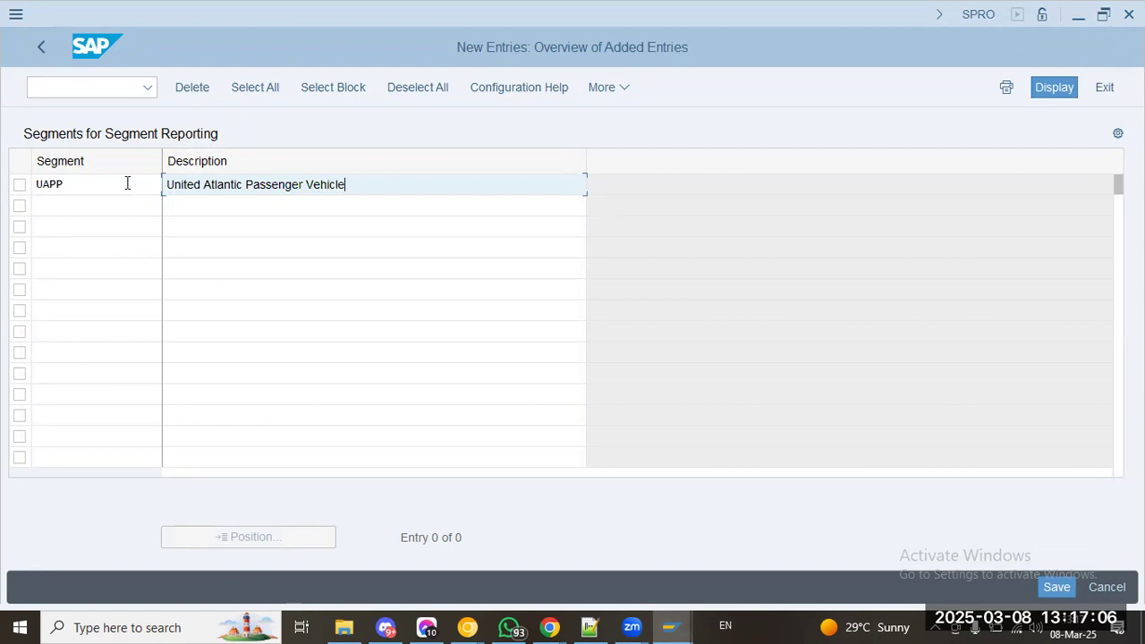
{"action": "key", "text": "Return"}
- Add segment UASU with the description "United Atlantic SUV" below UAPP
{"action": "type", "text": "UASU"}
{"action": "key", "text": "Tab"}
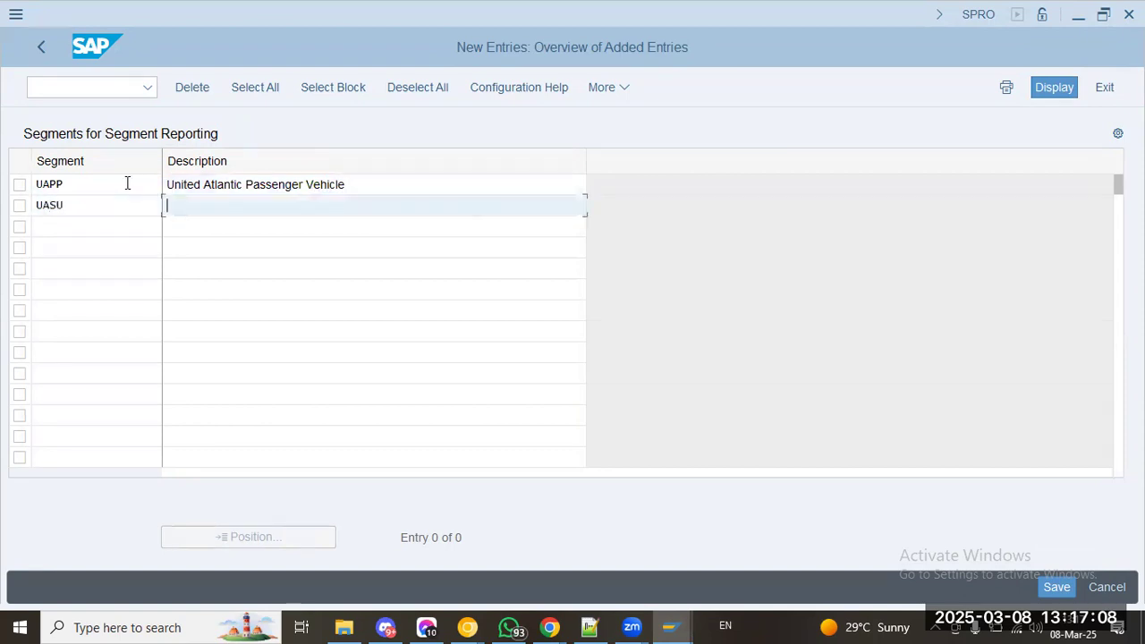
{"action": "type", "text": "United Atlantic SUV"}
{"action": "key", "text": "Return"}
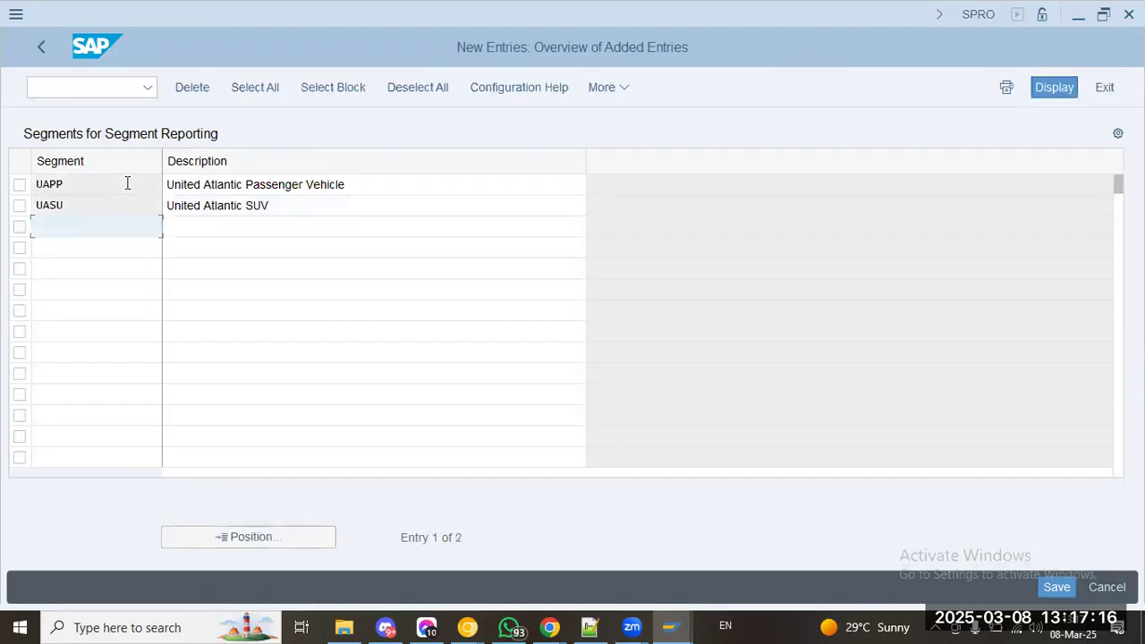
- Save both new segments under own customizing request SA2K902229
{"action": "left_click", "coordinate": [1056, 587]}
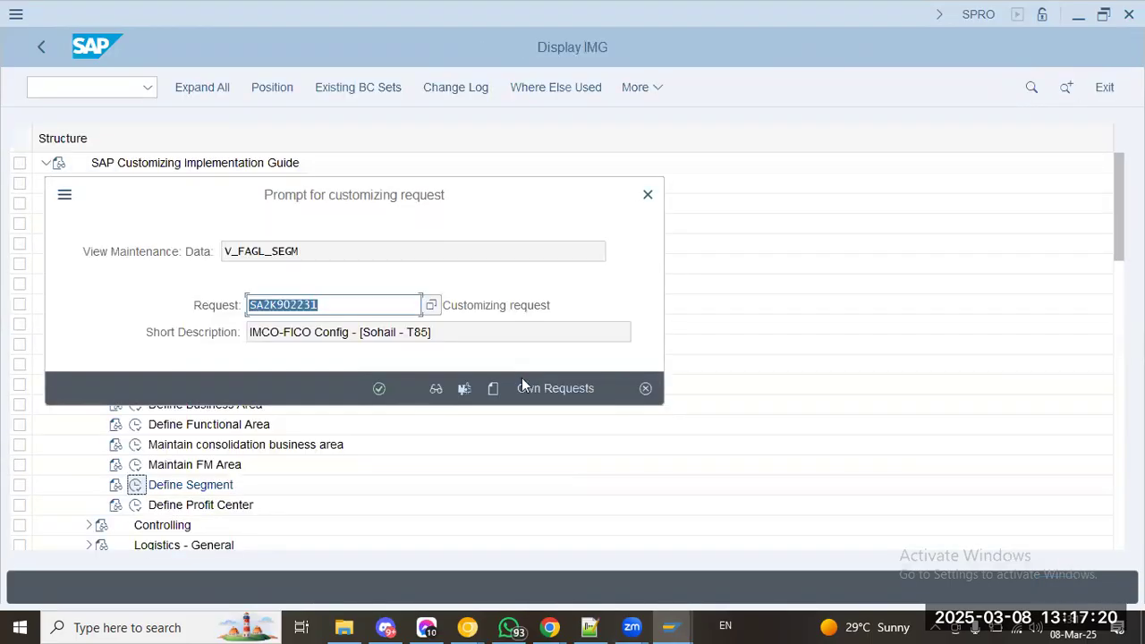
{"action": "left_click", "coordinate": [538, 388]}
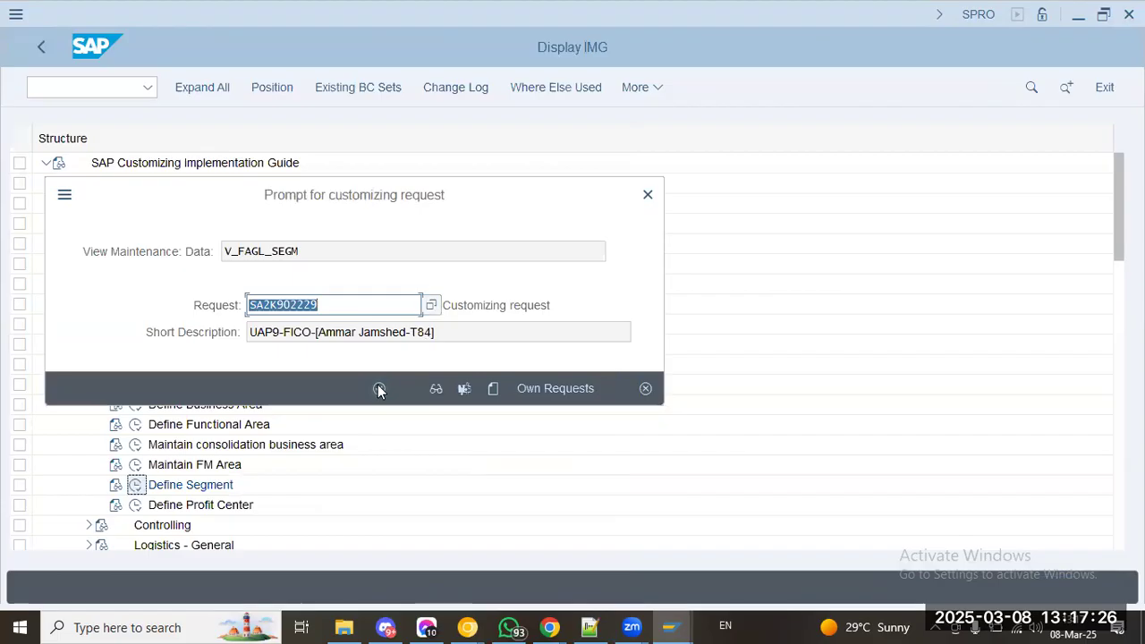
{"action": "left_click", "coordinate": [378, 388]}
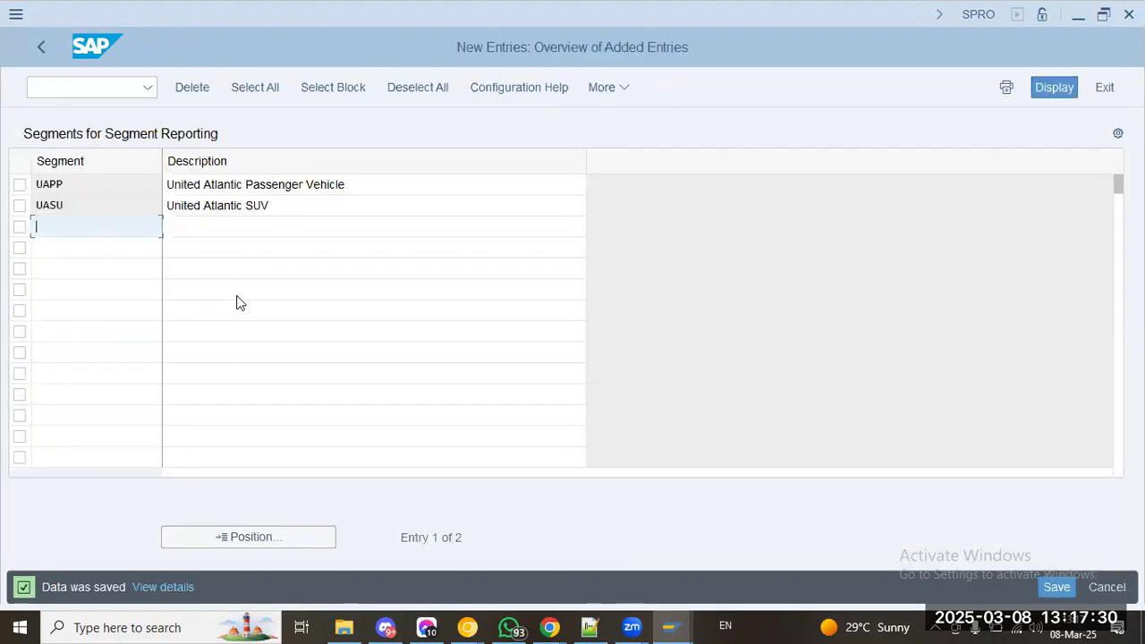
{"action": "left_click_drag", "start_coordinate": [340, 185], "coordinate": [33, 184]}
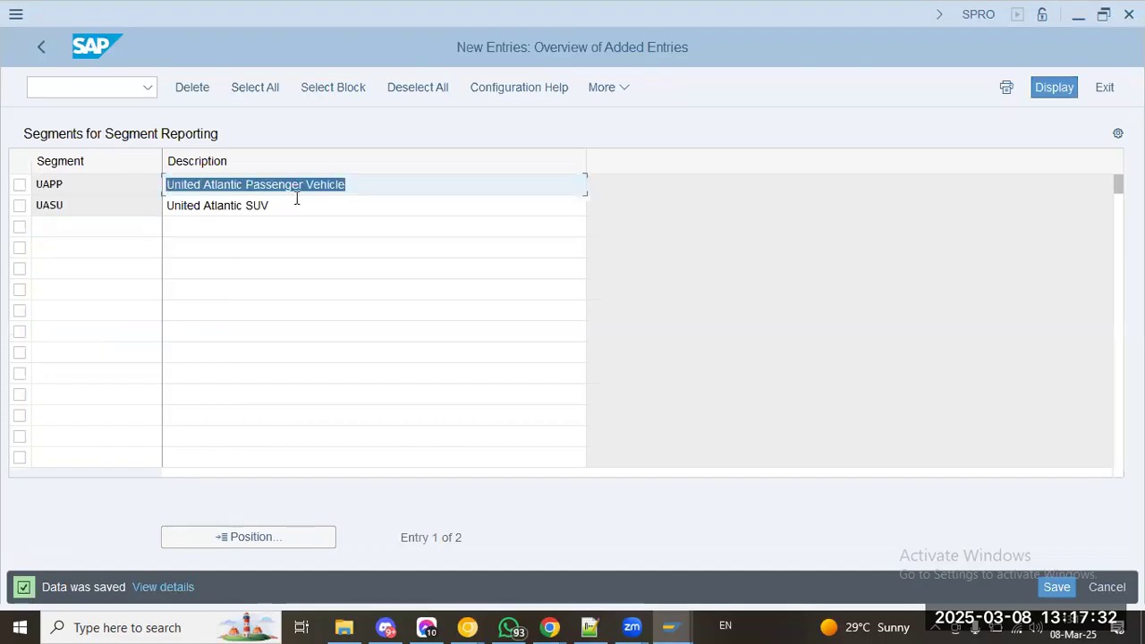
{"action": "left_click_drag", "start_coordinate": [297, 203], "coordinate": [2, 205]}
{"action": "left_click_drag", "start_coordinate": [389, 182], "coordinate": [1, 184]}
{"action": "left_click_drag", "start_coordinate": [289, 207], "coordinate": [2, 206]}
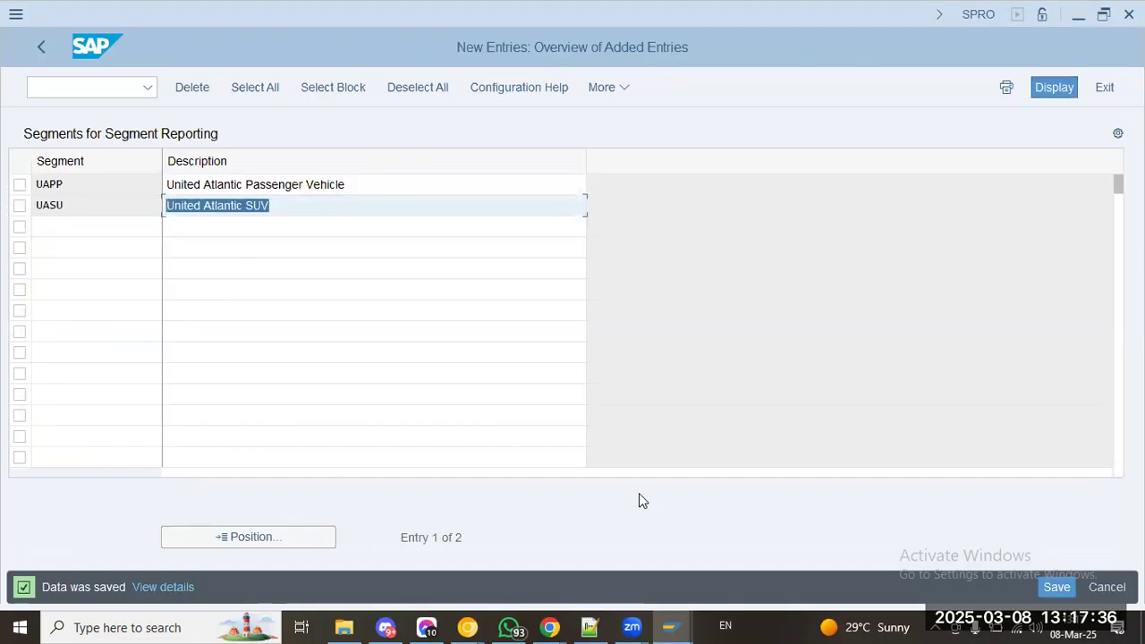
- Return to the Create Profit Center session, assign segment UAPP to profit center P1001, and activate the profit center
{"action": "mouse_move", "coordinate": [671, 626]}
{"action": "left_click", "coordinate": [655, 584]}
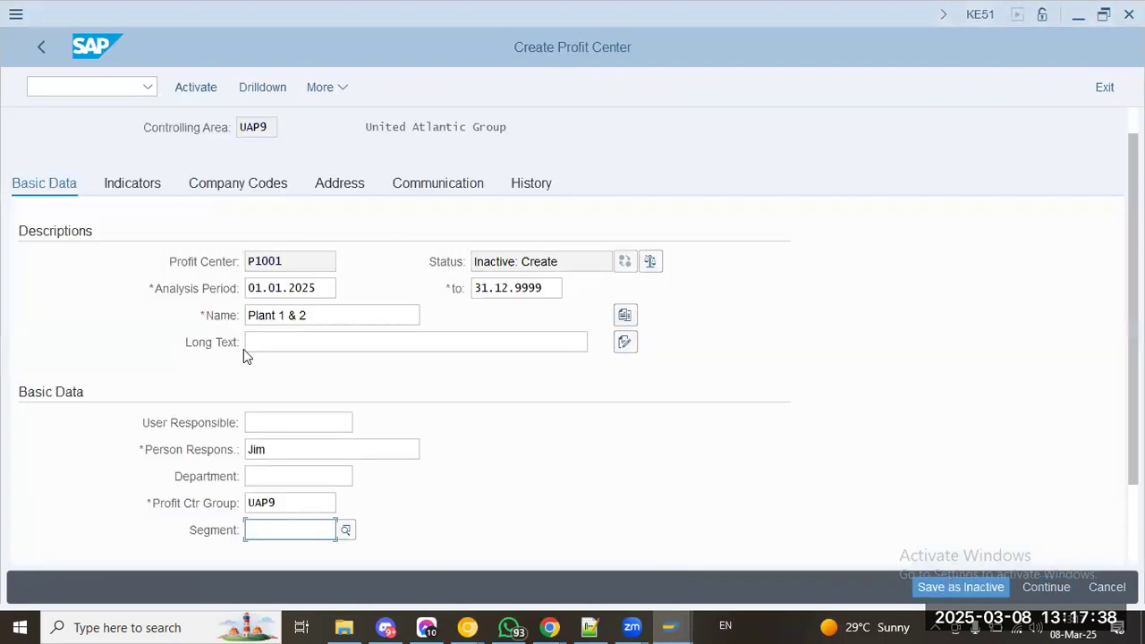
{"action": "left_click", "coordinate": [347, 529]}
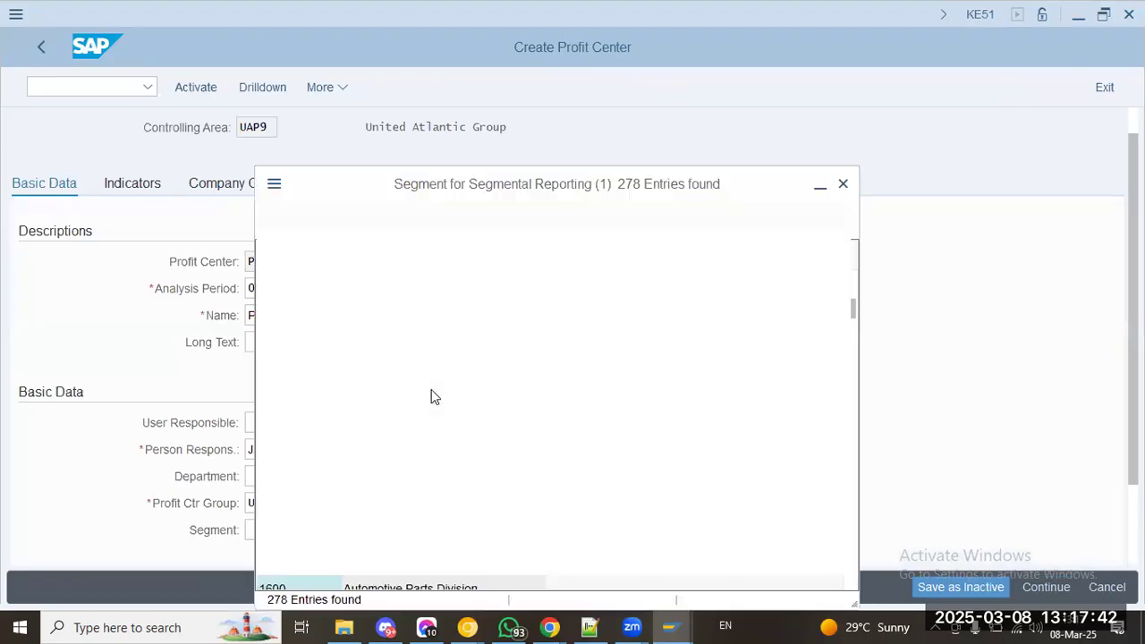
{"action": "left_click", "coordinate": [357, 253]}
{"action": "type", "text": "uapp"}
{"action": "key", "text": "Return"}
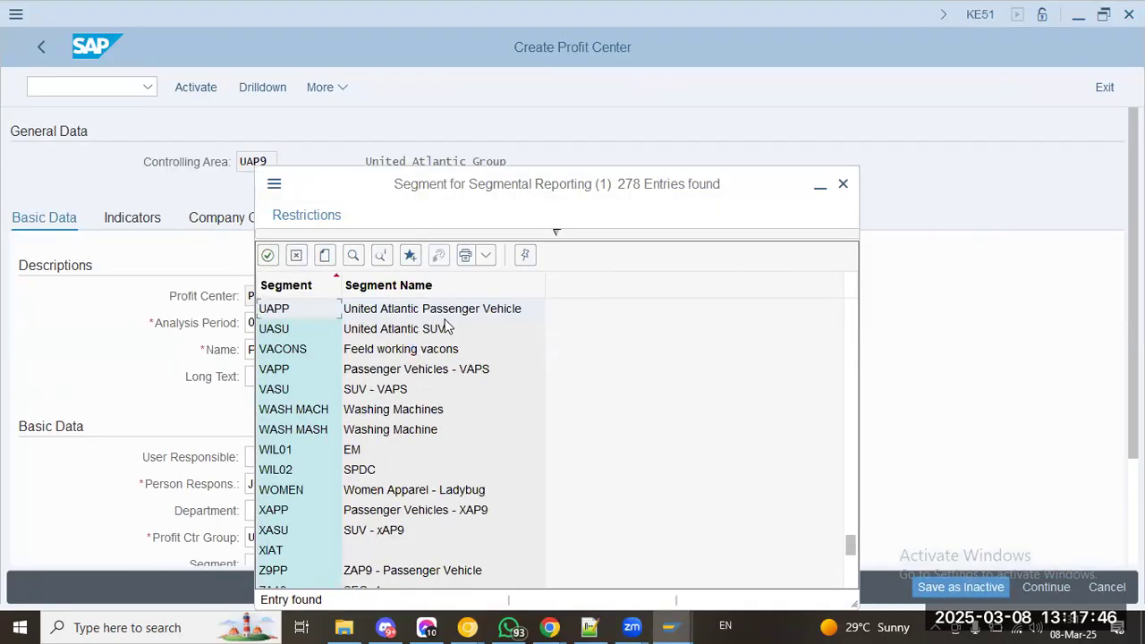
{"action": "double_click", "coordinate": [455, 310]}
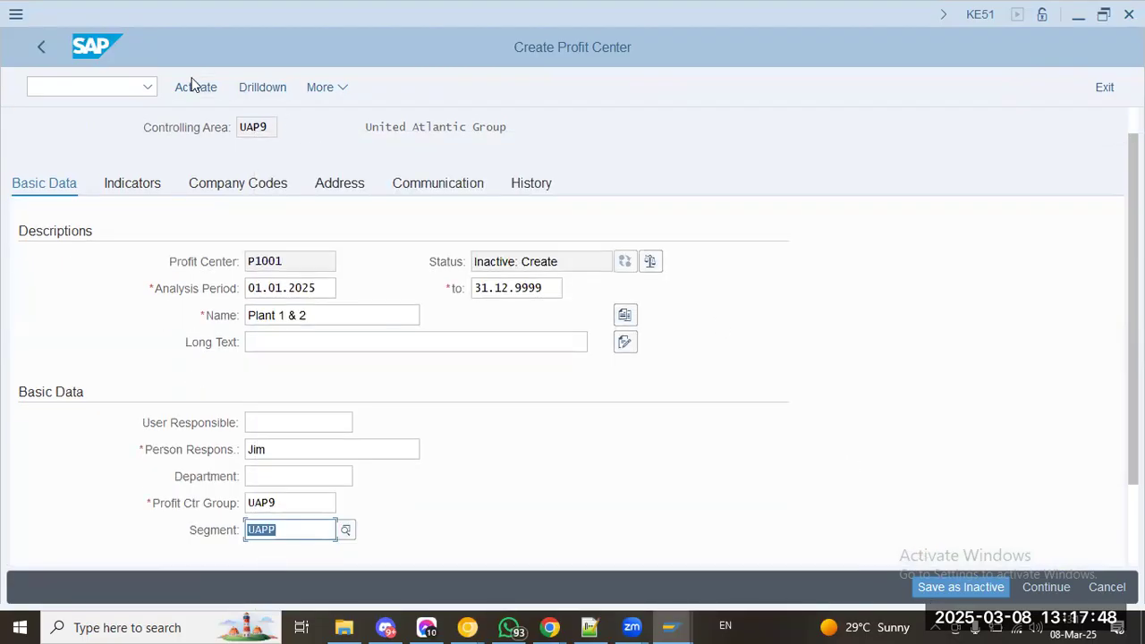
{"action": "left_click", "coordinate": [191, 85]}
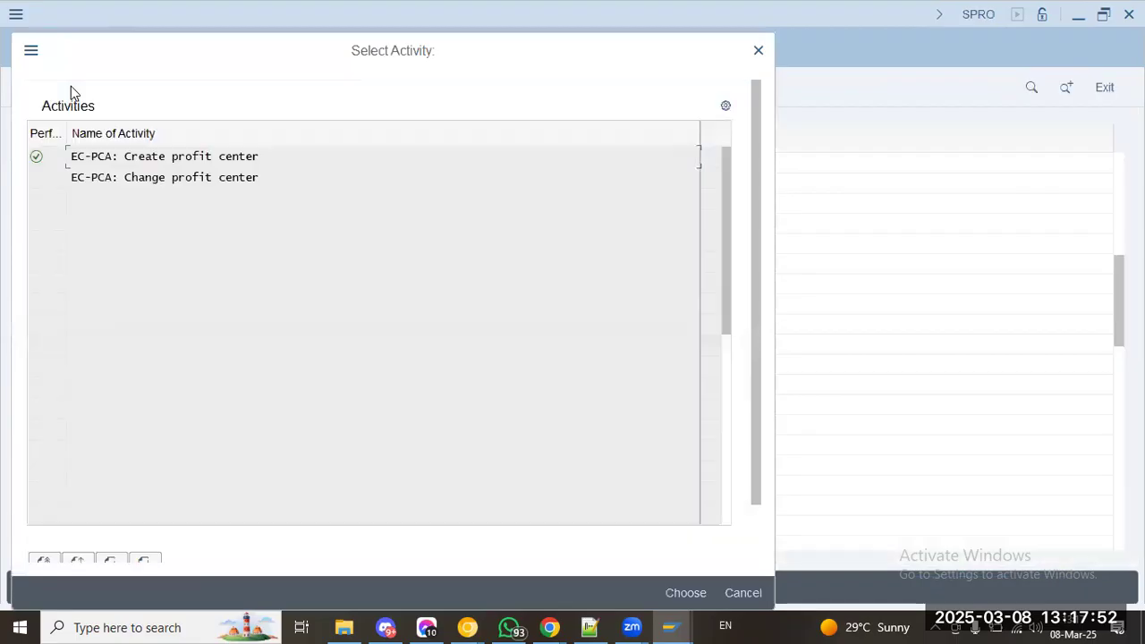
- Start creating profit center P1002 in controlling area UAP9, using profit center P1001 of UAP9 as the copy template
{"action": "double_click", "coordinate": [176, 158]}
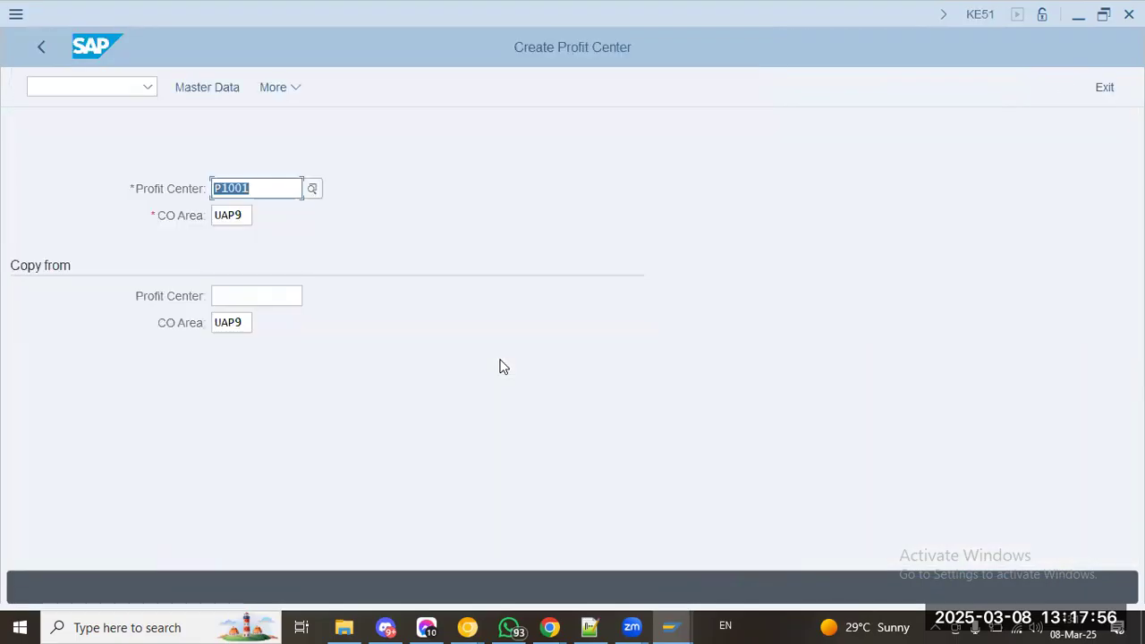
{"action": "type", "text": "p1002"}
{"action": "key", "text": "Tab"}
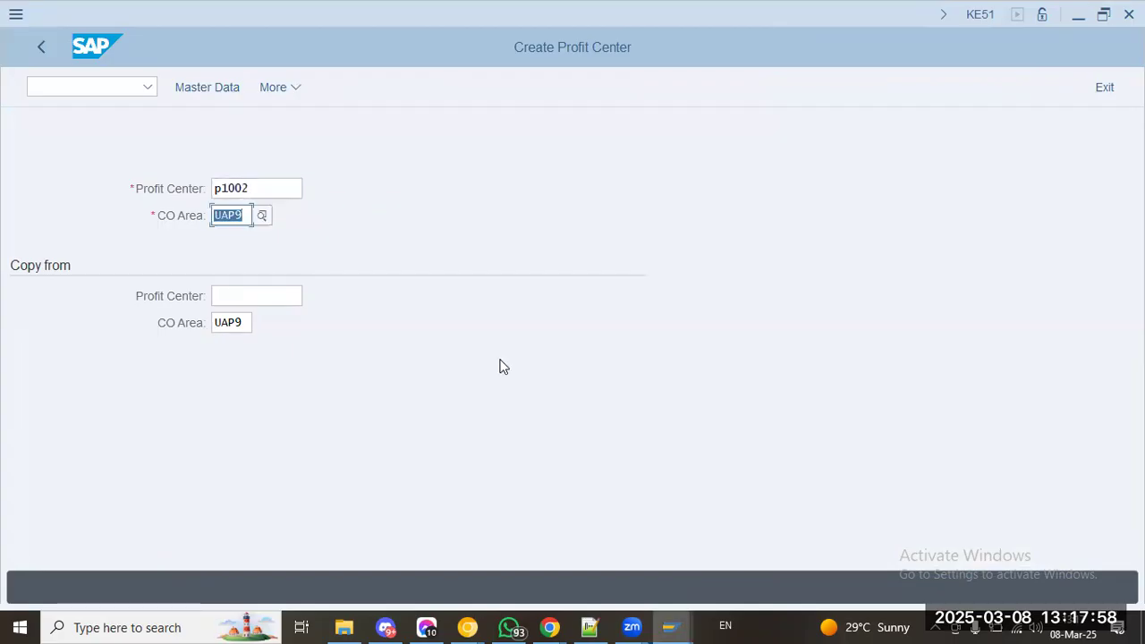
{"action": "left_click", "coordinate": [262, 293]}
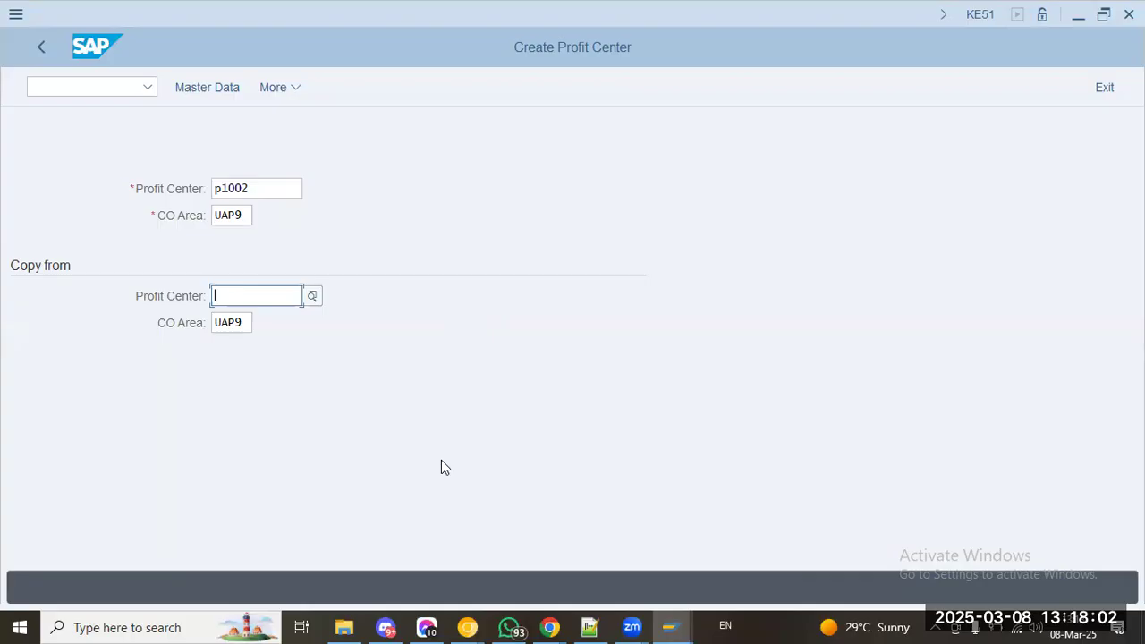
{"action": "type", "text": "p1003"}
{"action": "key", "text": "Return"}
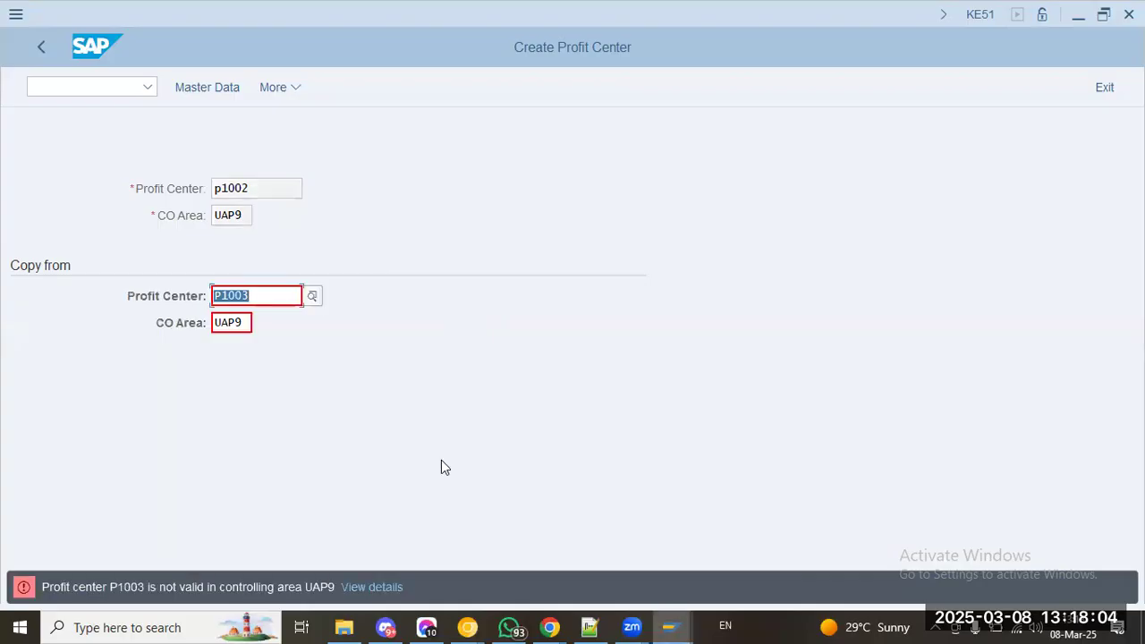
{"action": "left_click", "coordinate": [253, 296]}
{"action": "key", "text": "BackSpace"}
{"action": "type", "text": "1"}
{"action": "key", "text": "Return"}
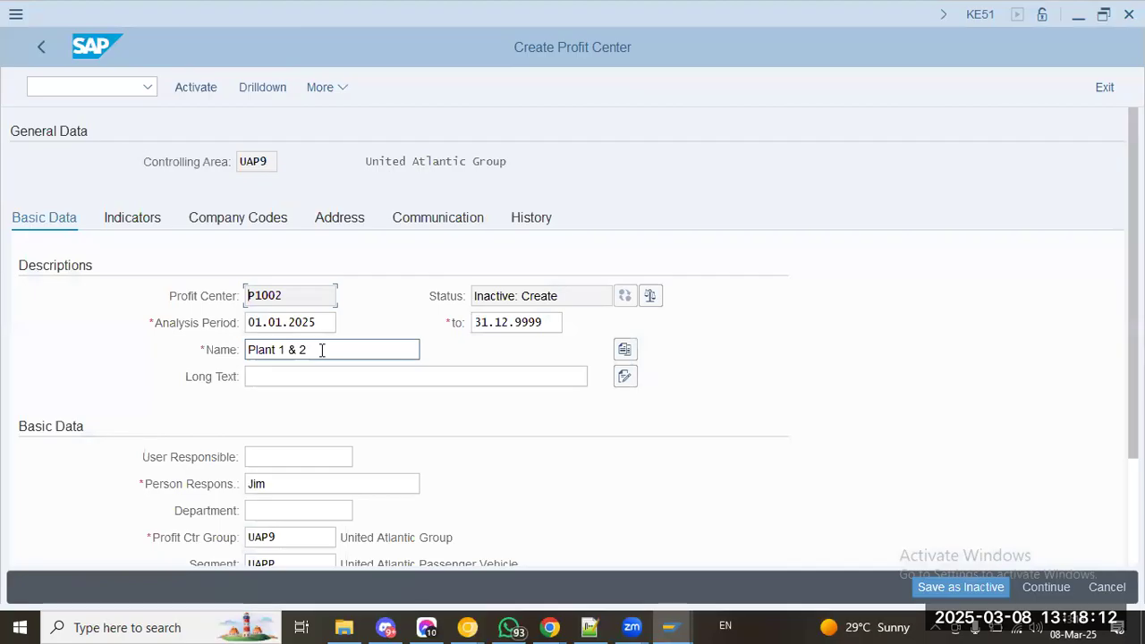
- Rename the copied profit center P1002 to "Plant 3"
{"action": "scroll", "coordinate": [322, 353], "scroll_direction": "down", "scroll_amount": 1}
{"action": "left_click_drag", "start_coordinate": [317, 263], "coordinate": [3, 254]}
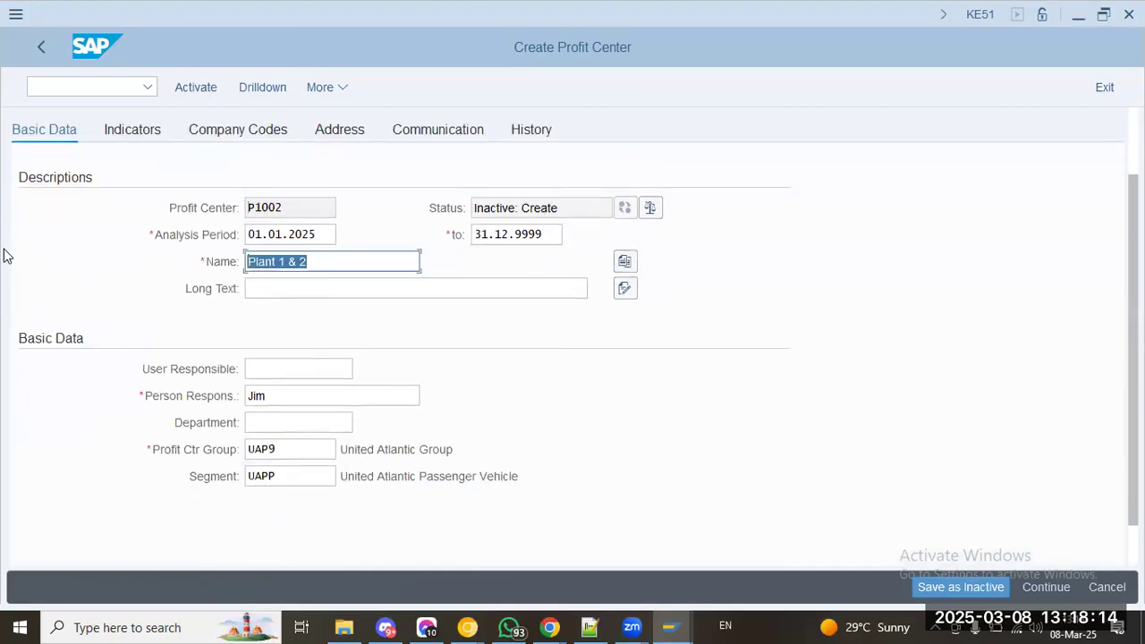
{"action": "type", "text": "Plant"}
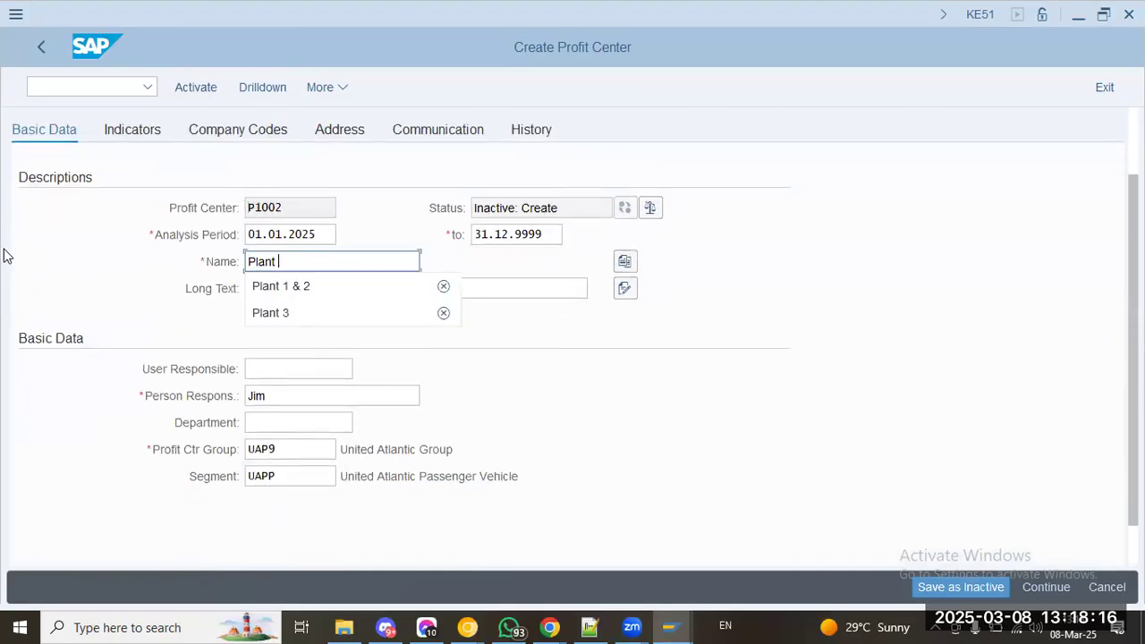
{"action": "key", "text": "Down"}
{"action": "key", "text": "Down"}
{"action": "key", "text": "Return"}
{"action": "key", "text": "Tab"}
{"action": "key", "text": "Tab"}
{"action": "key", "text": "Tab"}
{"action": "key", "text": "Tab"}
{"action": "key", "text": "Tab"}
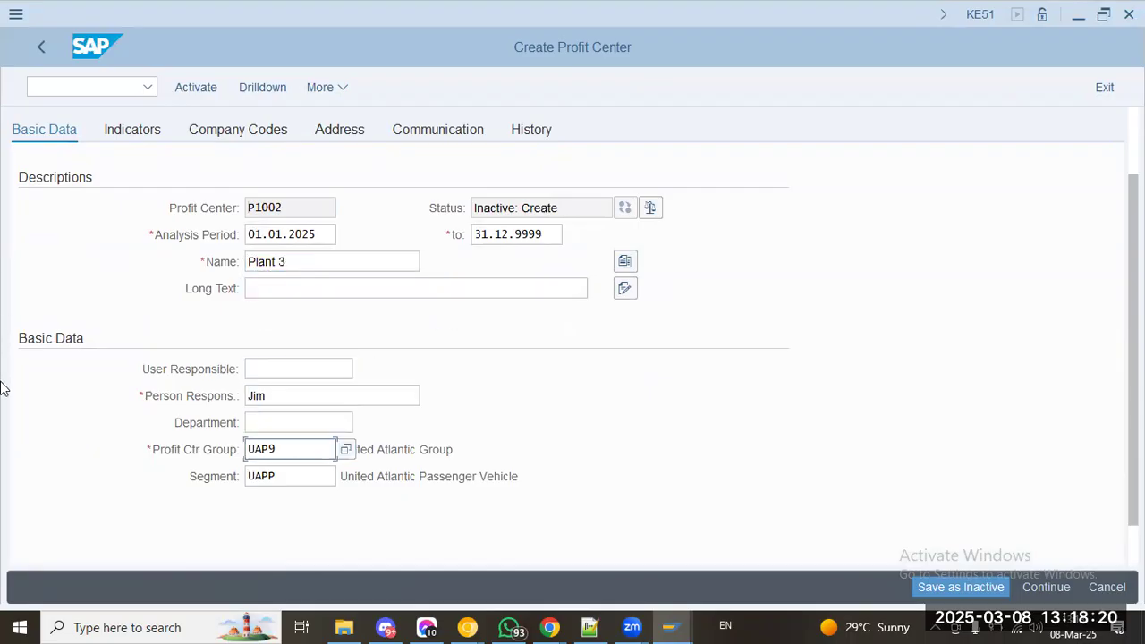
- Find segment UASU and assign it to profit center P1002, activate the profit center, and close the activity selection
{"action": "left_click", "coordinate": [295, 475]}
{"action": "key", "text": "Return"}
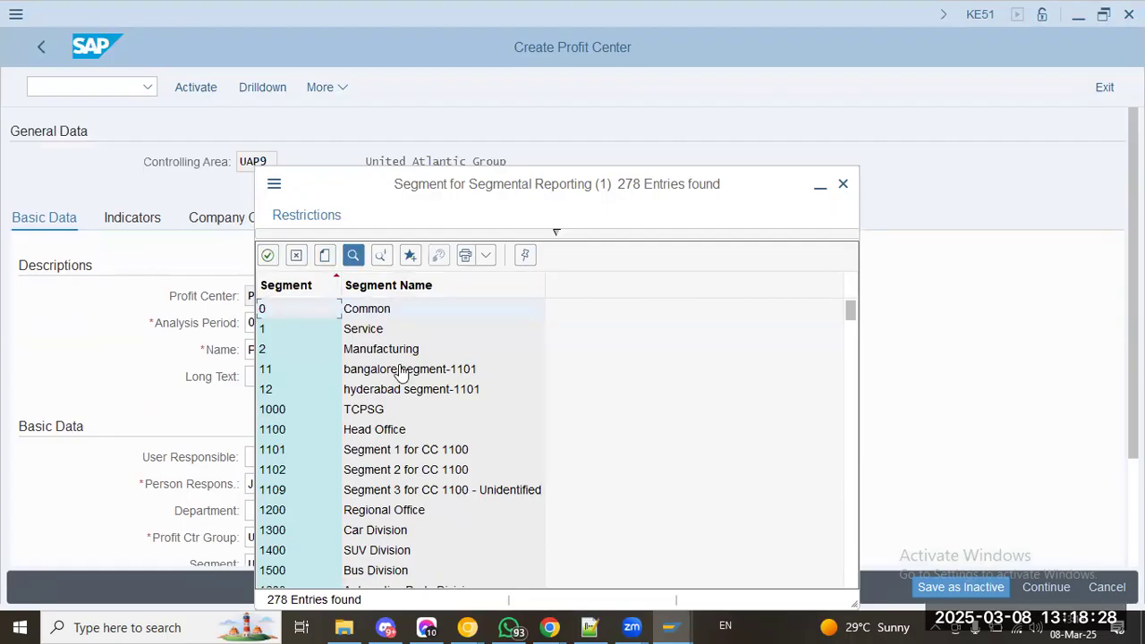
{"action": "left_click", "coordinate": [352, 255]}
{"action": "type", "text": "ua"}
{"action": "left_click", "coordinate": [447, 308]}
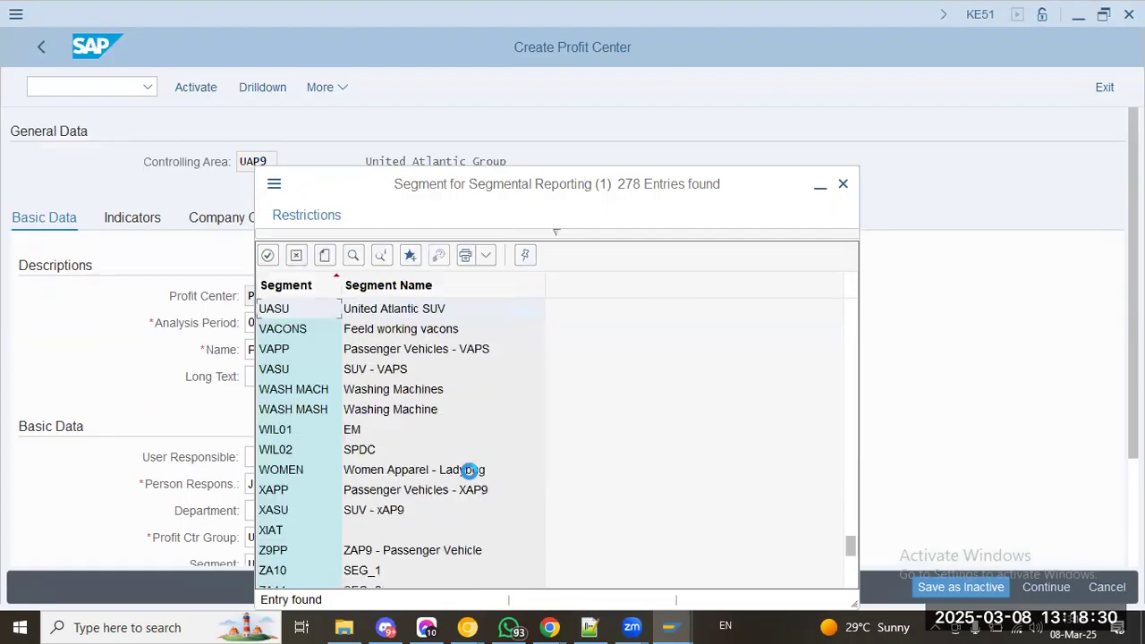
{"action": "double_click", "coordinate": [444, 308]}
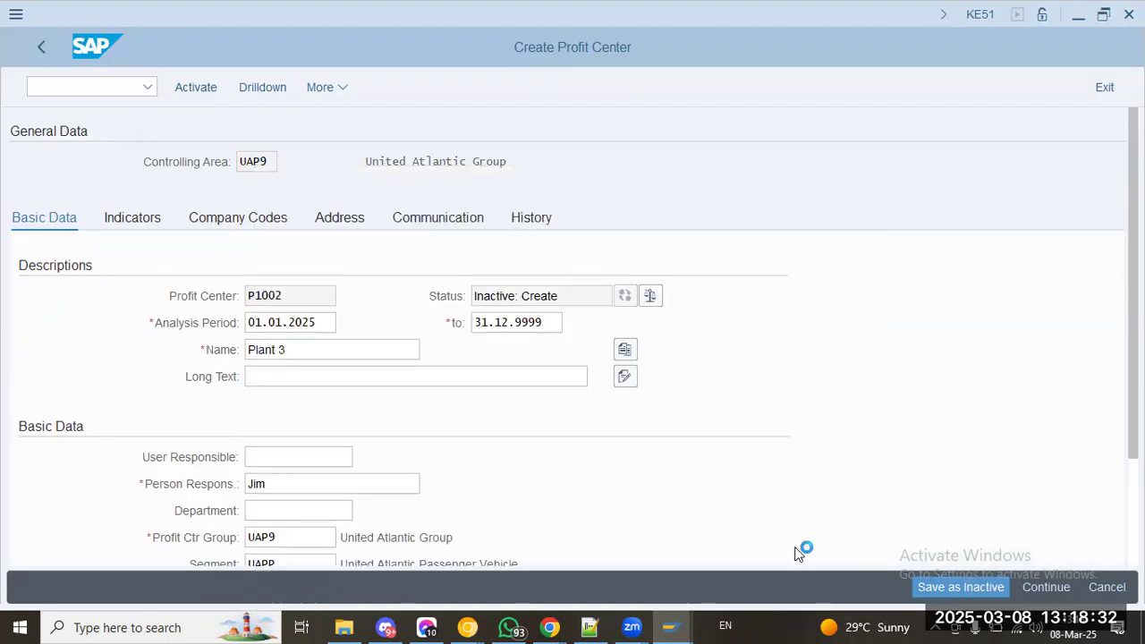
{"action": "left_click", "coordinate": [197, 87]}
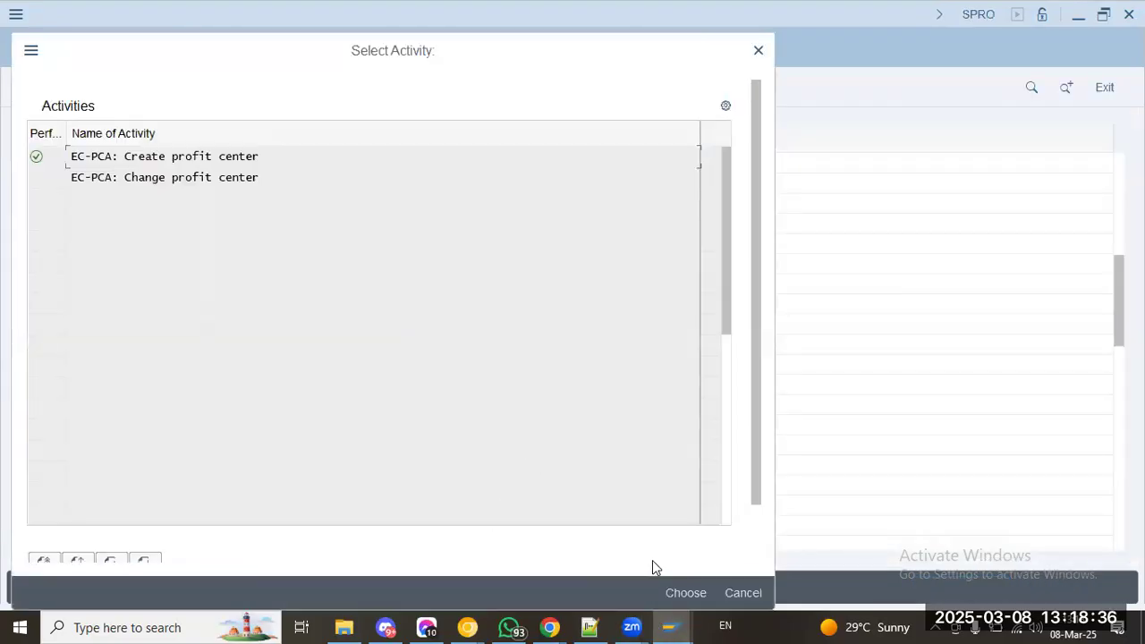
{"action": "left_click", "coordinate": [757, 587]}
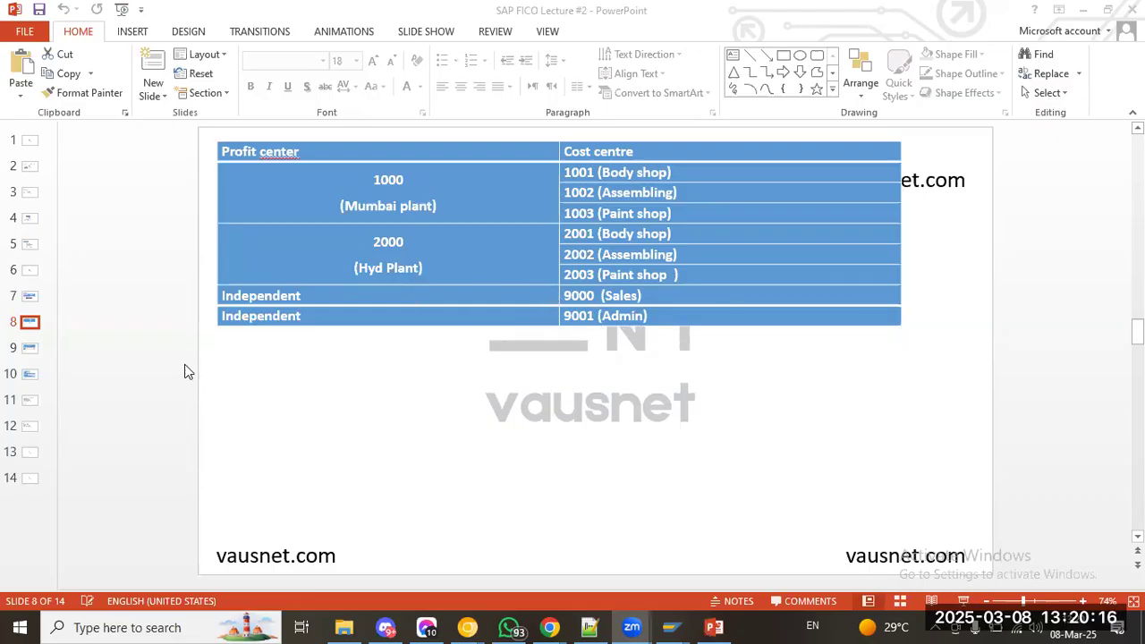
- Read slides 9 to 14 of the SAP FICO lecture on profit center totals, cost elements, FSG creation and the retained earnings account
{"action": "left_click", "coordinate": [34, 351]}
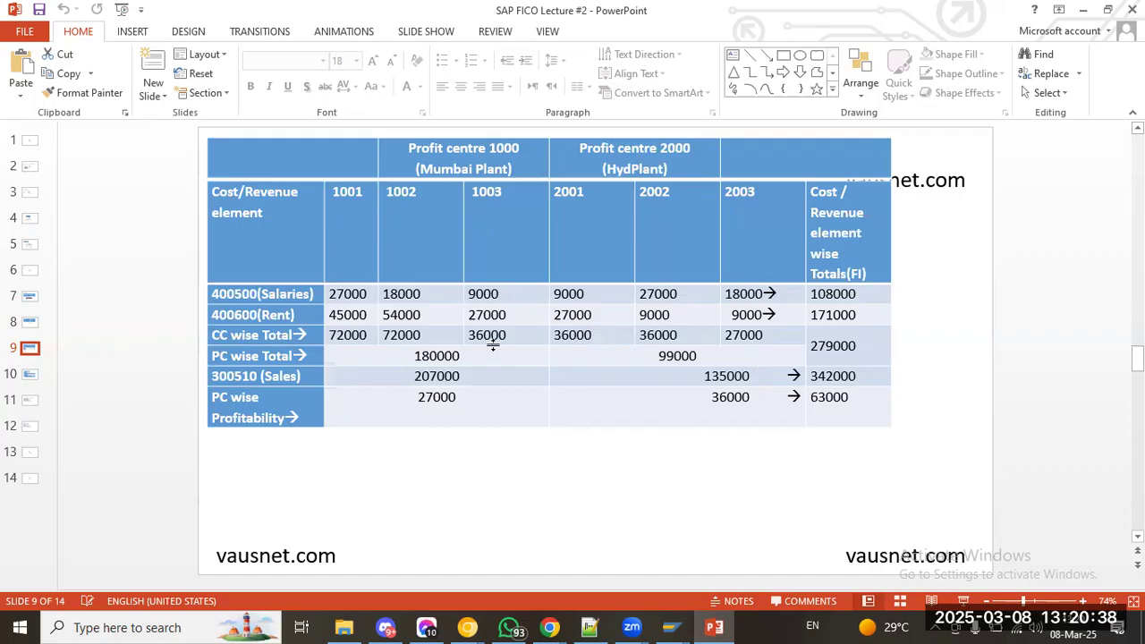
{"action": "left_click", "coordinate": [29, 374]}
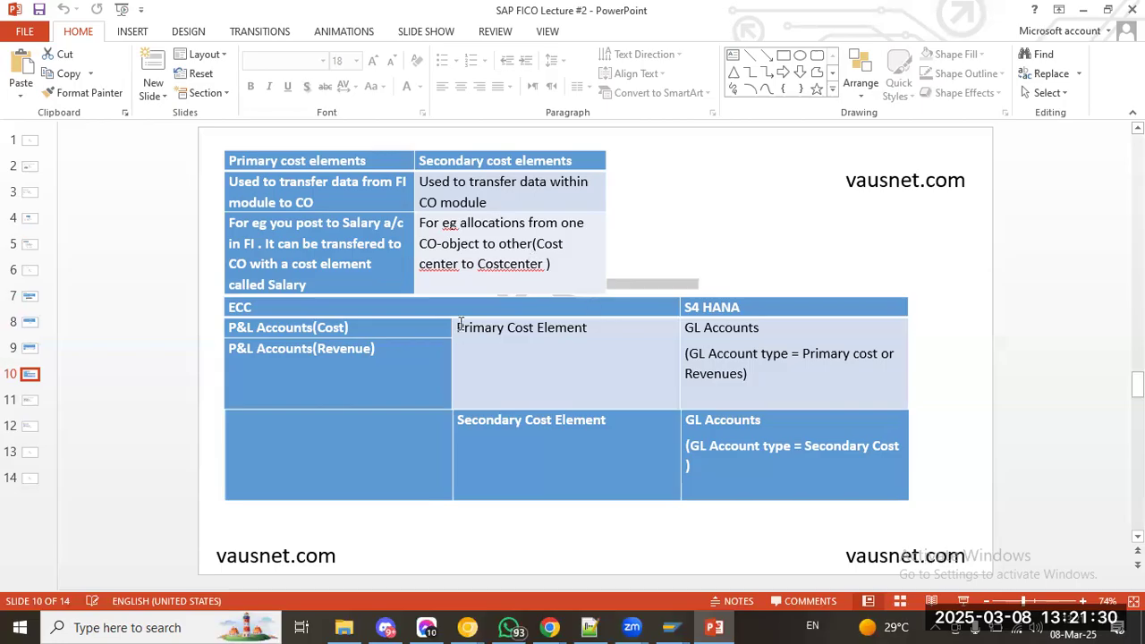
{"action": "left_click", "coordinate": [501, 233]}
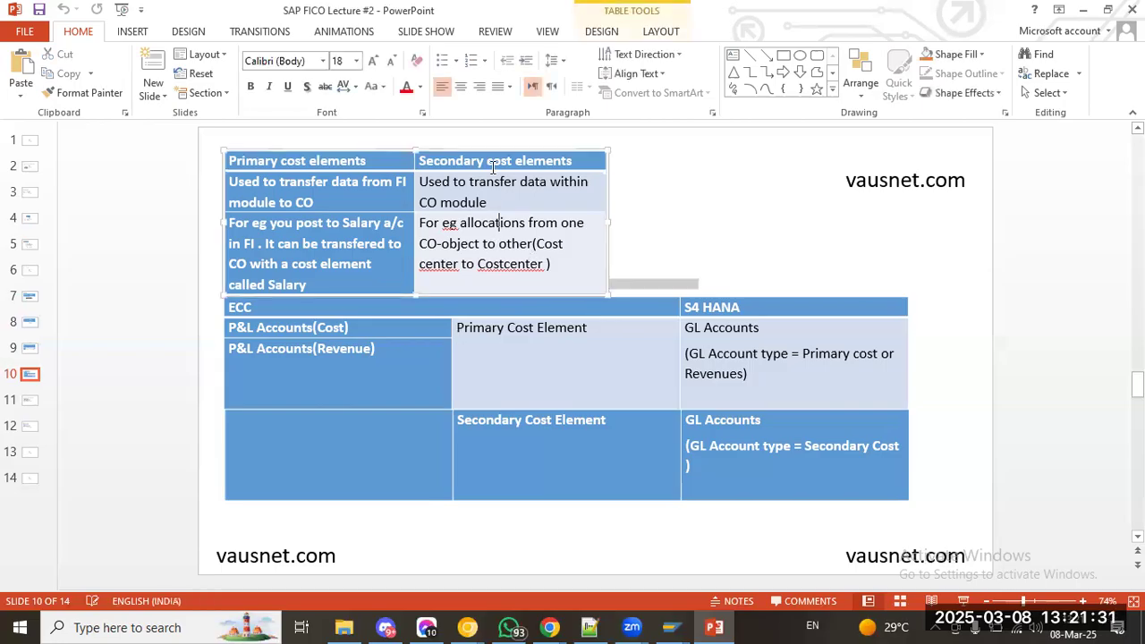
{"action": "left_click", "coordinate": [26, 403]}
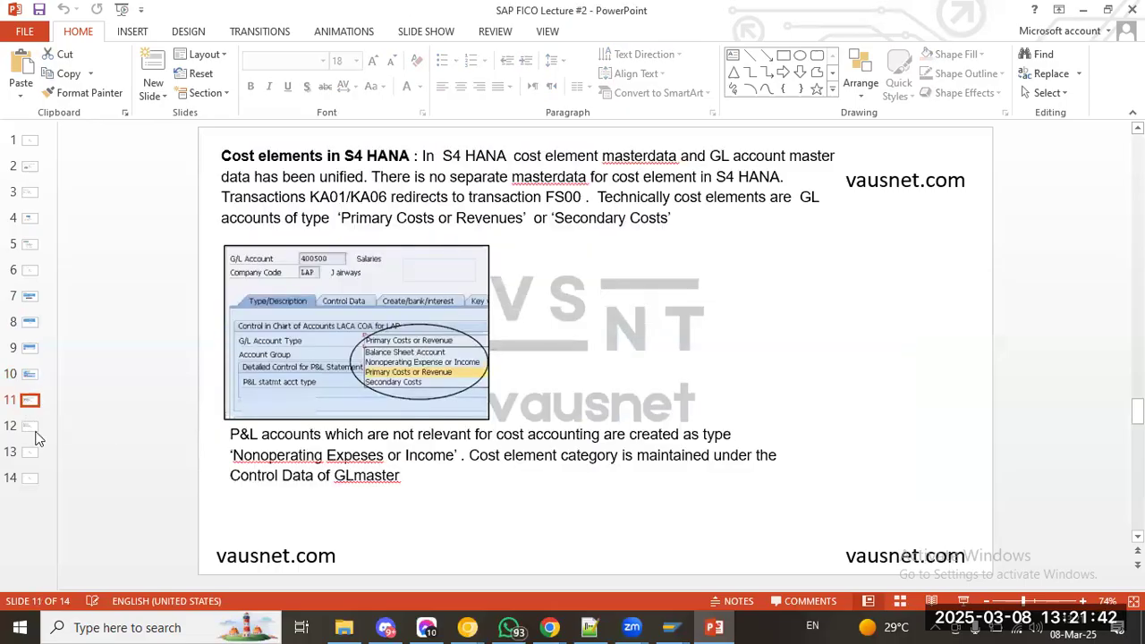
{"action": "left_click", "coordinate": [39, 429]}
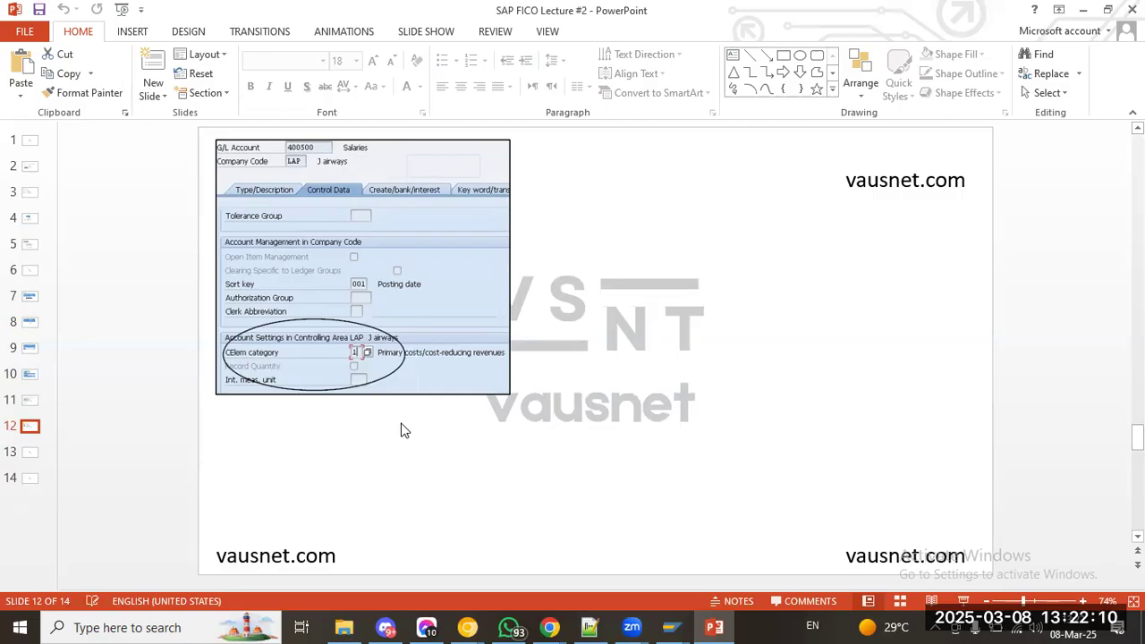
{"action": "scroll", "coordinate": [386, 418], "scroll_direction": "down", "scroll_amount": 1}
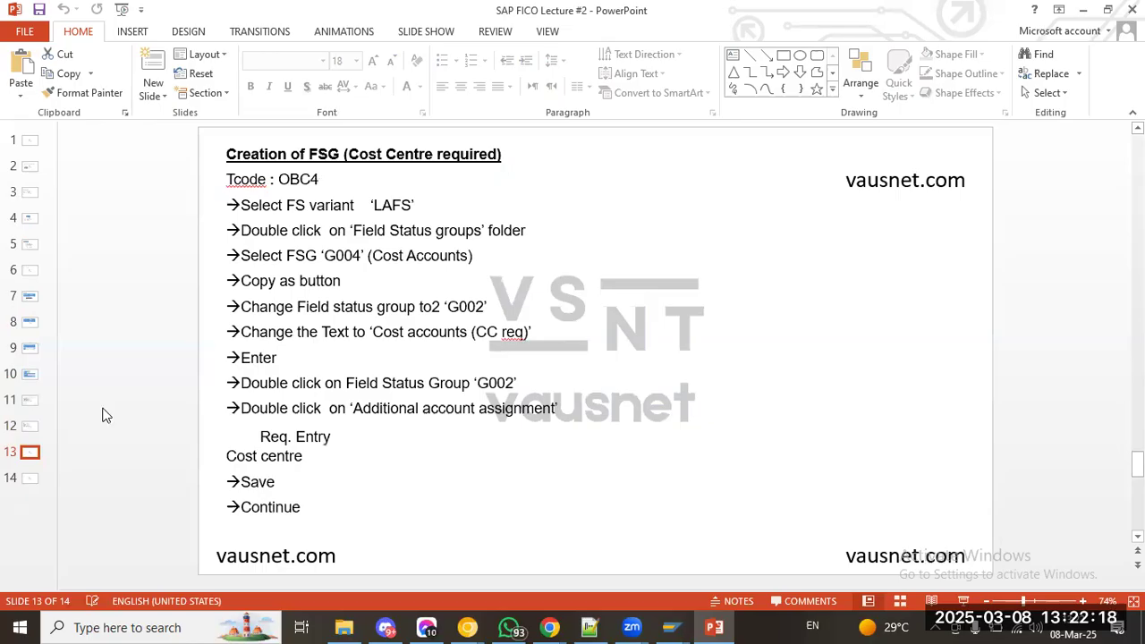
{"action": "left_click", "coordinate": [28, 479]}
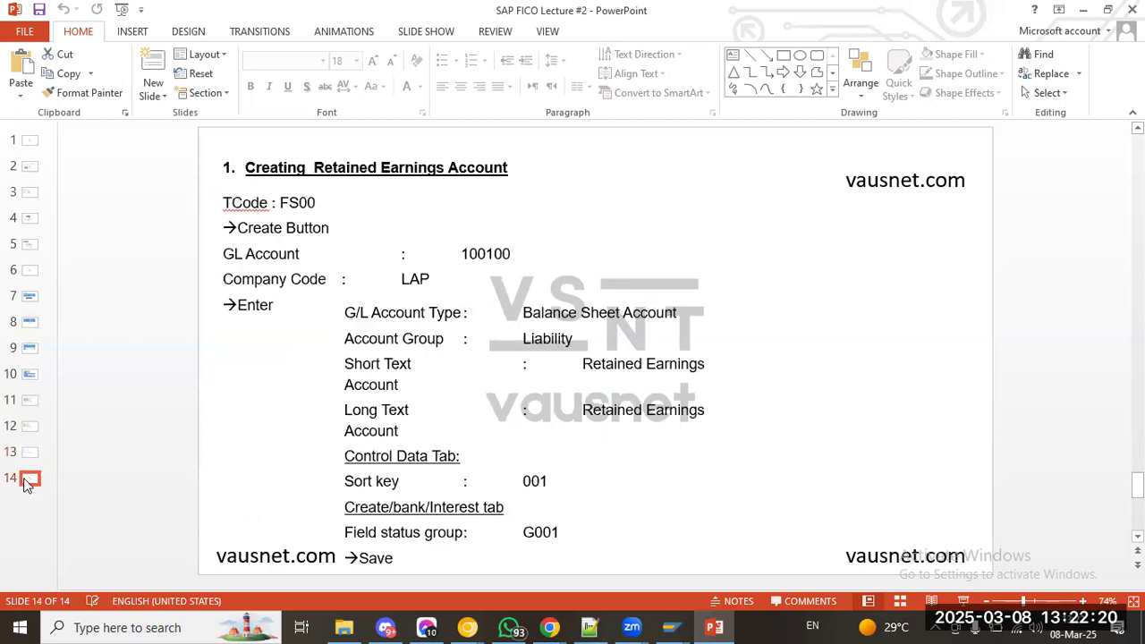
{"action": "left_click", "coordinate": [30, 452]}
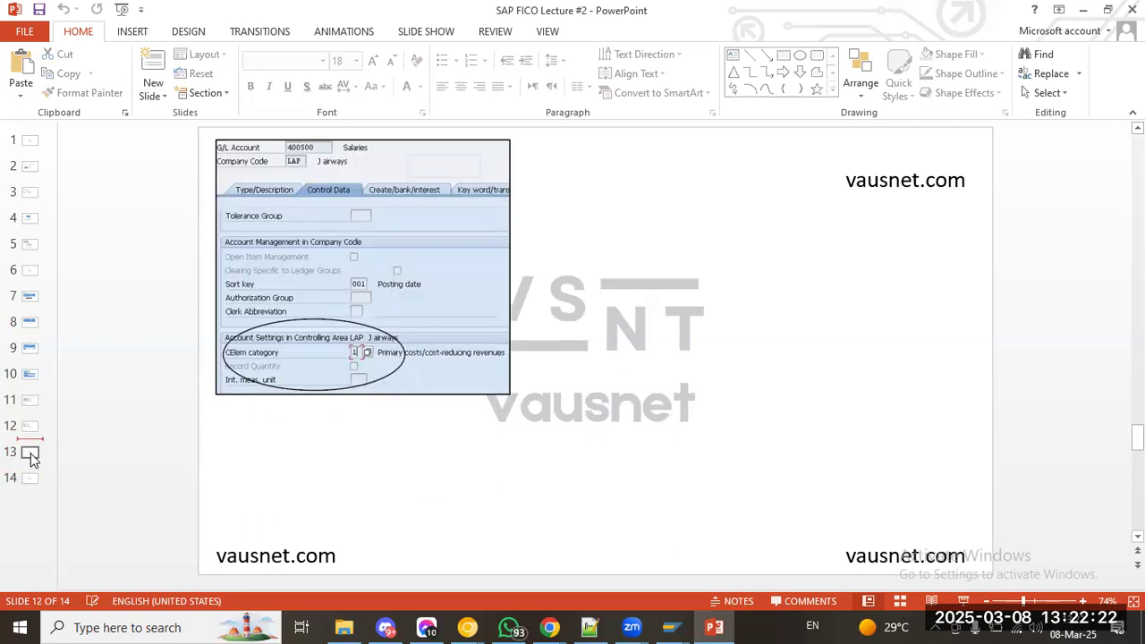
{"action": "left_click", "coordinate": [291, 179]}
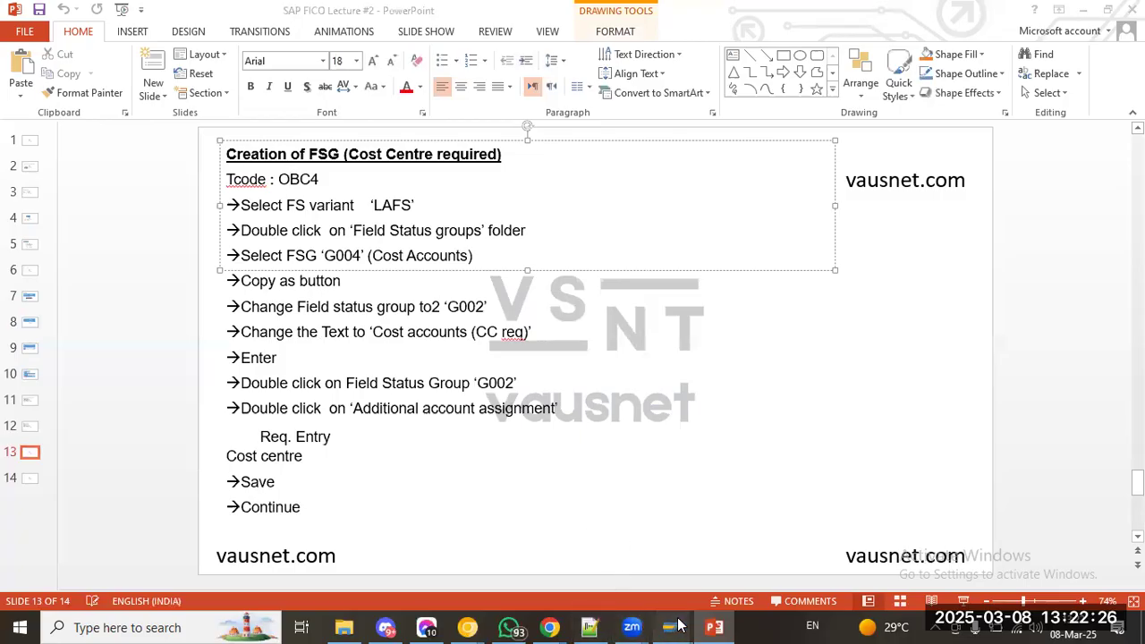
- Switch from PowerPoint back to the SAP Display IMG session with the Profit Center Accounting activities
{"action": "mouse_move", "coordinate": [670, 627]}
{"action": "left_click", "coordinate": [677, 563]}
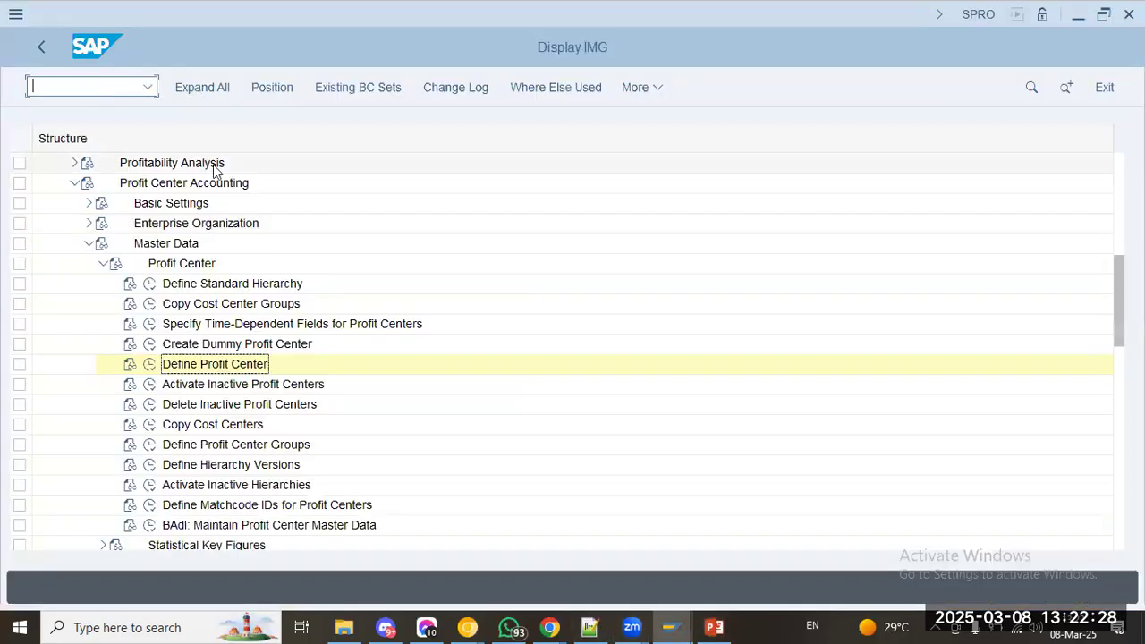
- Open transaction OBC4 to maintain the field status variants, closing off the SAP Logon window that gets in the way
{"action": "type", "text": "/n obc4"}
{"action": "key", "text": "Return"}
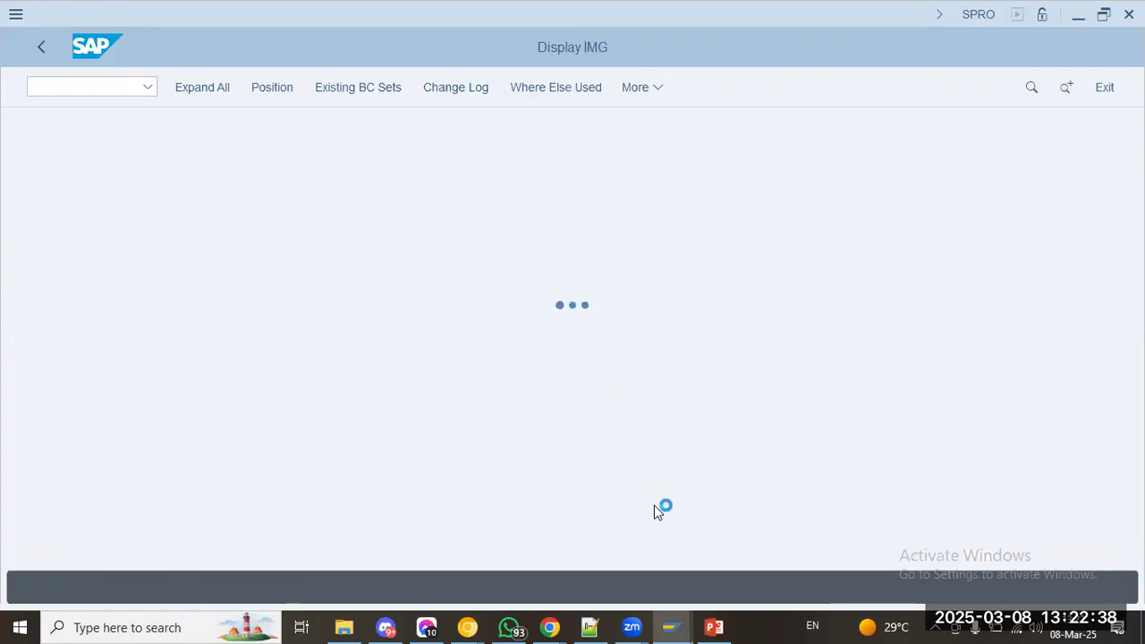
{"action": "mouse_move", "coordinate": [671, 626]}
{"action": "left_click", "coordinate": [738, 581]}
{"action": "mouse_move", "coordinate": [671, 626]}
{"action": "left_click", "coordinate": [575, 498]}
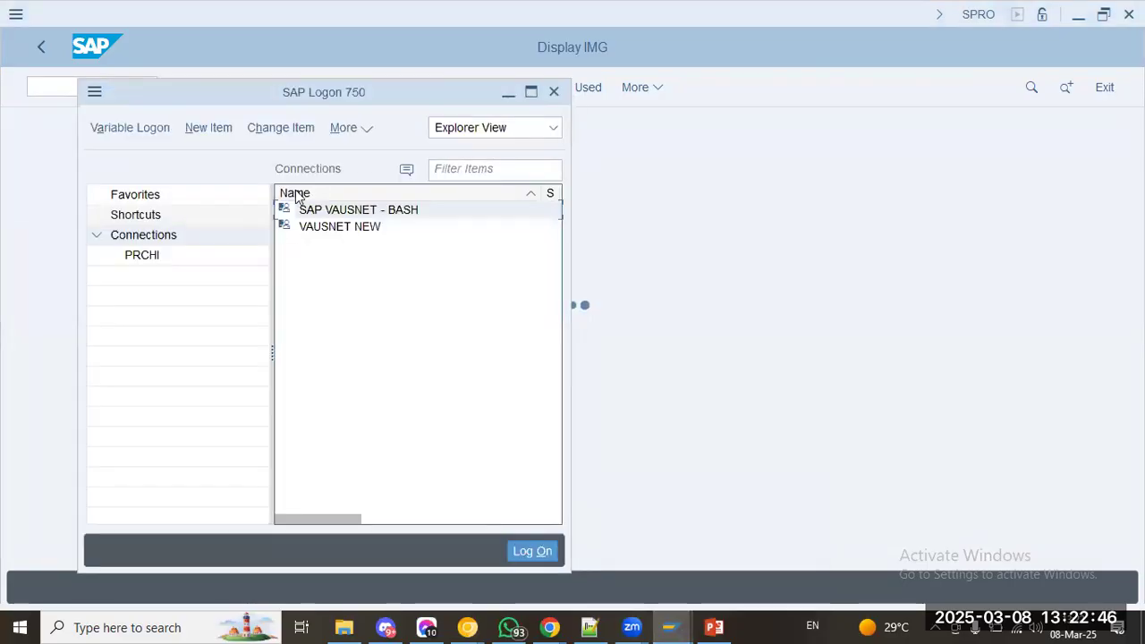
{"action": "left_click", "coordinate": [507, 92]}
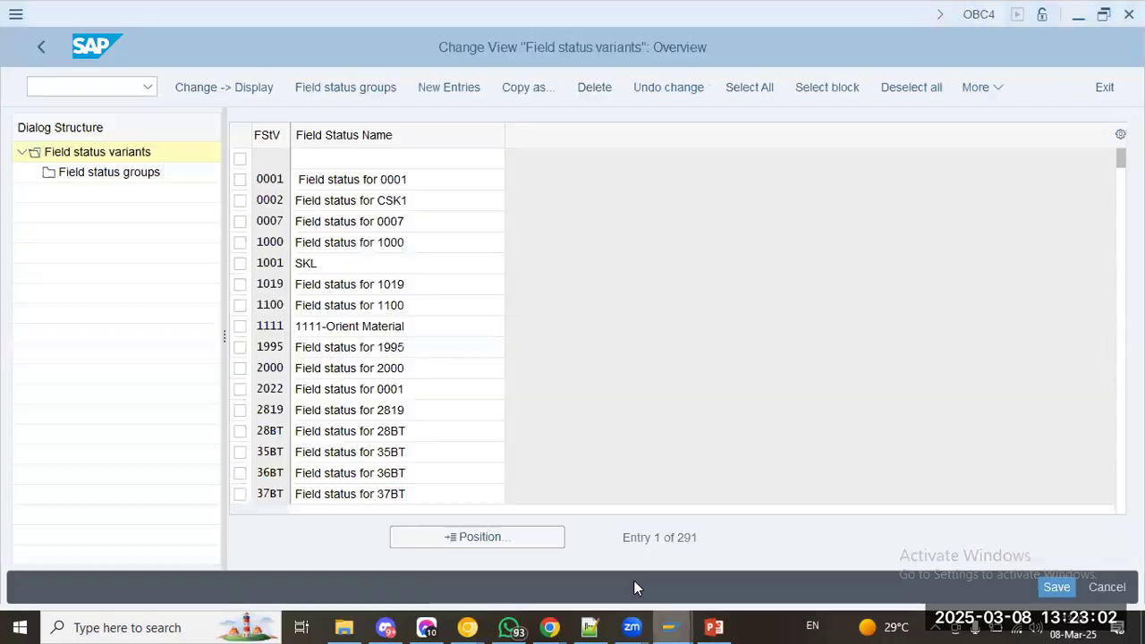
- Find field status variant UAP9 and open its field status groups
{"action": "left_click", "coordinate": [504, 535]}
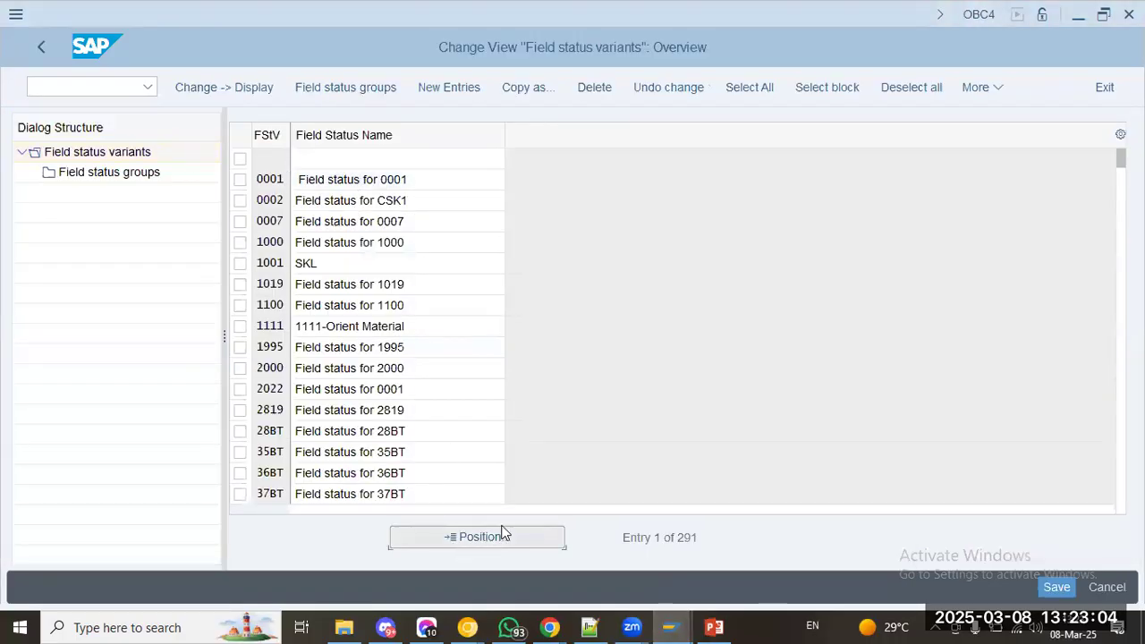
{"action": "type", "text": "uap9"}
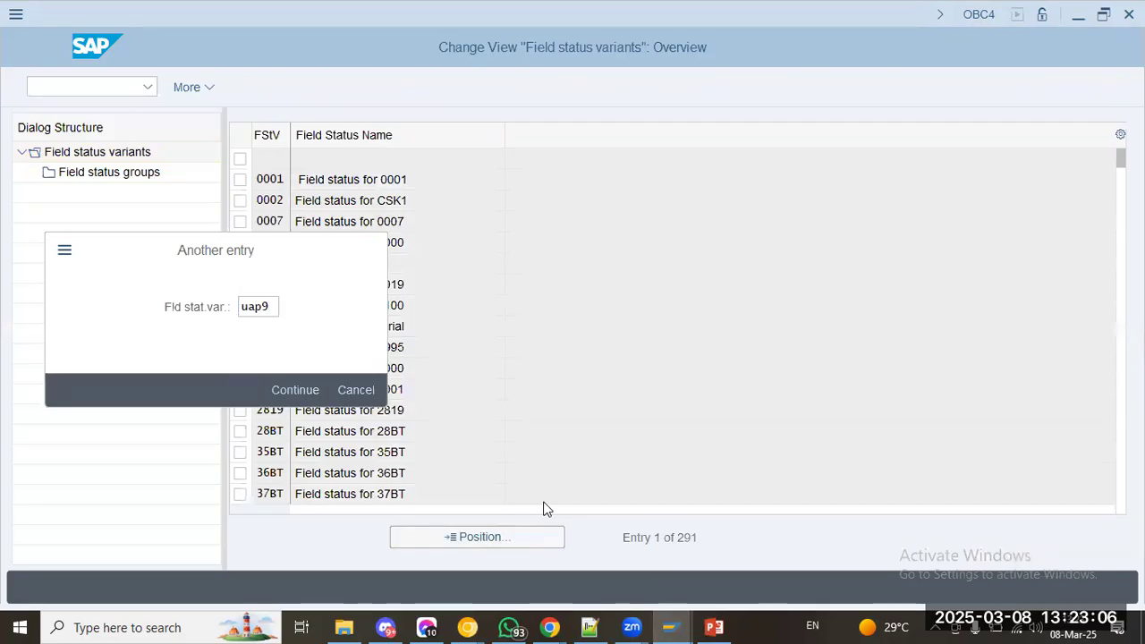
{"action": "key", "text": "Return"}
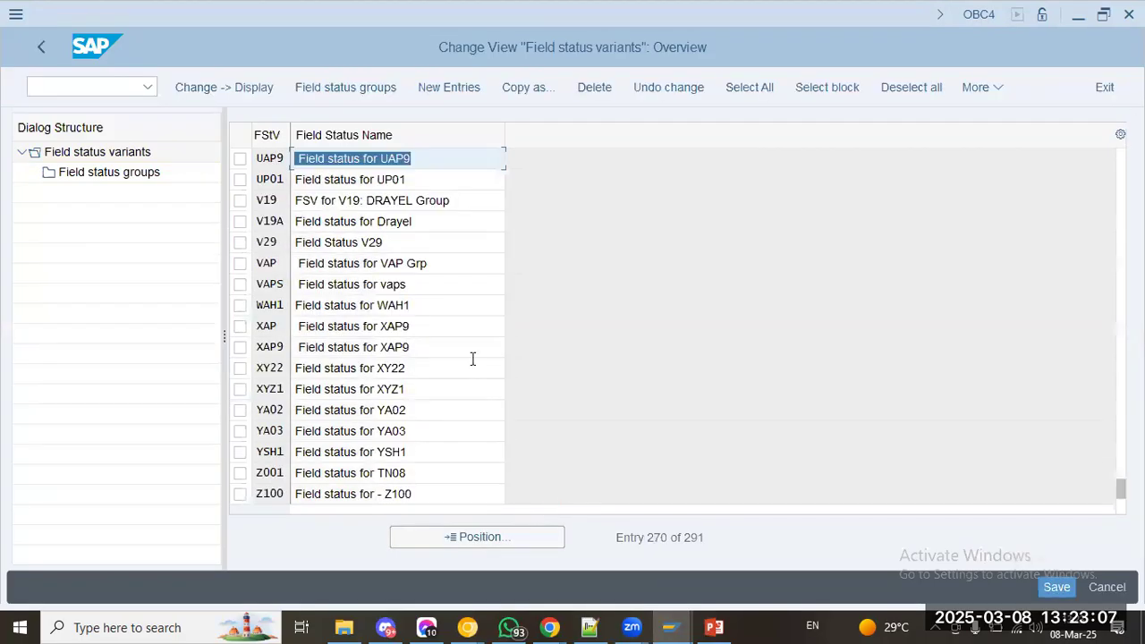
{"action": "left_click", "coordinate": [239, 158]}
{"action": "left_click", "coordinate": [128, 172]}
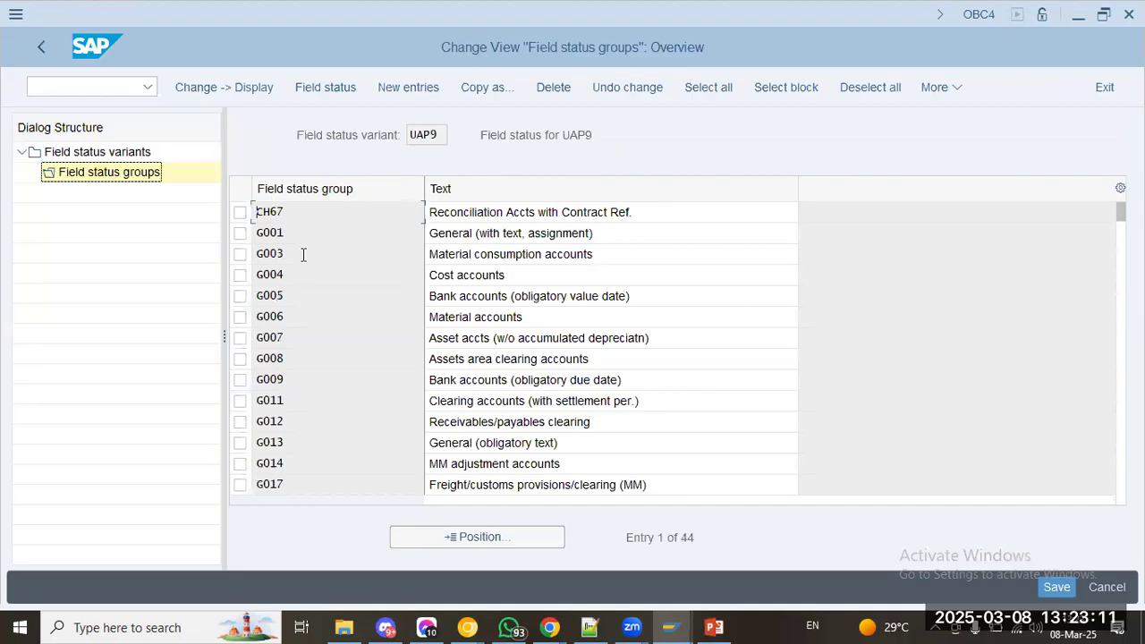
- Copy field status group G004 of variant UAP9 to G002 with the text "Cost accounts (CC Required)"
{"action": "left_click", "coordinate": [498, 278]}
{"action": "left_click", "coordinate": [372, 272]}
{"action": "left_click", "coordinate": [240, 275]}
{"action": "left_click", "coordinate": [483, 87]}
{"action": "type", "text": "G002"}
{"action": "key", "text": "Tab"}
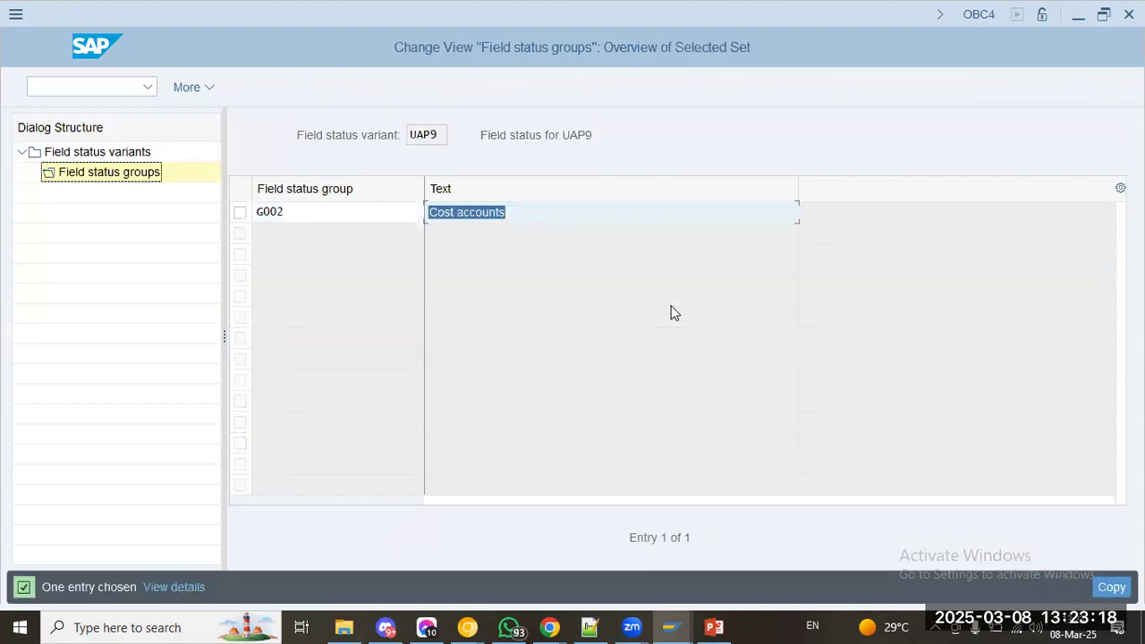
{"action": "key", "text": "End"}
{"action": "key", "text": "Down"}
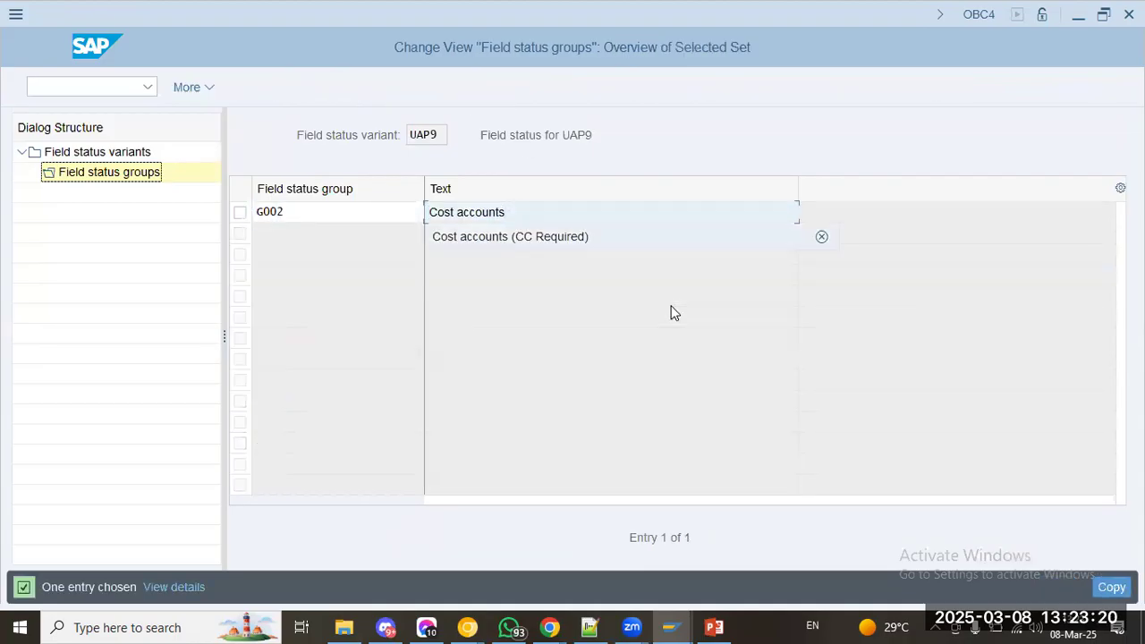
{"action": "key", "text": "Return"}
{"action": "key", "text": "Return"}
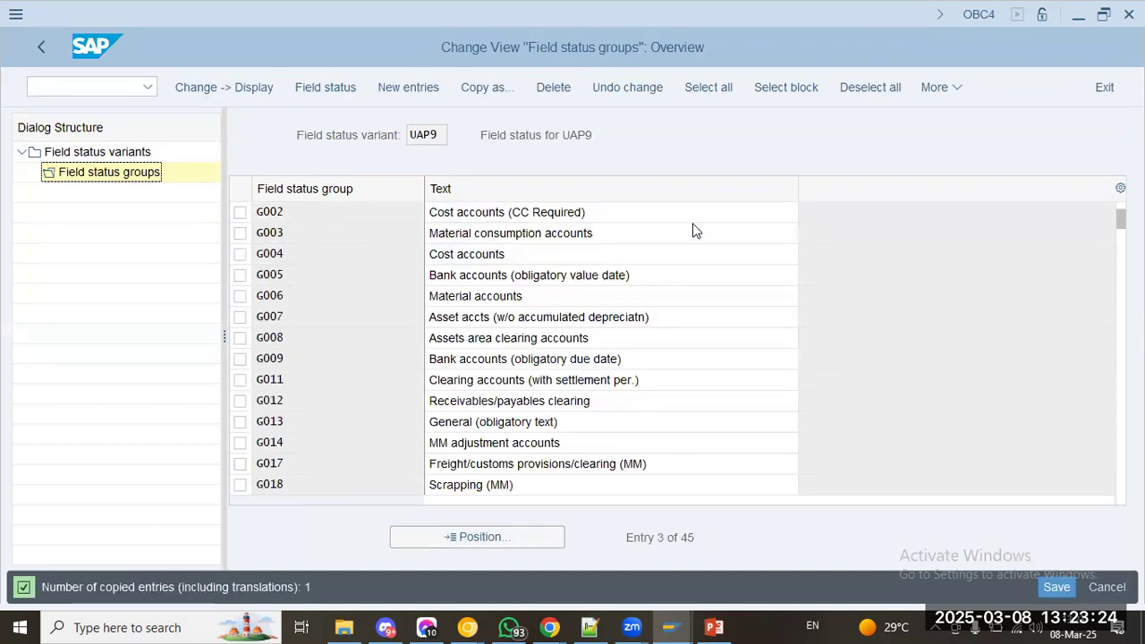
- Make the cost center a required entry in the additional account assignments of group G002 and save it to the customizing request
{"action": "double_click", "coordinate": [693, 225]}
{"action": "left_click", "coordinate": [86, 296]}
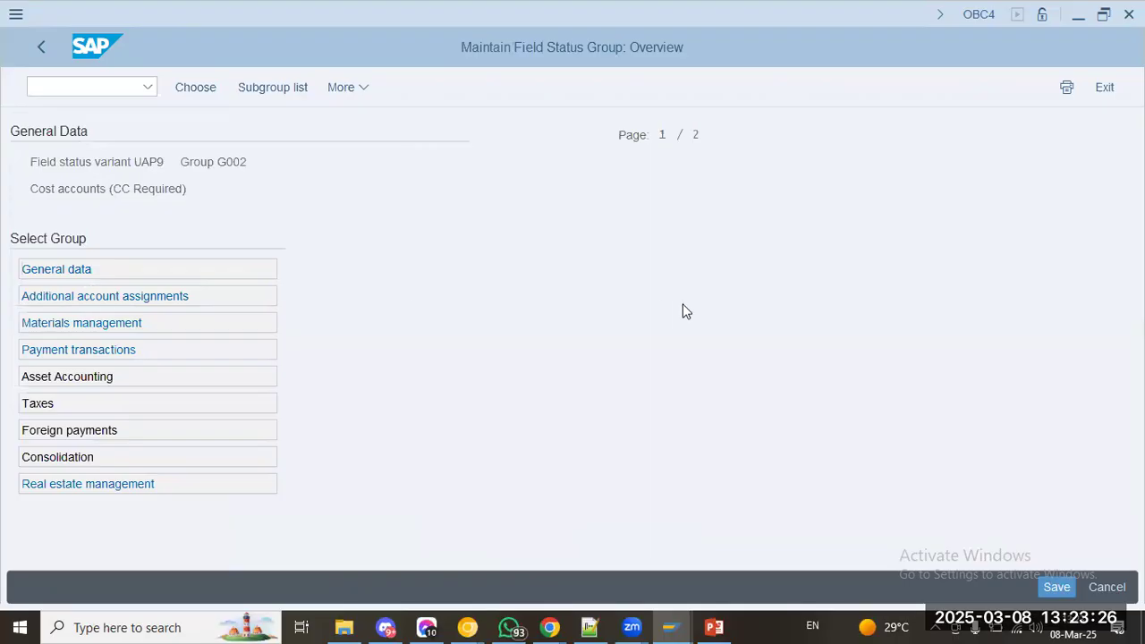
{"action": "left_click", "coordinate": [110, 376]}
{"action": "left_click", "coordinate": [411, 376]}
{"action": "left_click", "coordinate": [1056, 587]}
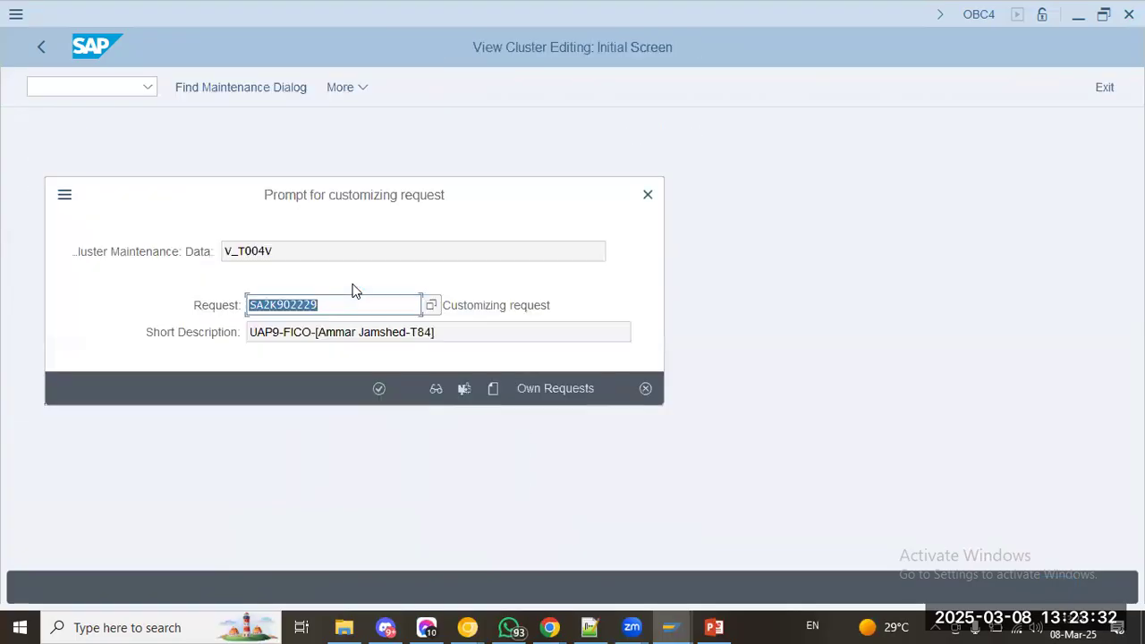
{"action": "left_click", "coordinate": [379, 388]}
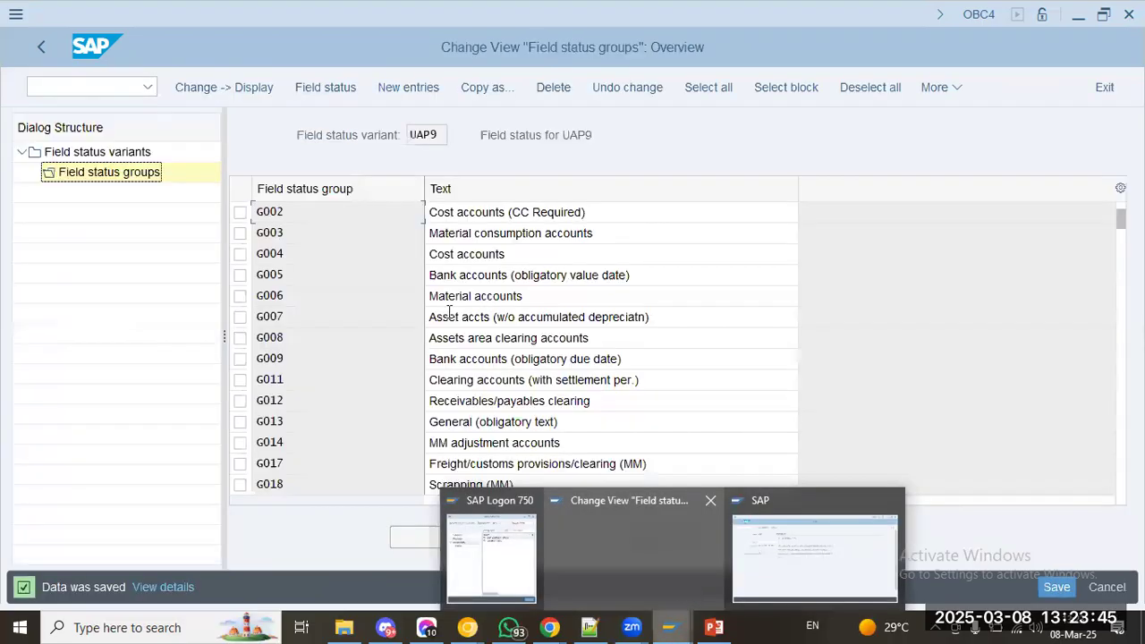
- Open transaction FS00 for central G/L account editing
{"action": "left_click", "coordinate": [94, 92]}
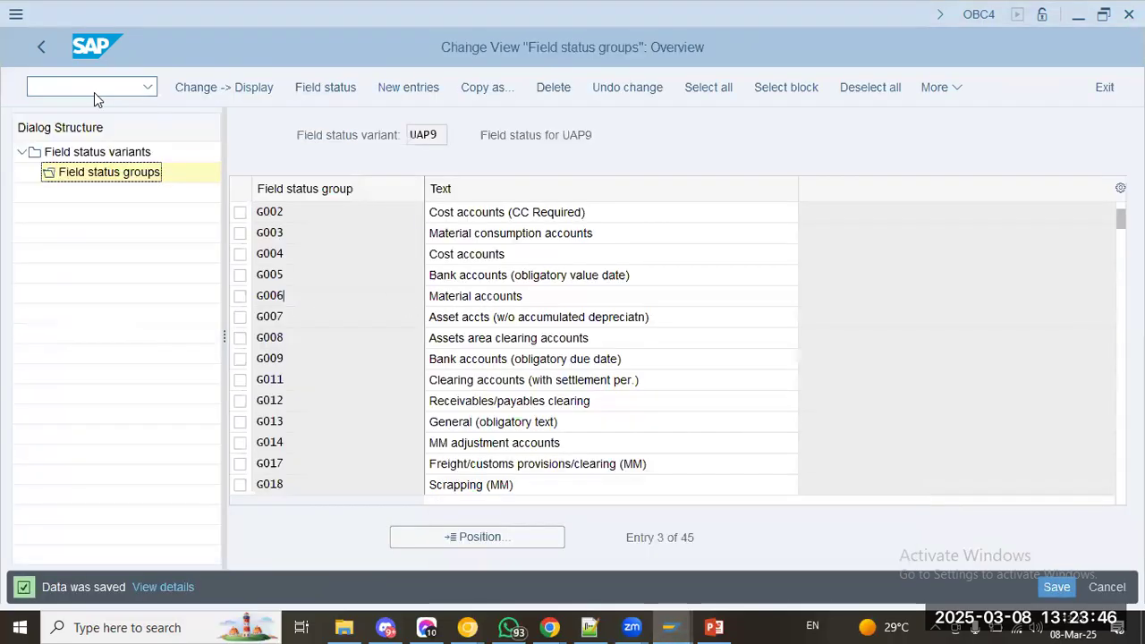
{"action": "type", "text": "/N FS0"}
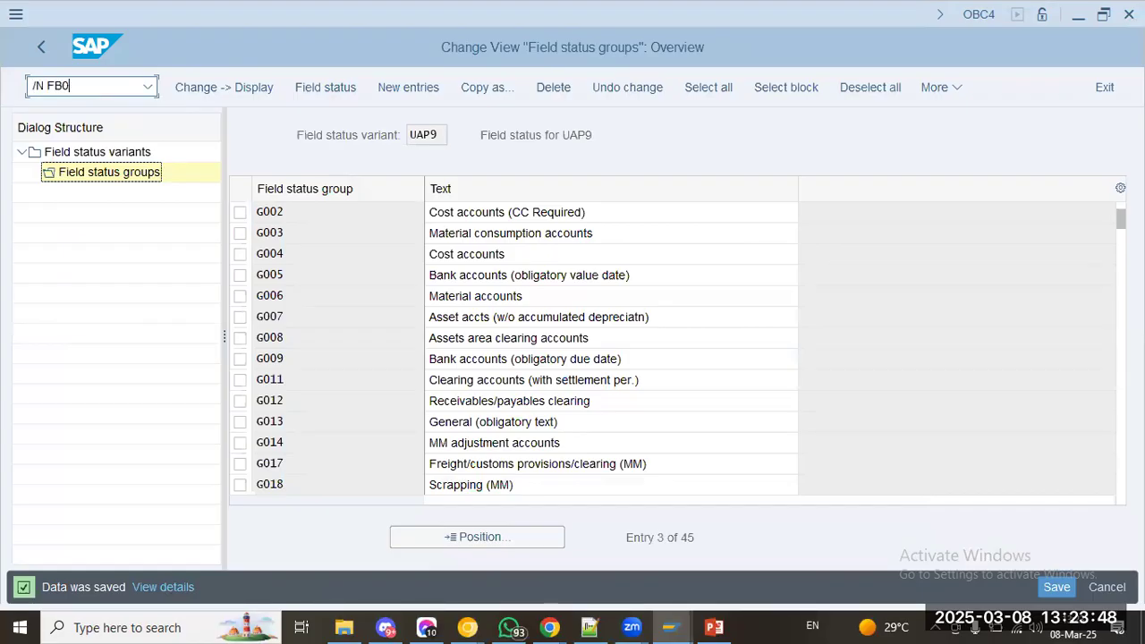
{"action": "type", "text": "0"}
{"action": "key", "text": "Return"}
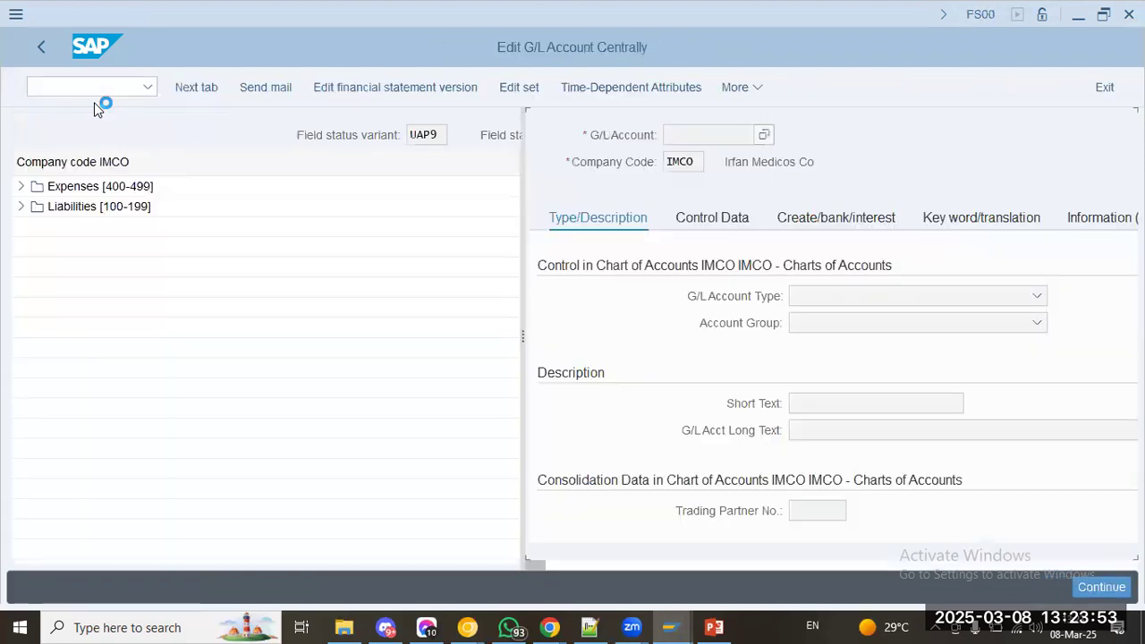
- Return to SAP Easy Access and reopen central G/L account editing through Accounting, Financial Accounting, General Ledger, Master Records and G/L Accounts
{"action": "left_click", "coordinate": [91, 91]}
{"action": "type", "text": "/n"}
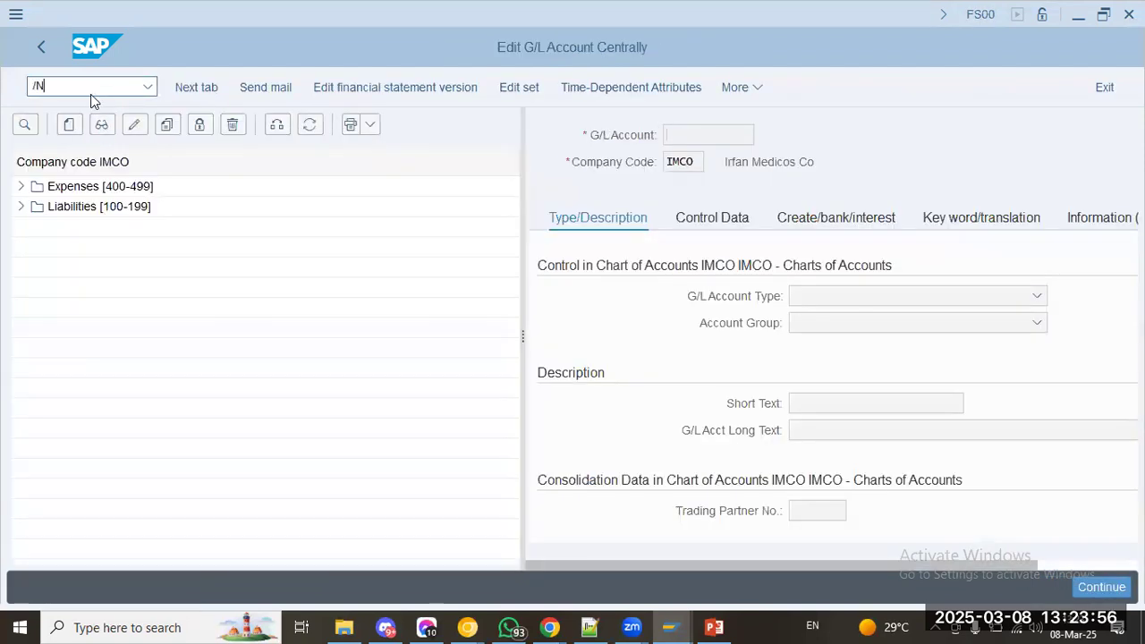
{"action": "key", "text": "Return"}
{"action": "left_click", "coordinate": [34, 437]}
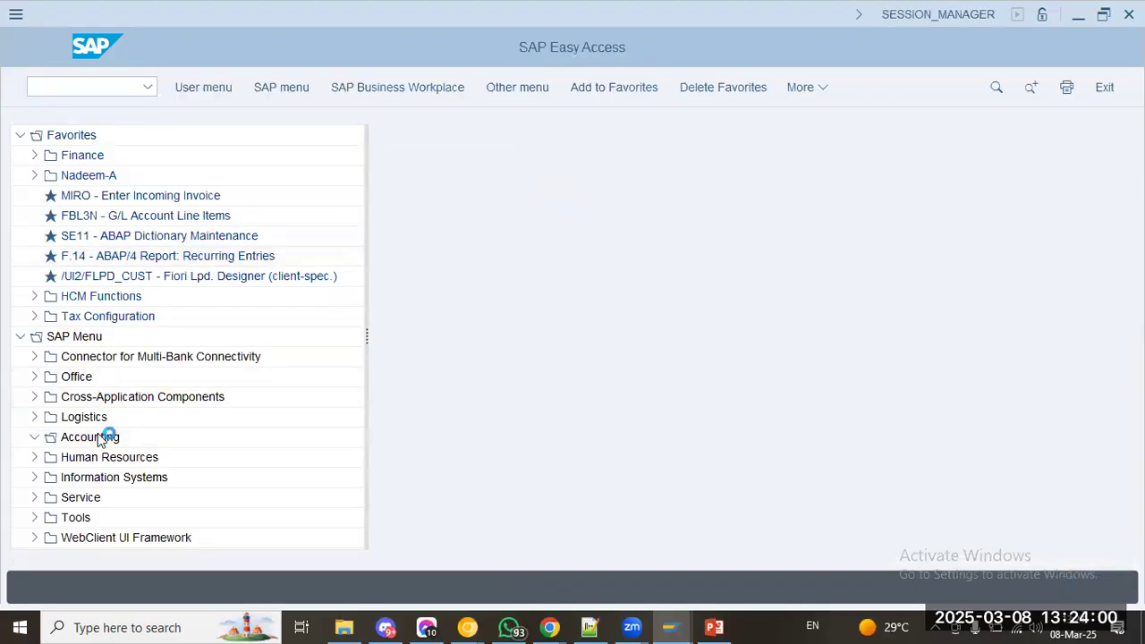
{"action": "left_click", "coordinate": [49, 457]}
{"action": "left_click", "coordinate": [62, 476]}
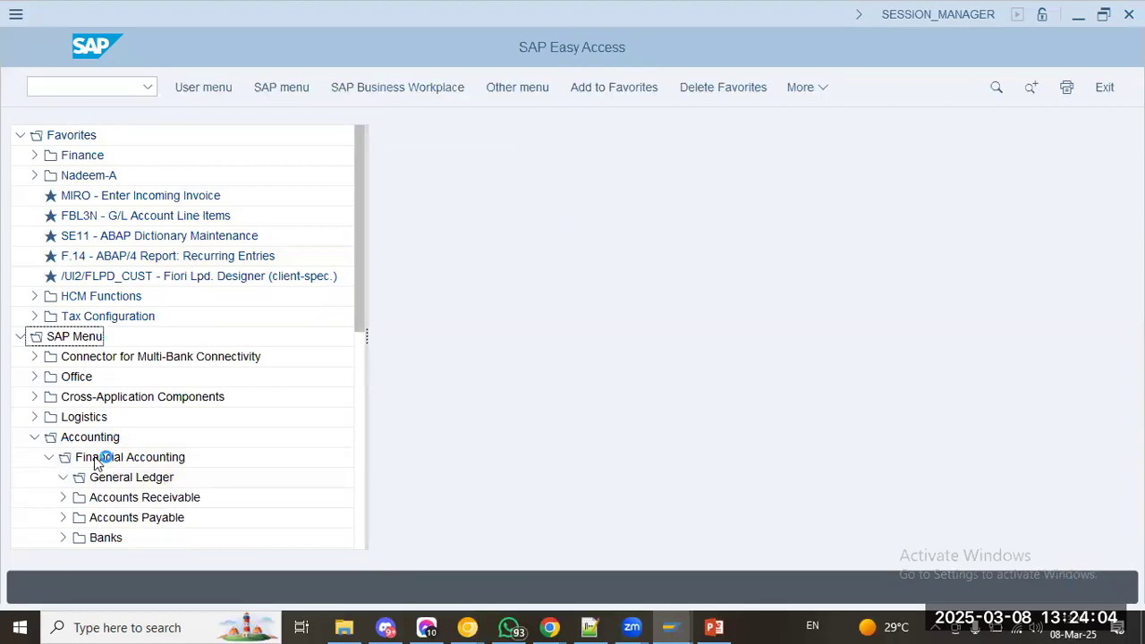
{"action": "scroll", "coordinate": [98, 465], "scroll_direction": "down", "scroll_amount": 3}
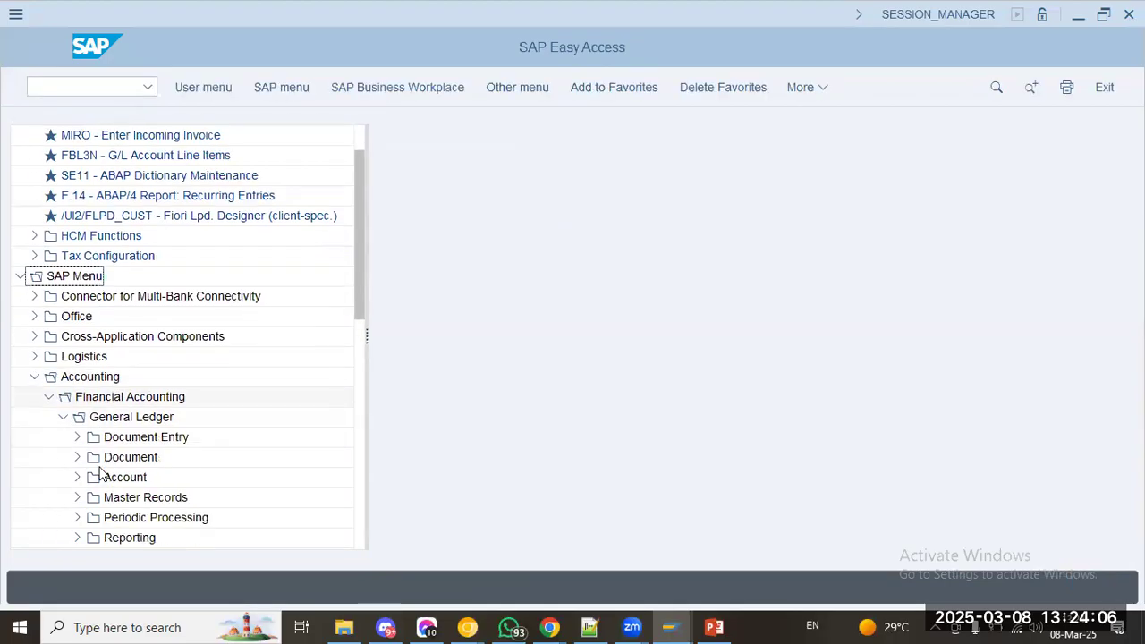
{"action": "left_click", "coordinate": [76, 417]}
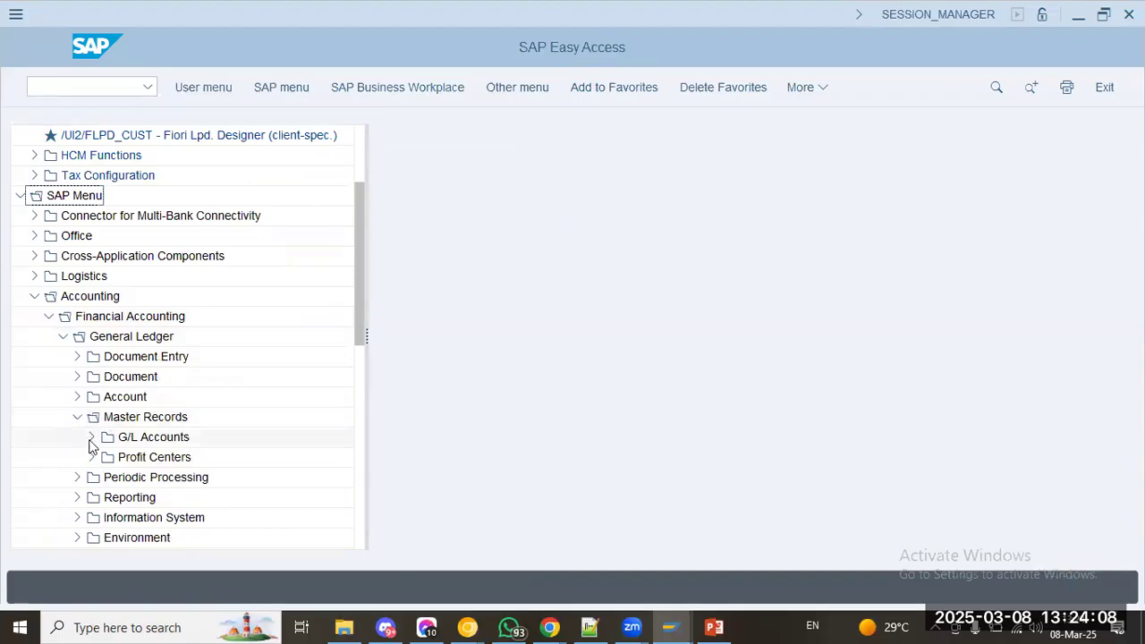
{"action": "left_click", "coordinate": [91, 437]}
{"action": "left_click", "coordinate": [105, 457]}
{"action": "left_click", "coordinate": [169, 476]}
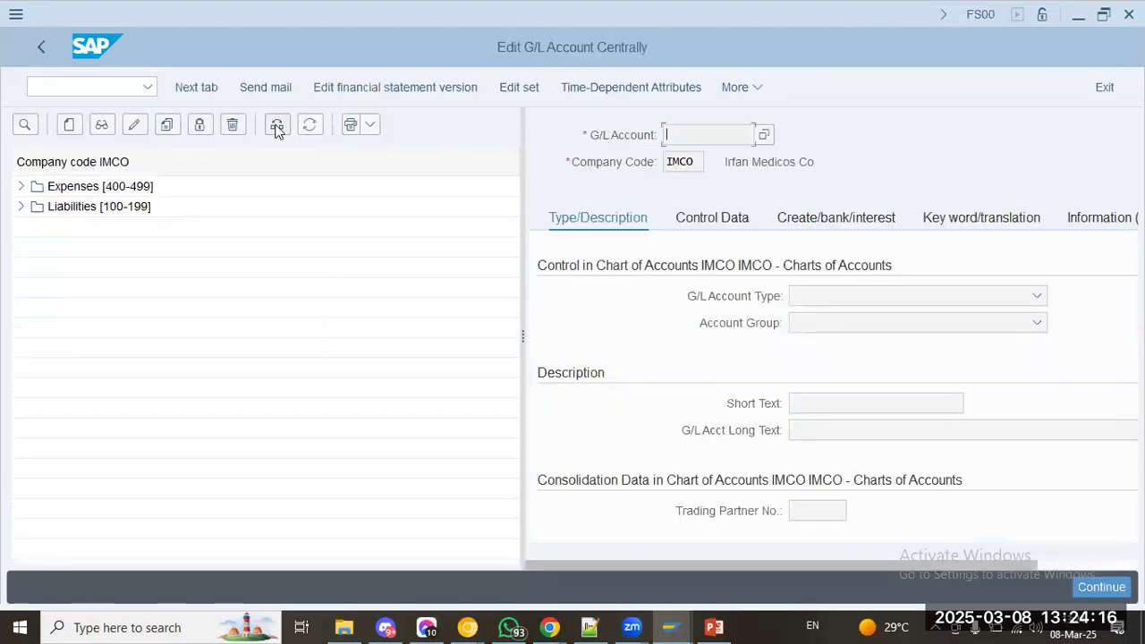
- Start creating G/L account 100100 in company code UAP9
{"action": "left_click", "coordinate": [68, 124]}
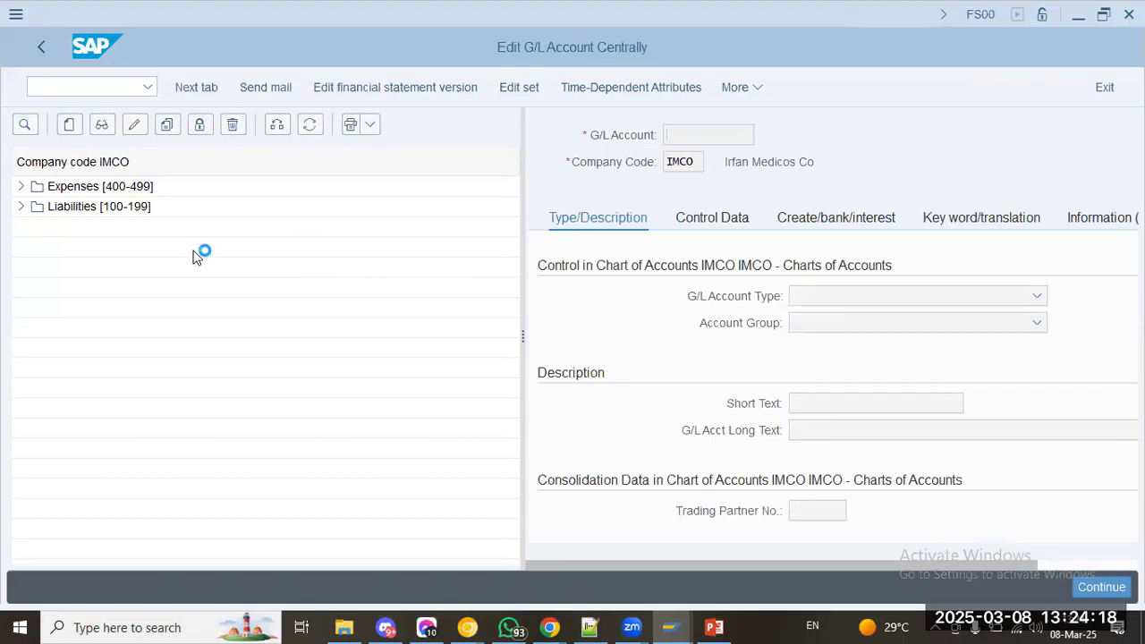
{"action": "type", "text": "10010"}
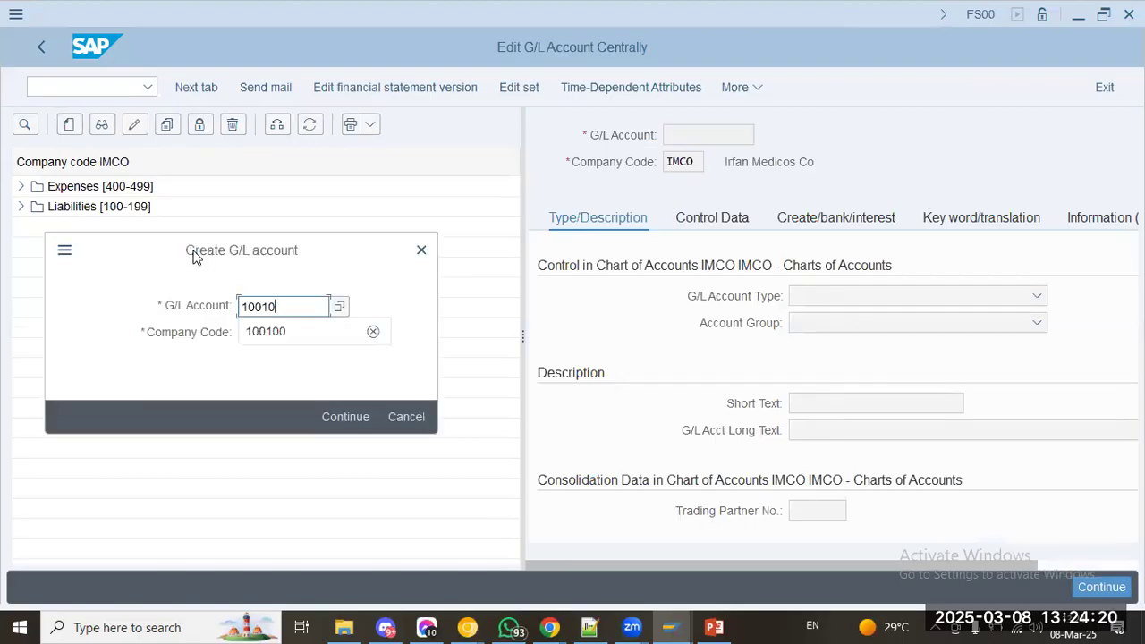
{"action": "type", "text": "0"}
{"action": "key", "text": "Tab"}
{"action": "type", "text": "UAP9"}
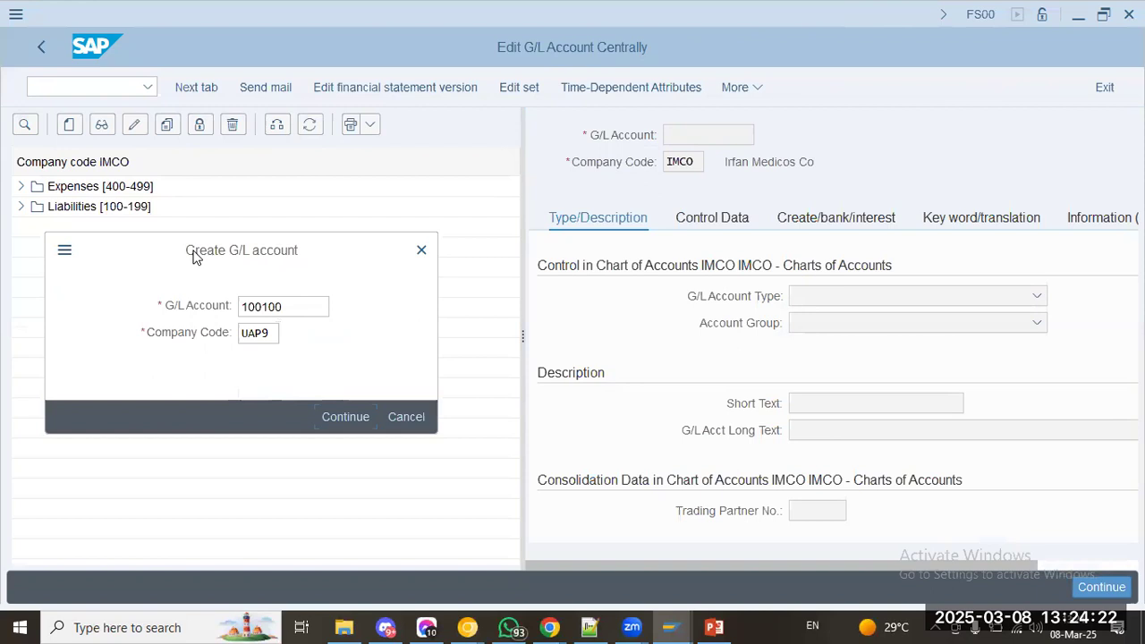
{"action": "key", "text": "Return"}
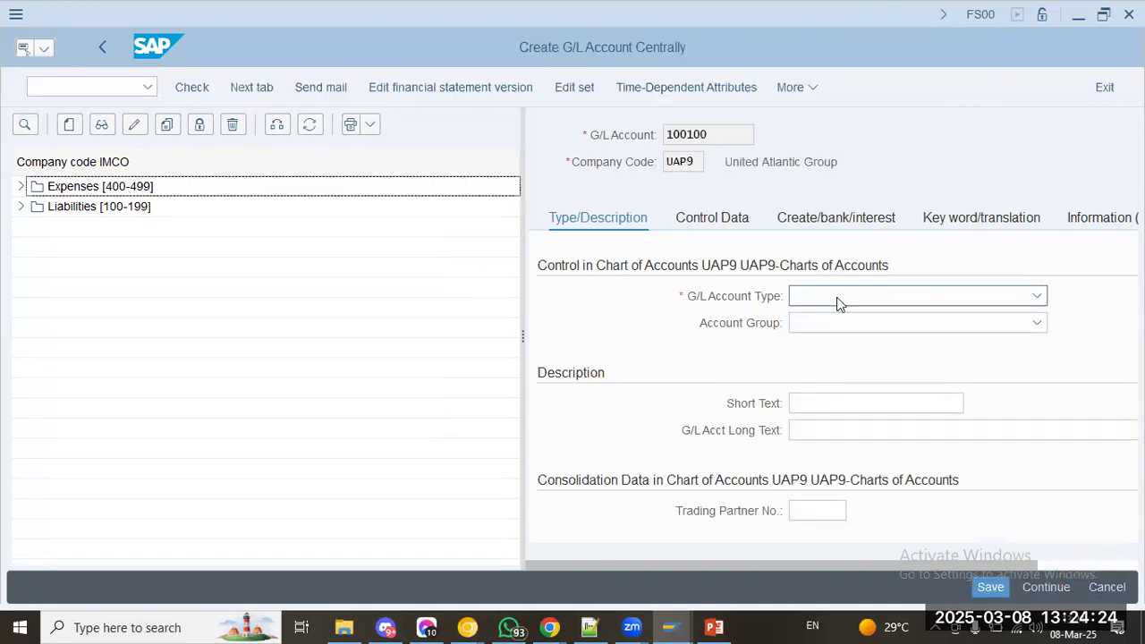
- Classify G/L account 100100 as a Balance Sheet Account in account group Liabilities [100-199]
{"action": "left_click", "coordinate": [839, 297]}
{"action": "left_click", "coordinate": [848, 320]}
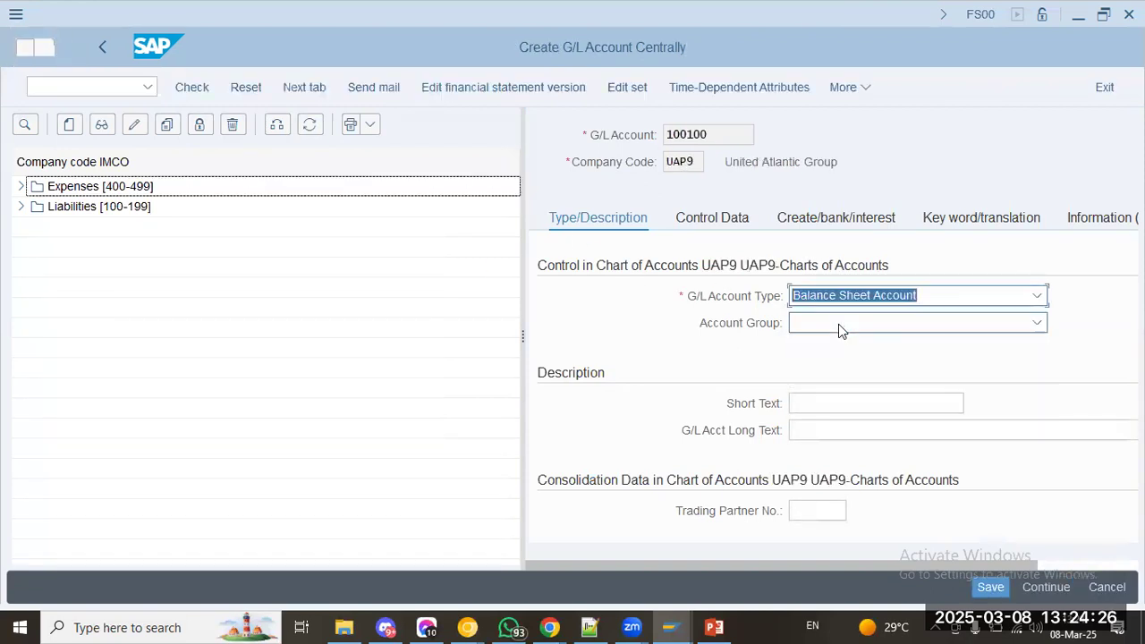
{"action": "left_click", "coordinate": [838, 324]}
{"action": "left_click", "coordinate": [861, 427]}
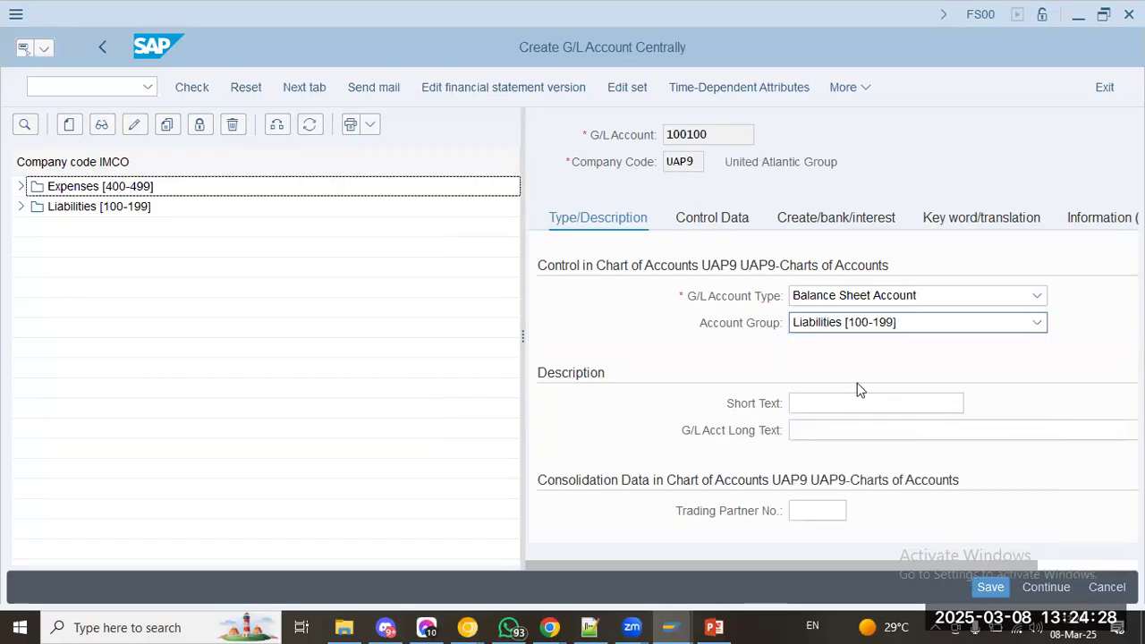
- Give account 100100 the short text "Retained Earnings", fill in its long text, and continue to the control data
{"action": "left_click", "coordinate": [846, 402]}
{"action": "type", "text": "rET"}
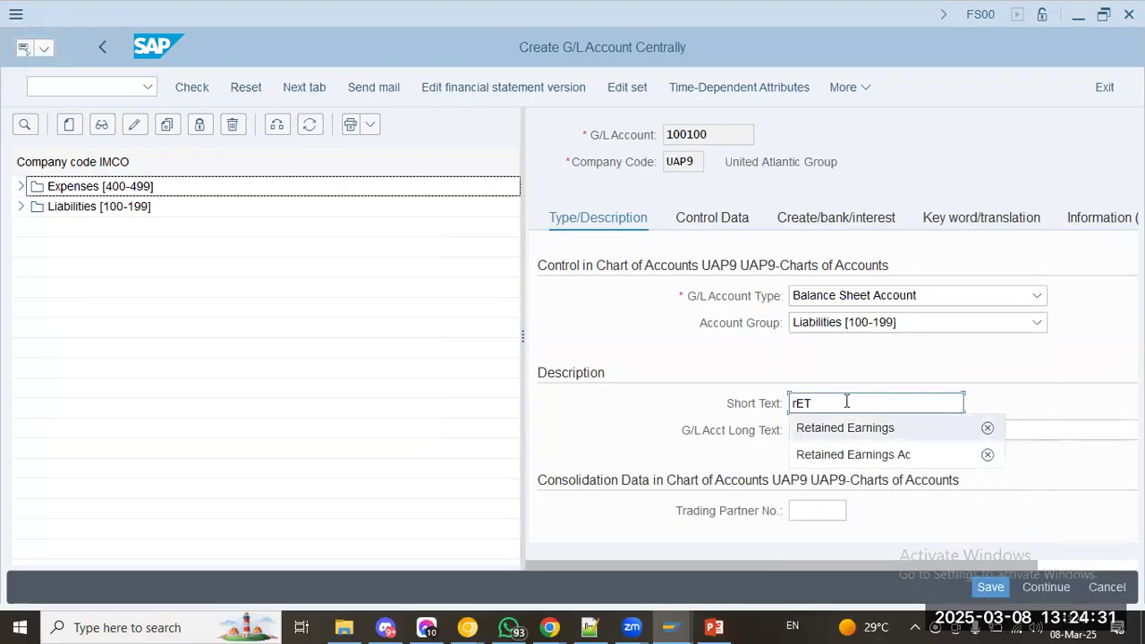
{"action": "key", "text": "Down"}
{"action": "key", "text": "Tab"}
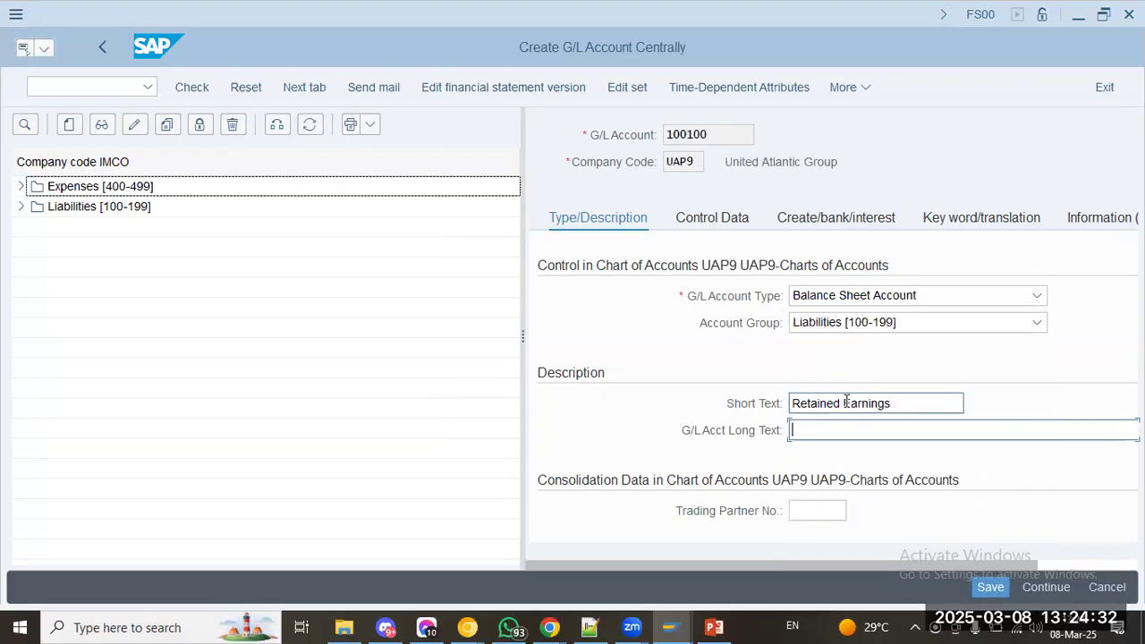
{"action": "type", "text": "Retain"}
{"action": "key", "text": "Return"}
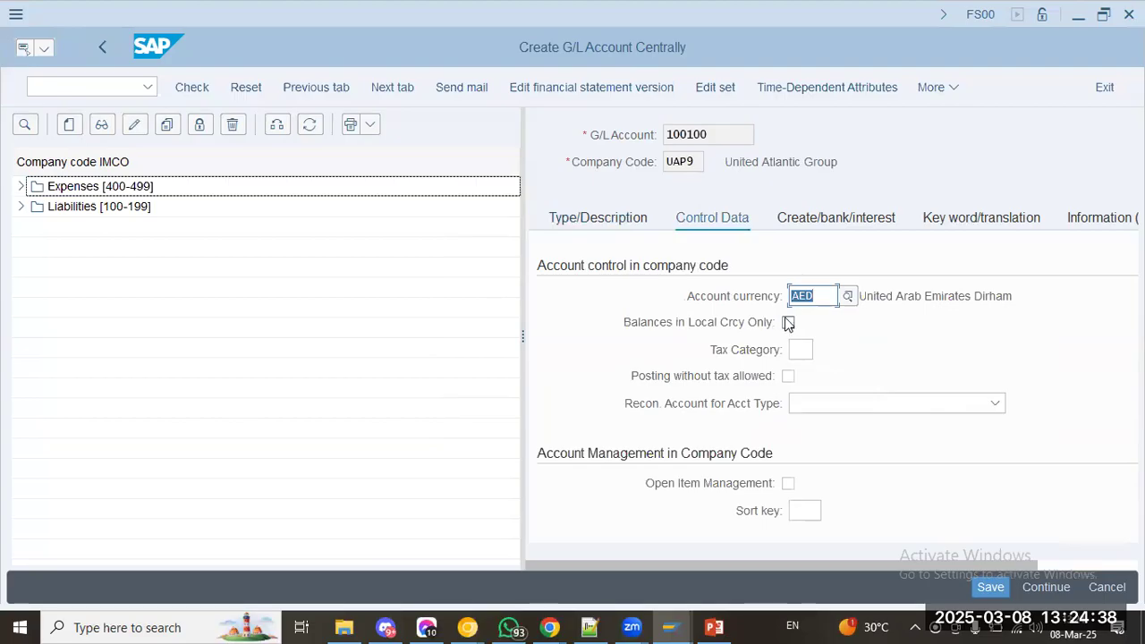
- Set the account's tax category to * and allow posting without tax
{"action": "left_click", "coordinate": [799, 350]}
{"action": "type", "text": "*"}
{"action": "key", "text": "Tab"}
{"action": "key", "text": "space"}
{"action": "key", "text": "Tab"}
- Set the sort key of account 100100 to 001 and check its description
{"action": "scroll", "coordinate": [804, 483], "scroll_direction": "down", "scroll_amount": 3}
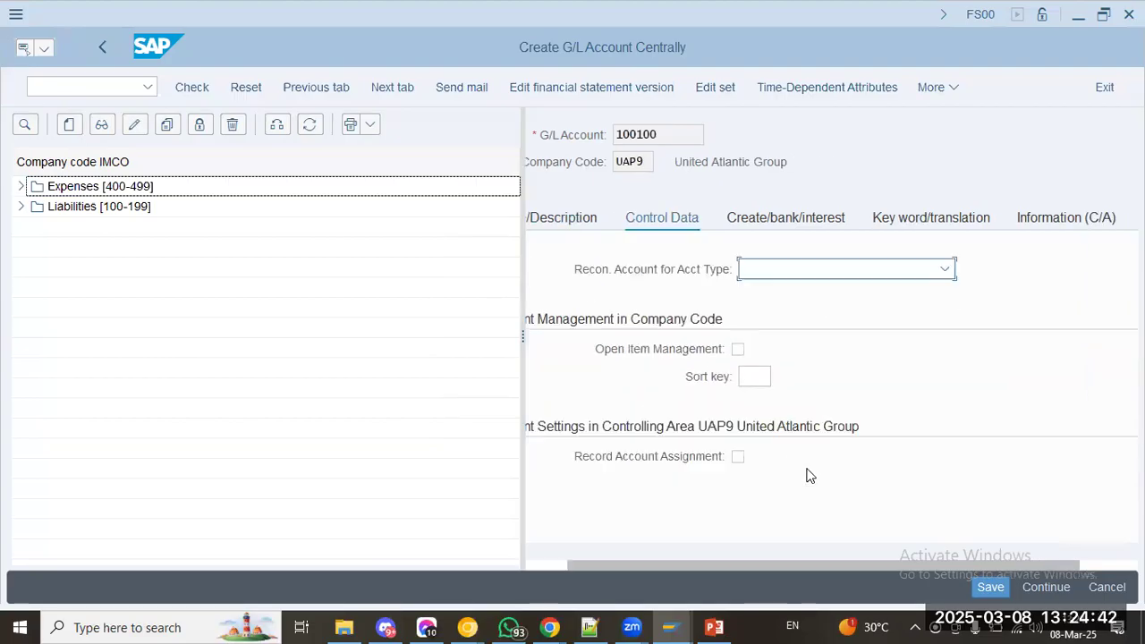
{"action": "left_click", "coordinate": [761, 378]}
{"action": "type", "text": "001"}
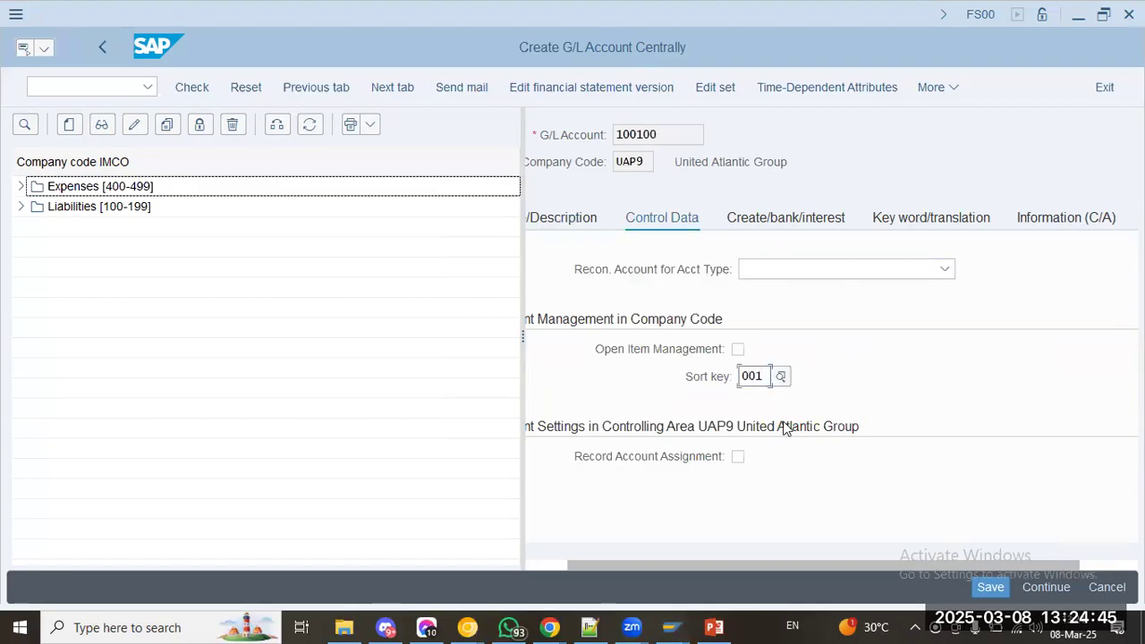
{"action": "key", "text": "Return"}
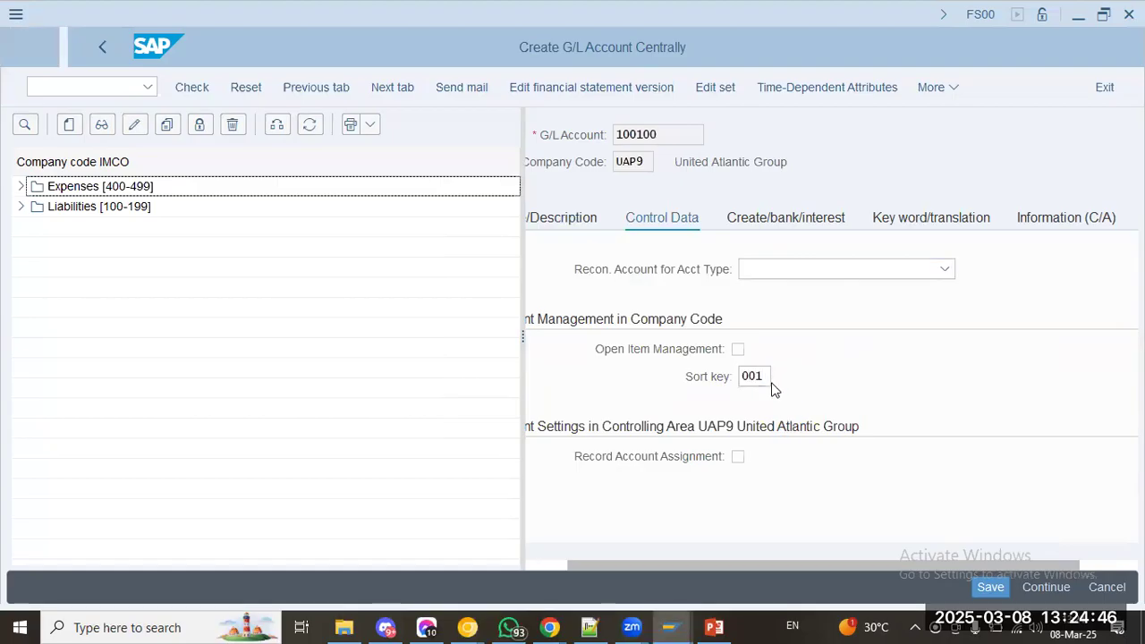
{"action": "left_click_drag", "start_coordinate": [848, 459], "coordinate": [1027, 494]}
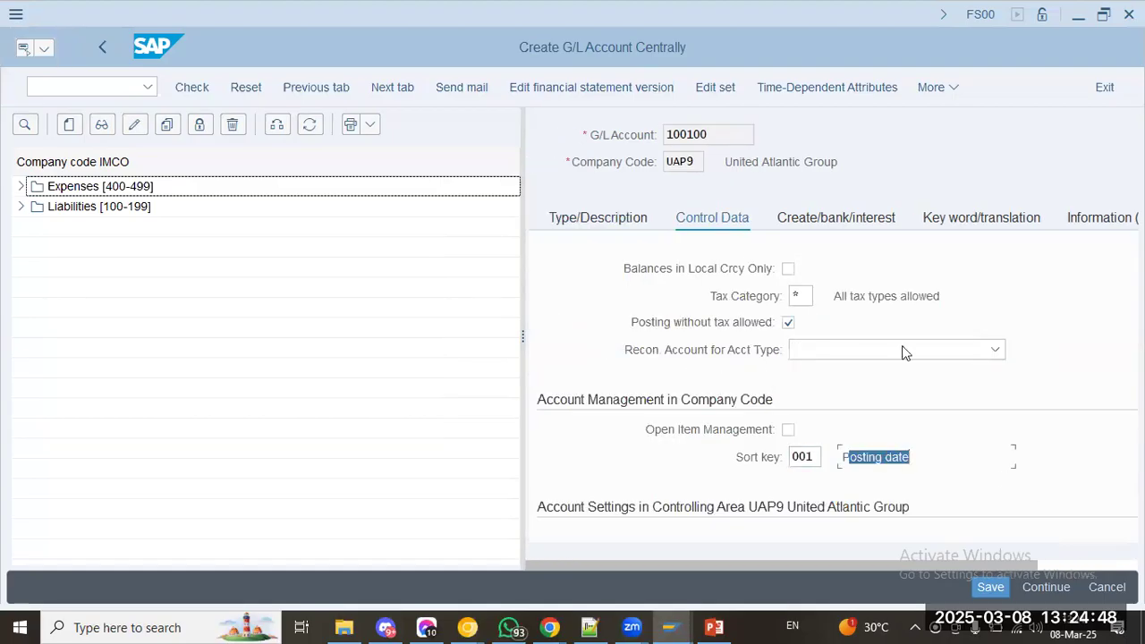
- Assign field status group G001 to account 100100, restrict it to automatic postings only, and save the account
{"action": "left_click", "coordinate": [801, 214]}
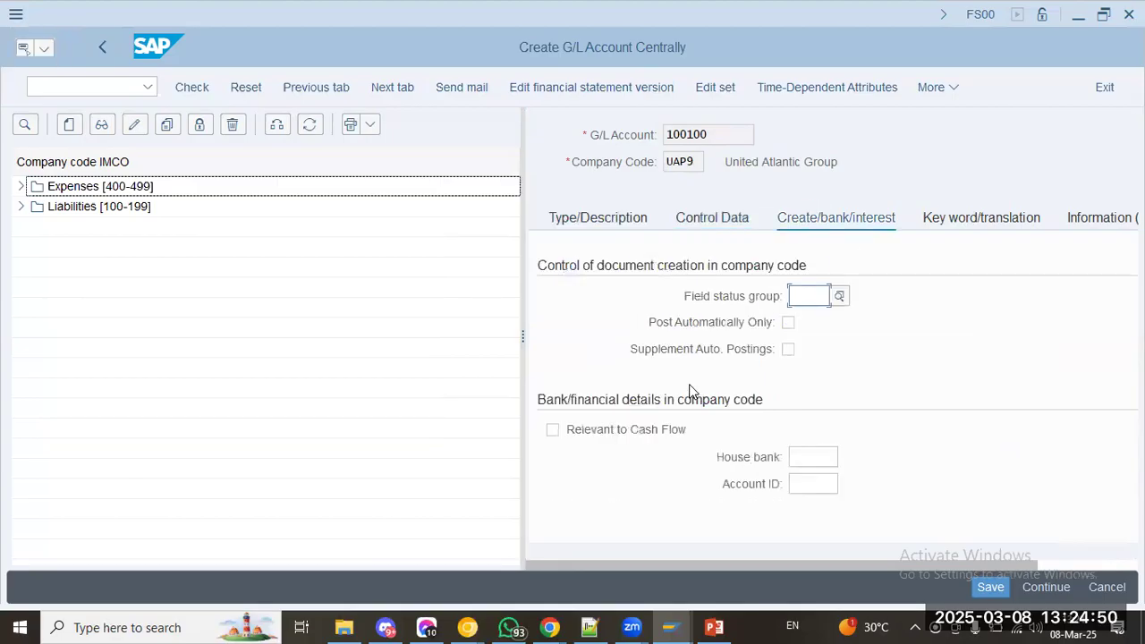
{"action": "type", "text": "g001"}
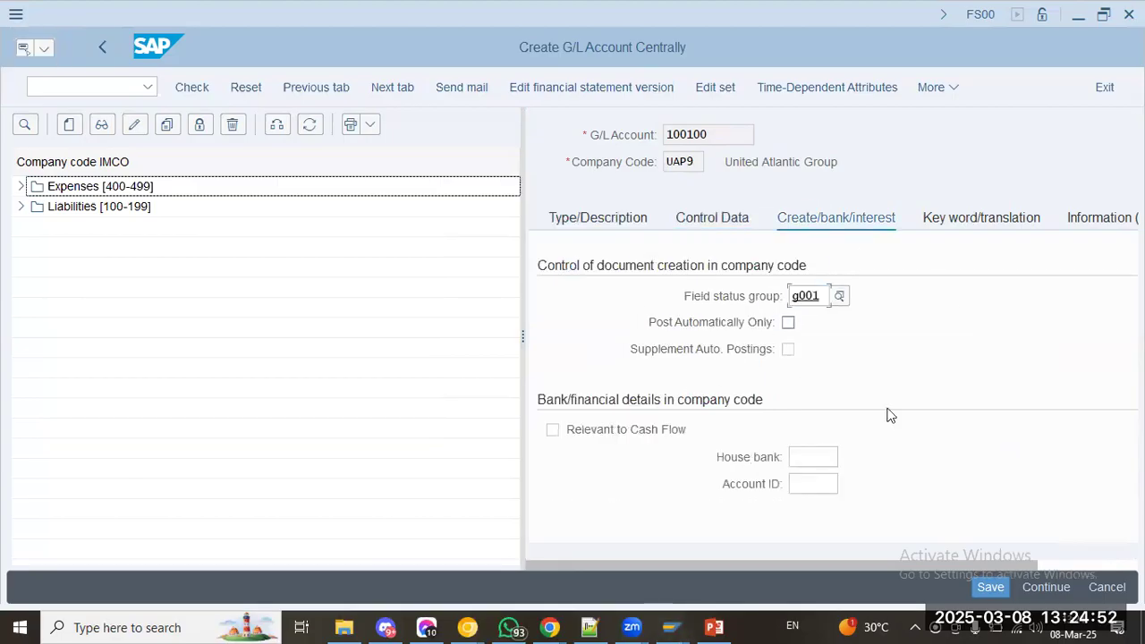
{"action": "key", "text": "Tab"}
{"action": "key", "text": "space"}
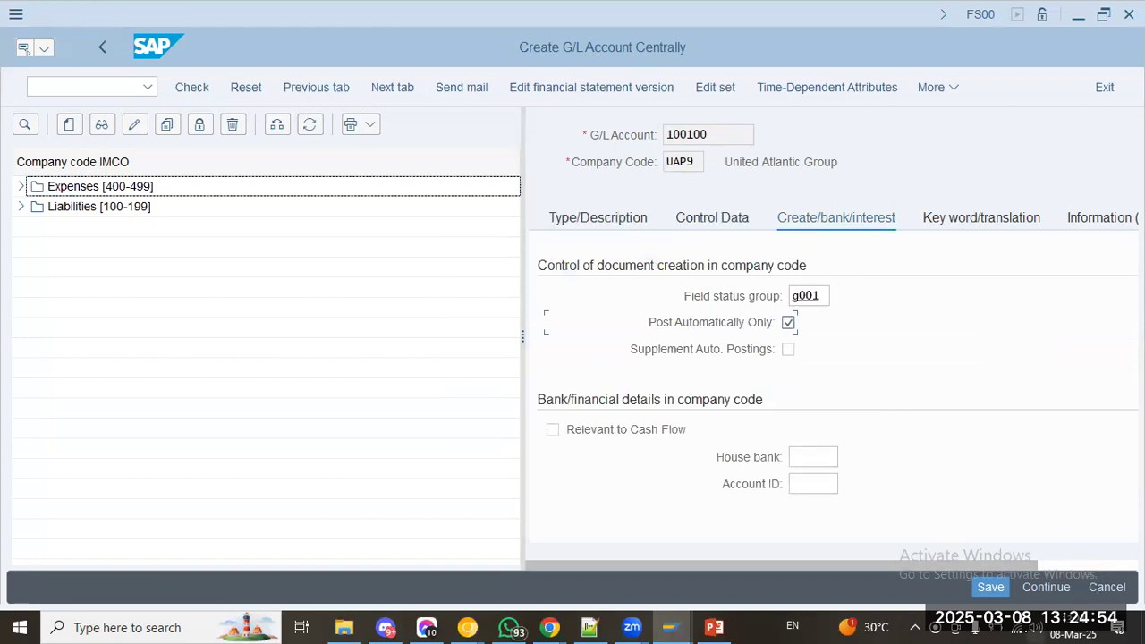
{"action": "left_click", "coordinate": [991, 587]}
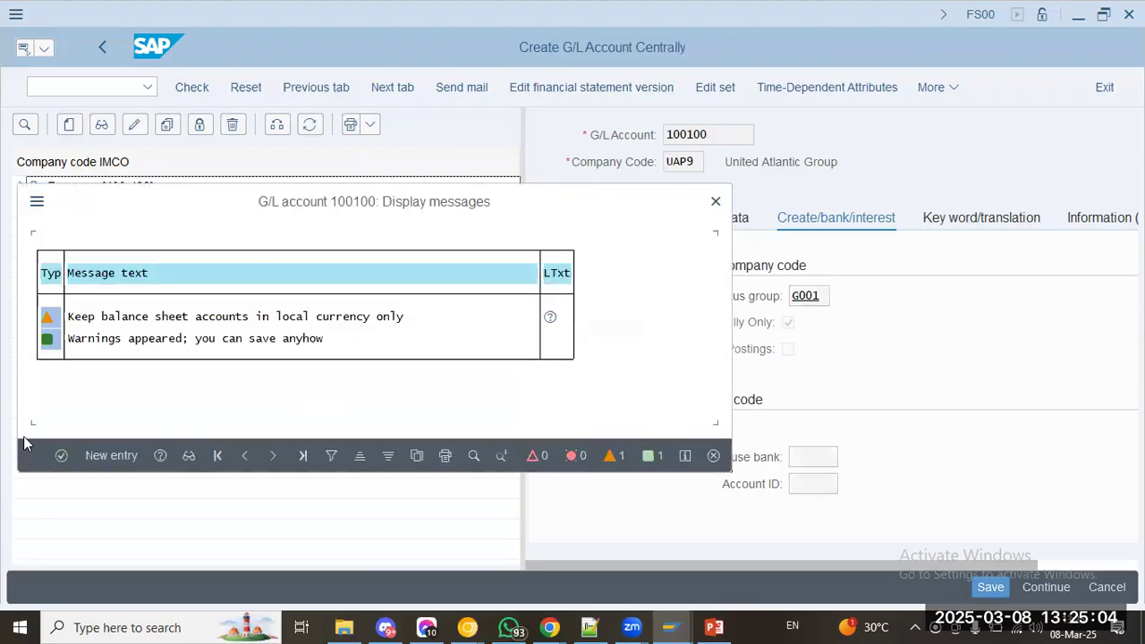
{"action": "left_click", "coordinate": [63, 456]}
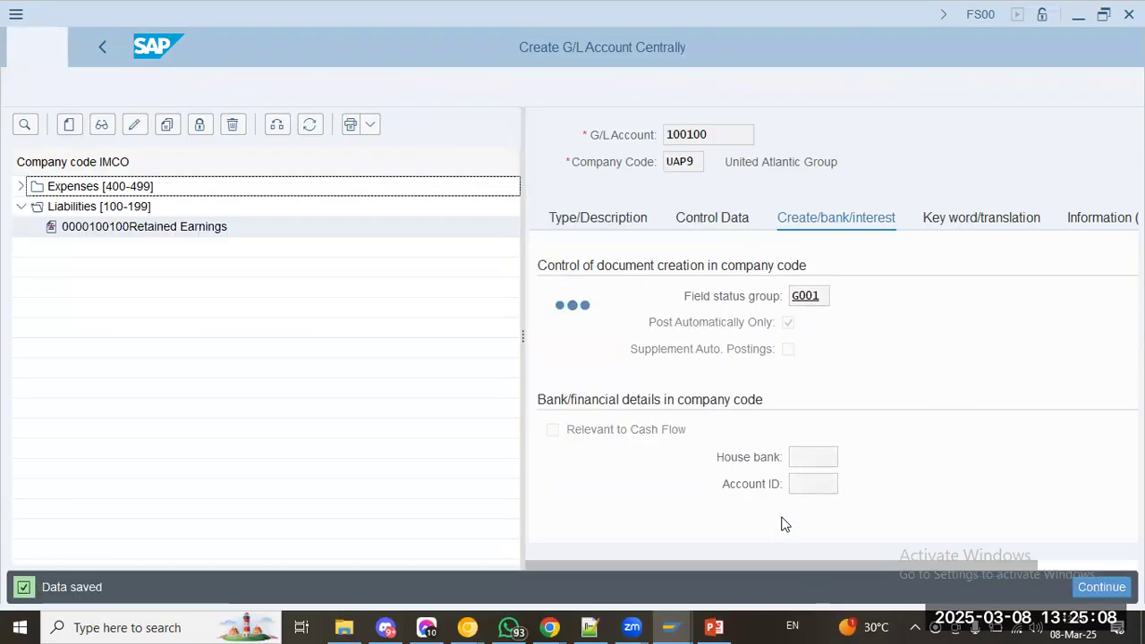
- Display the saved Retained Earnings account from the Liabilities group and widen its details area
{"action": "left_click", "coordinate": [108, 227]}
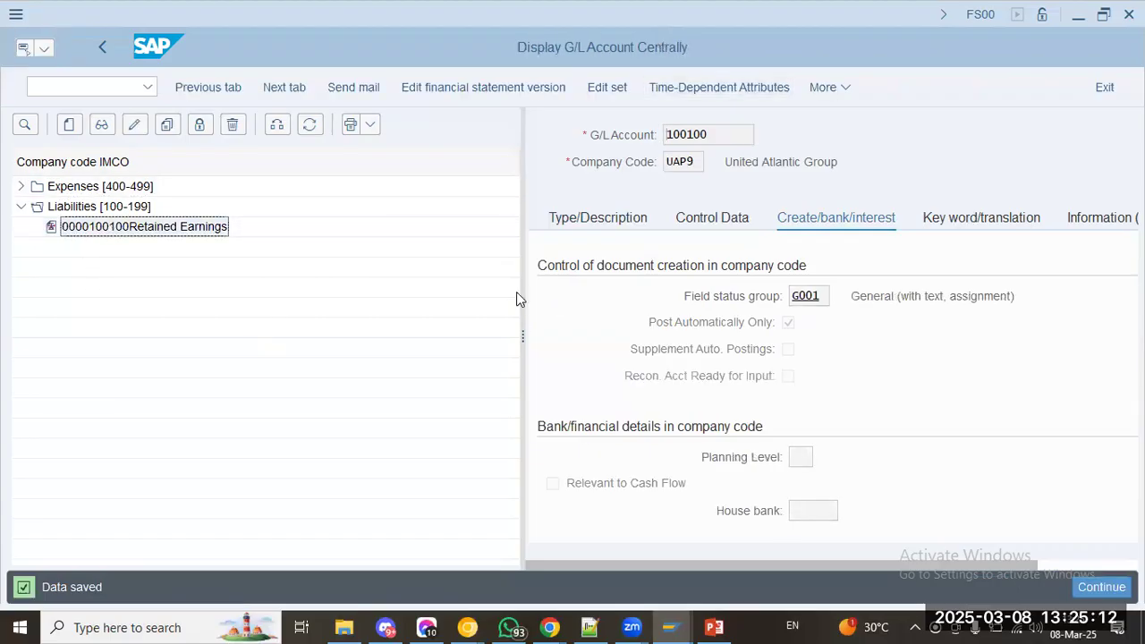
{"action": "left_click_drag", "start_coordinate": [522, 335], "coordinate": [400, 336]}
{"action": "left_click", "coordinate": [672, 79]}
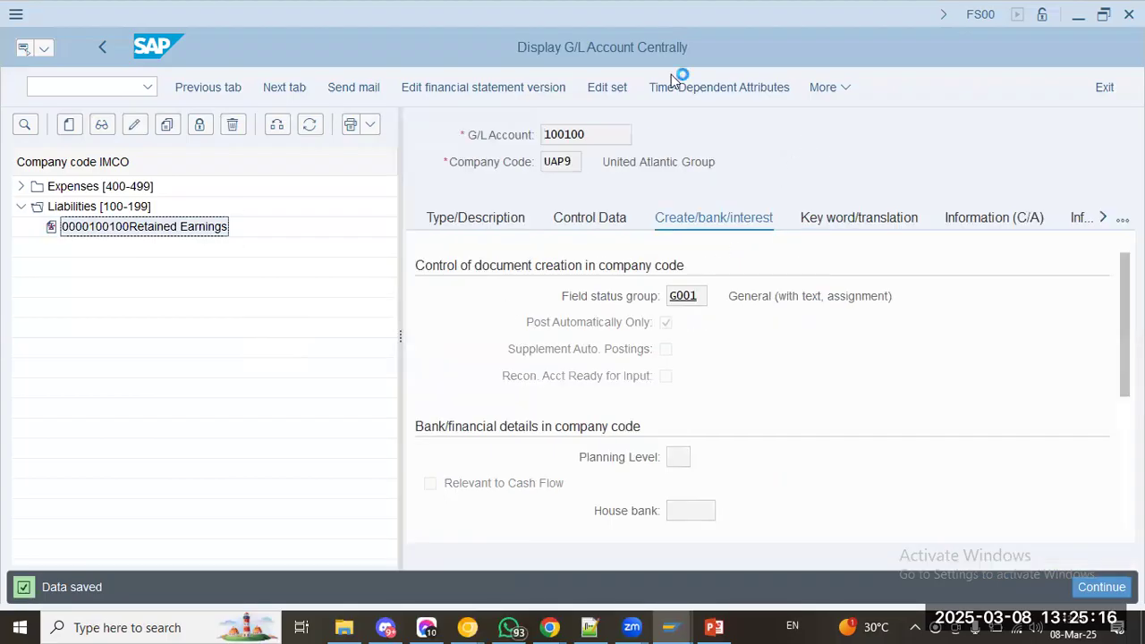